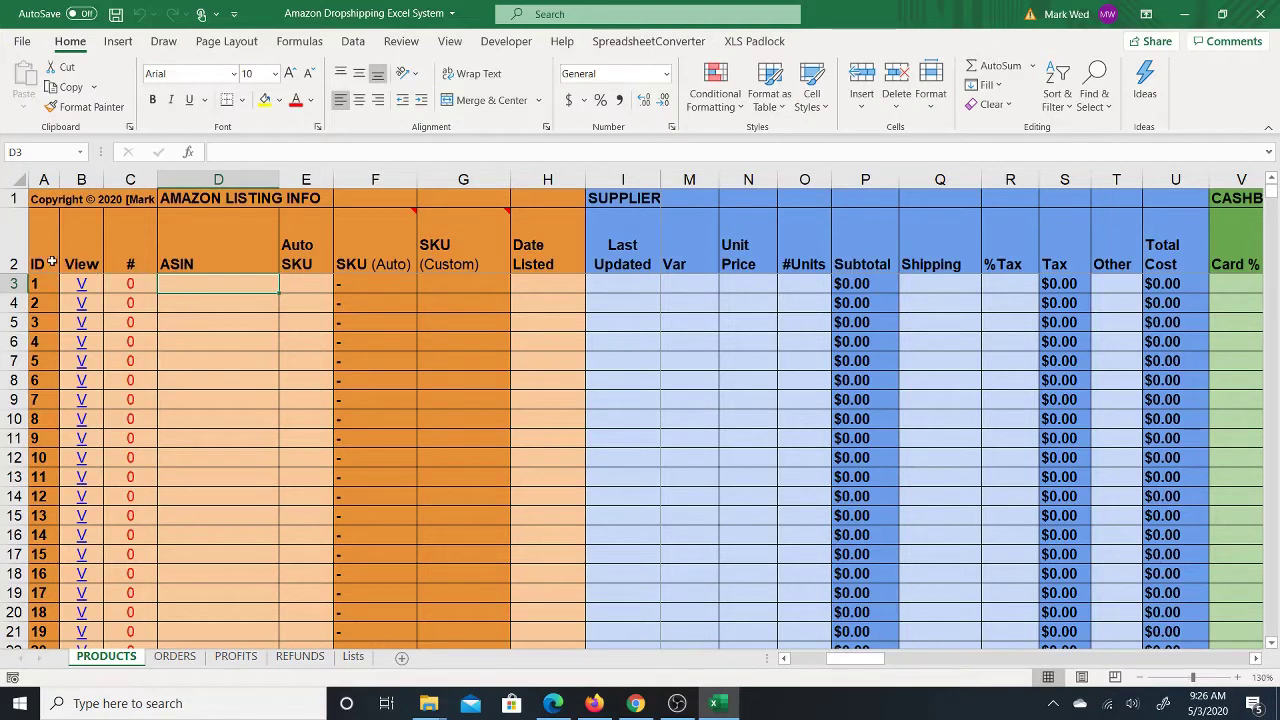
Examine the ID, View, # and ASIN columns of the Amazon listing section, including the # formula for product 1
drag(52, 262, 33, 401)
drag(45, 287, 45, 538)
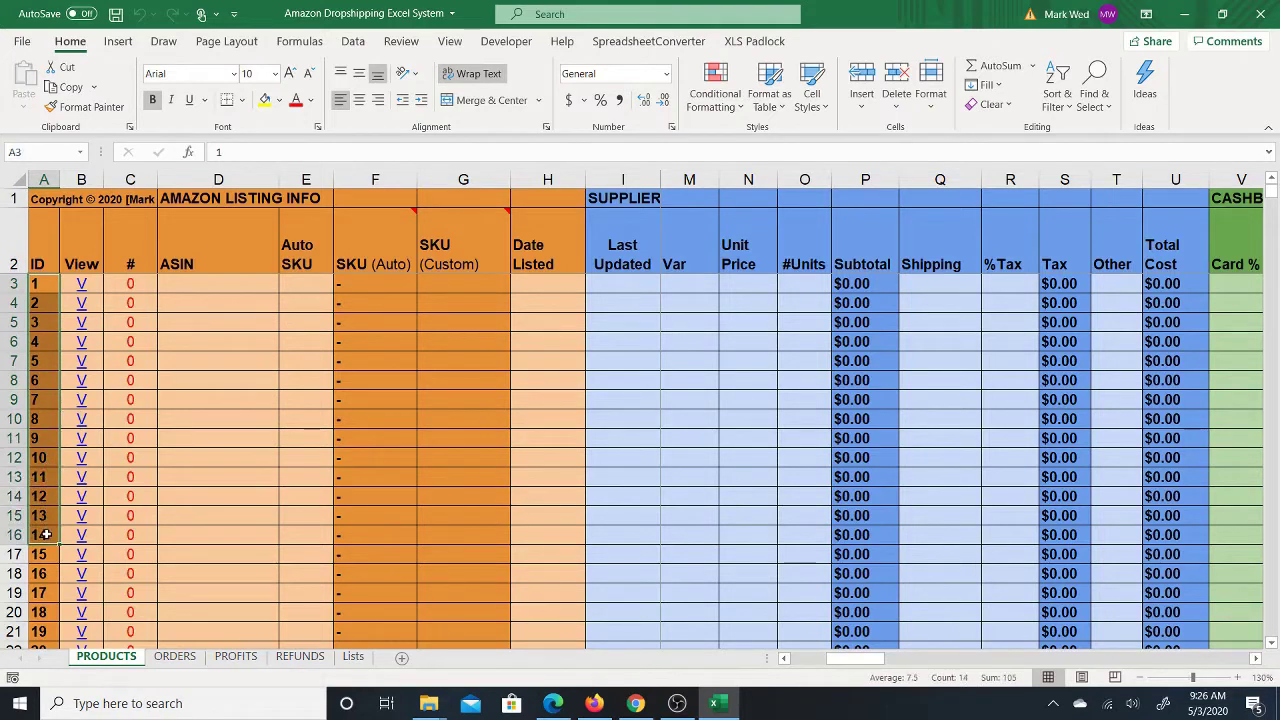
click(204, 281)
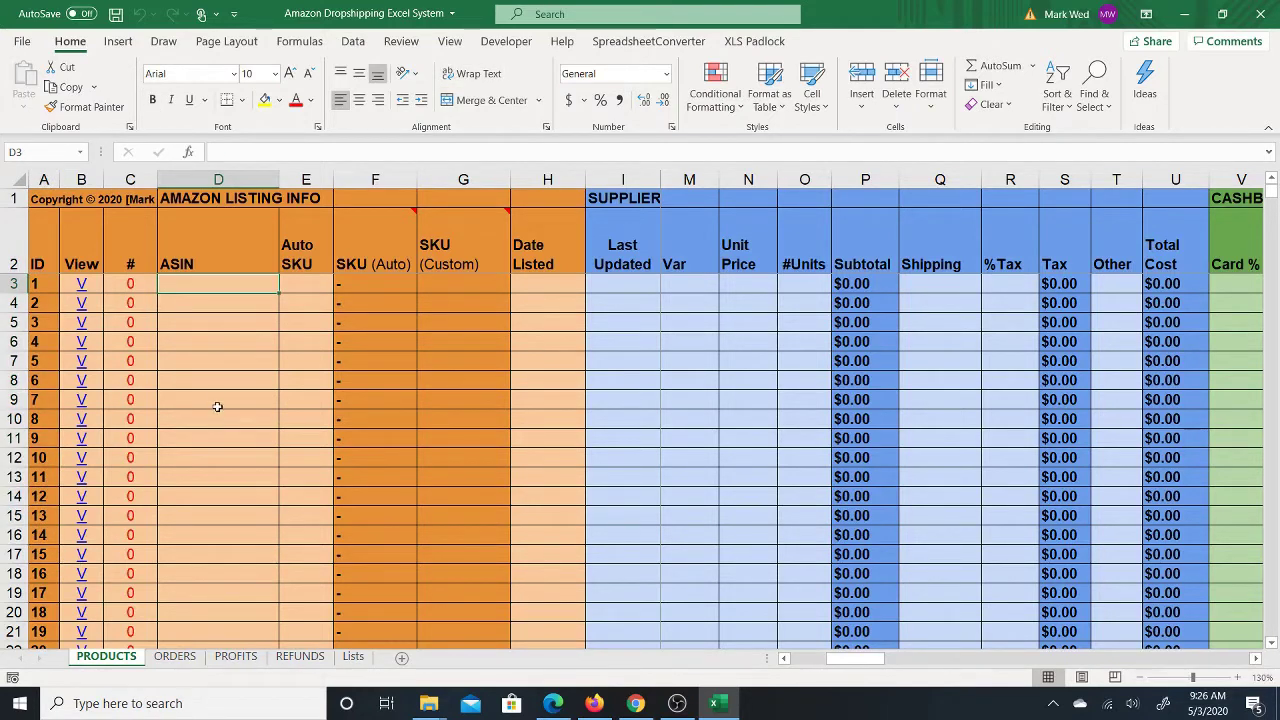
click(37, 287)
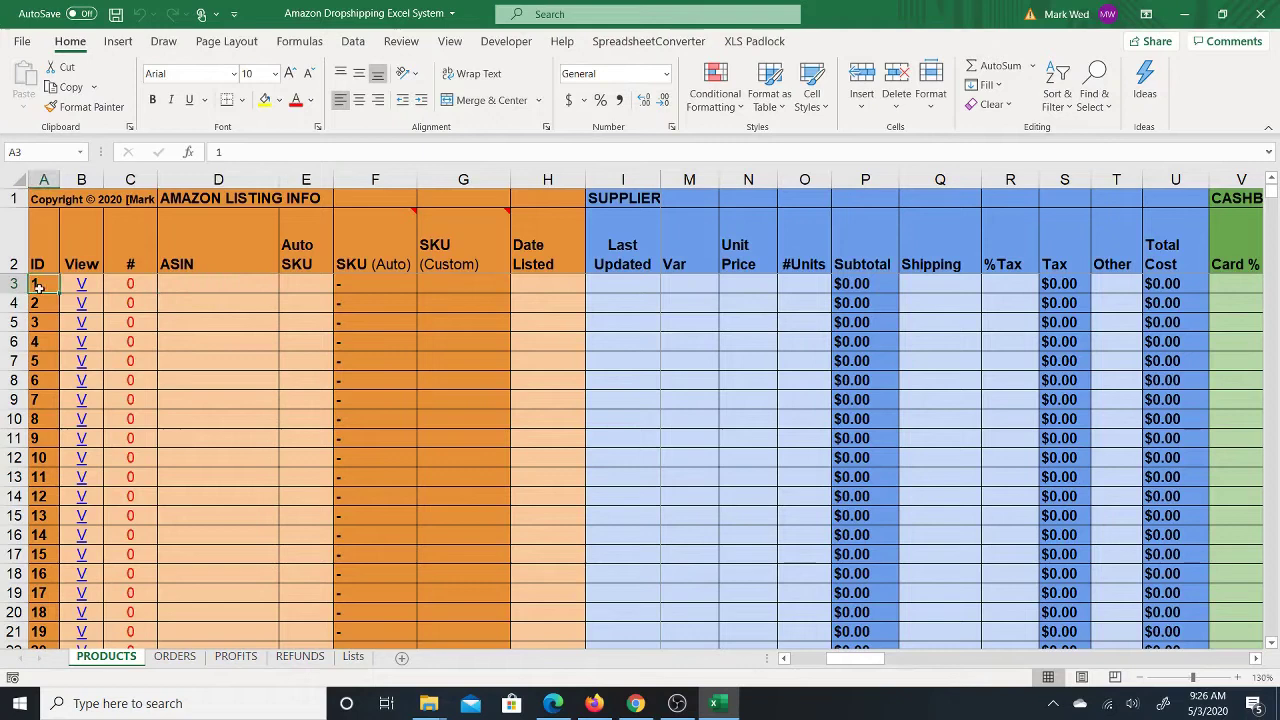
click(43, 458)
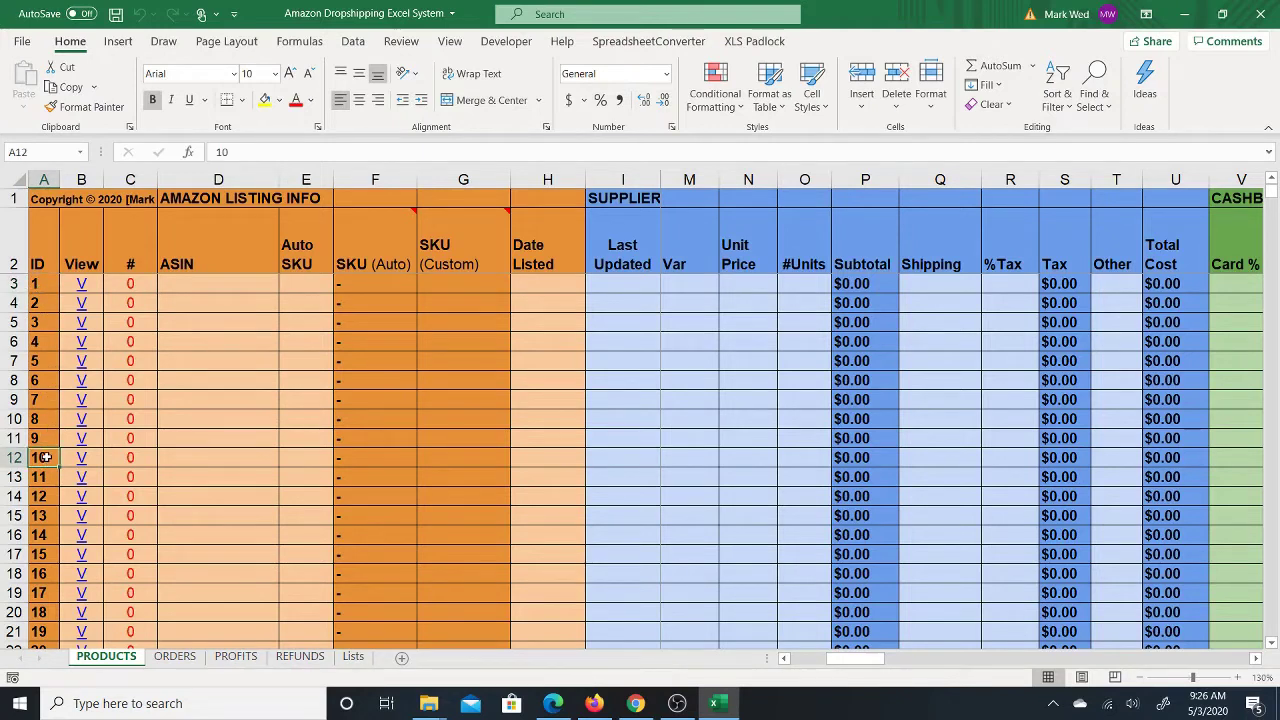
shift+click(45, 285)
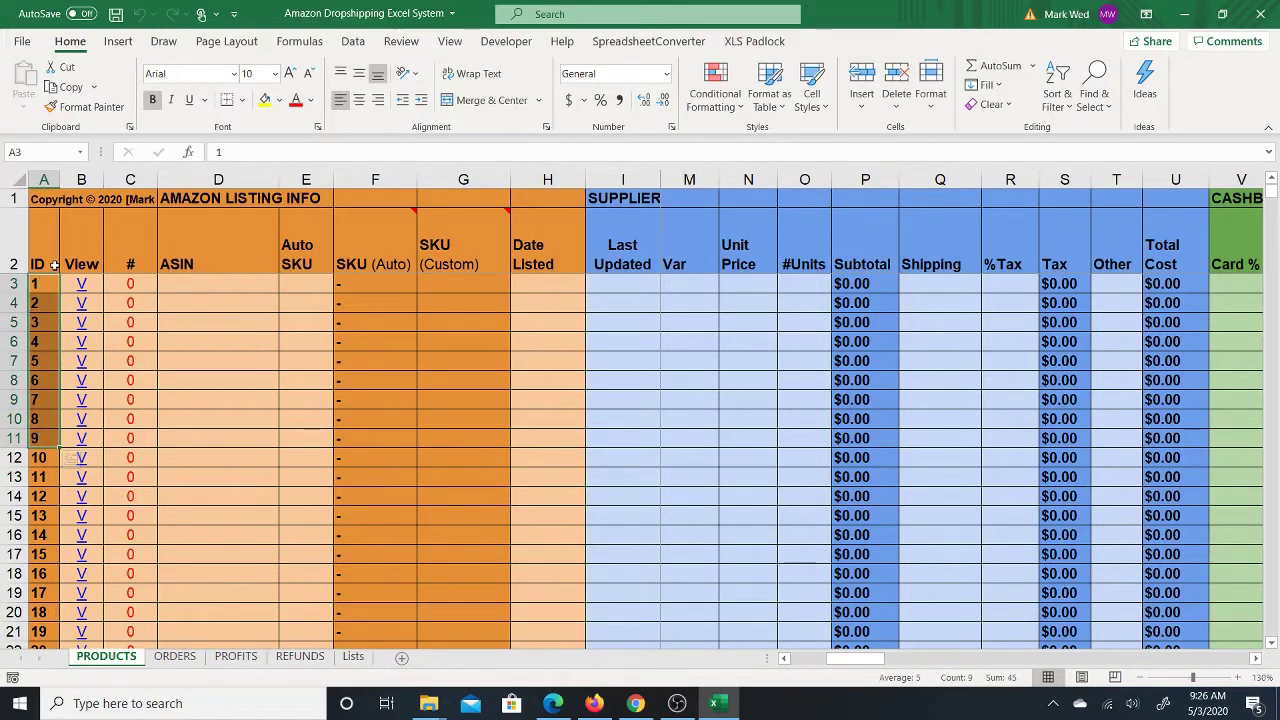
click(46, 290)
click(46, 303)
click(47, 326)
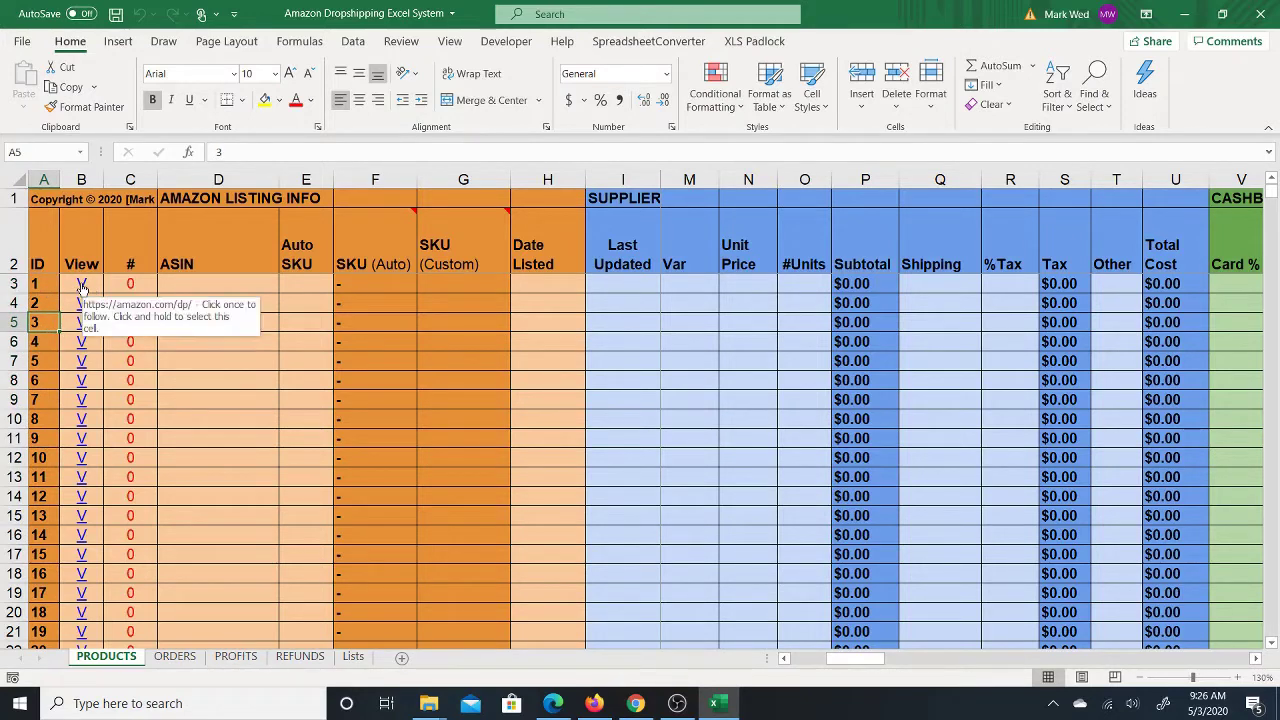
click(140, 284)
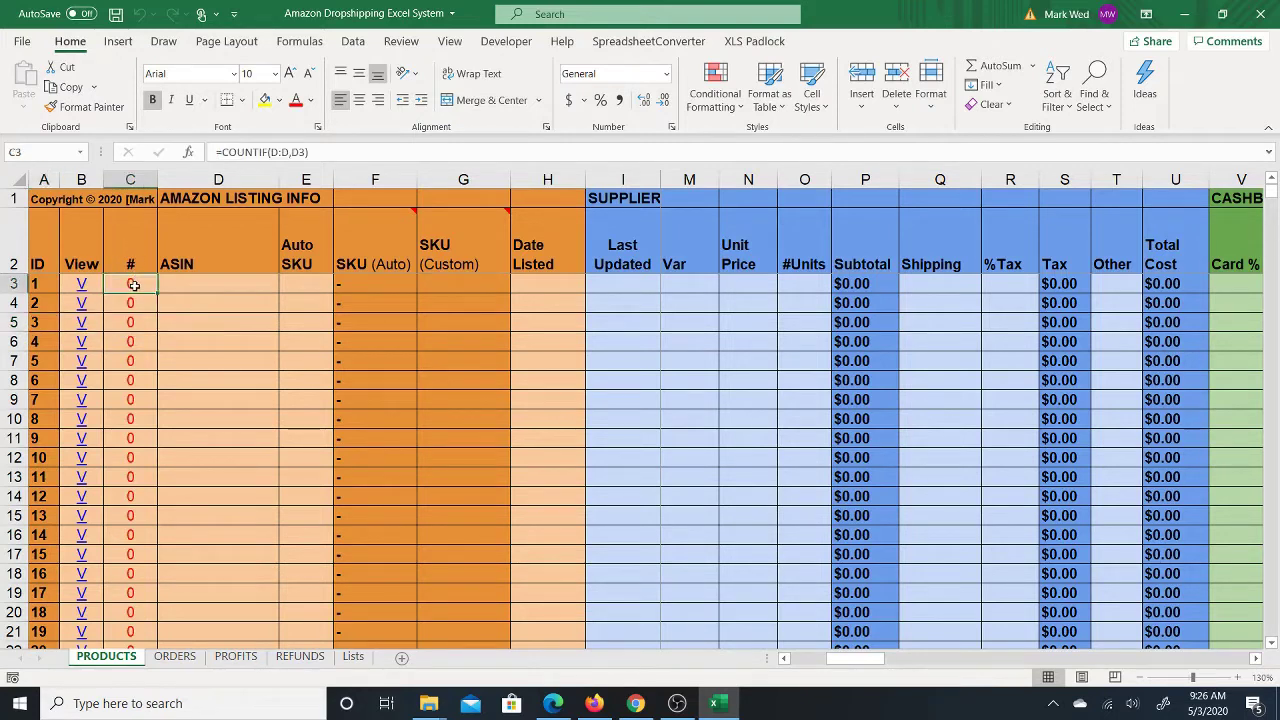
click(195, 289)
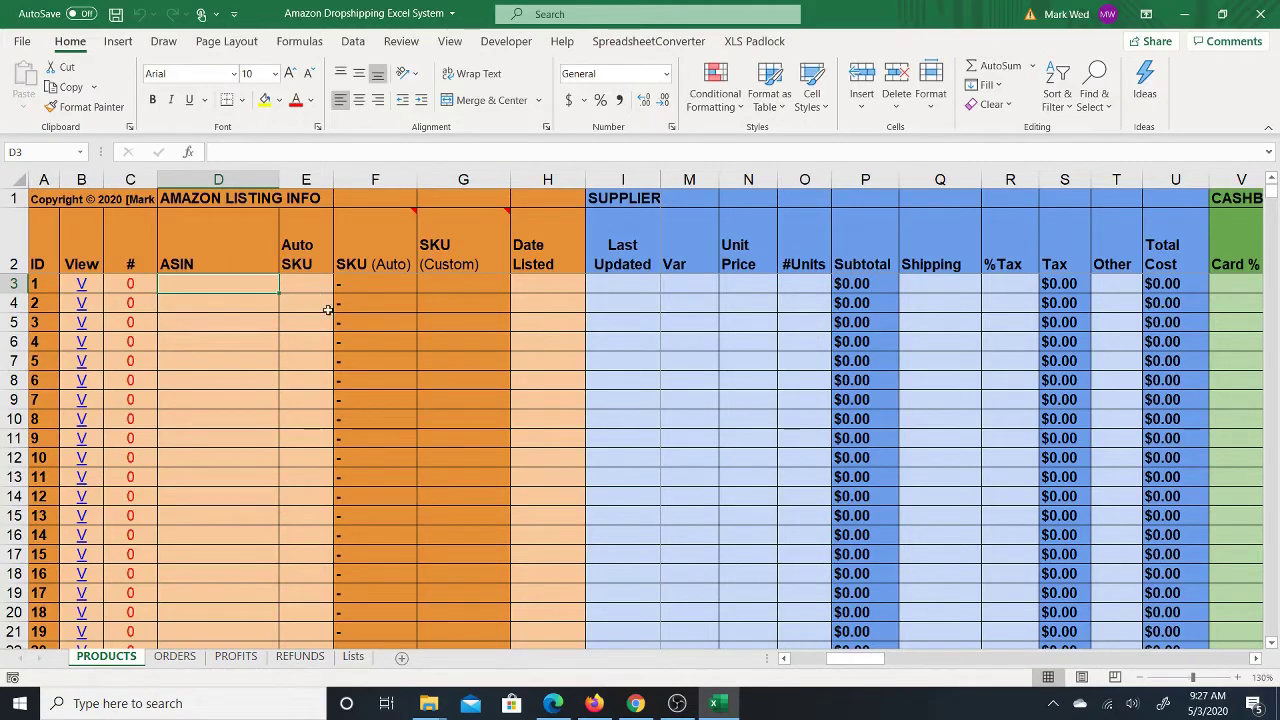
Switch to Chrome and copy the ASIN B001FB5LE8 from the desk's Amazon product information
click(635, 703)
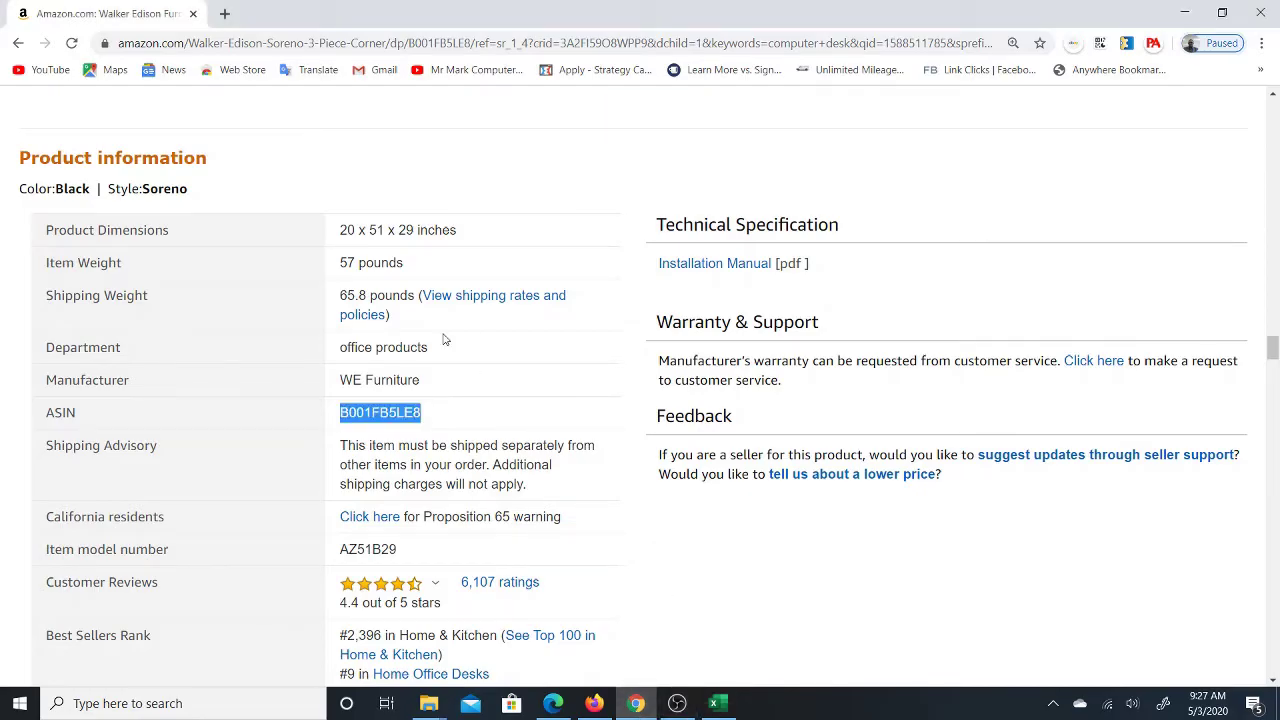
mouse_move(1272, 346)
mouse_down()
mouse_move(1273, 112)
mouse_move(1268, 376)
mouse_move(1268, 358)
mouse_up()
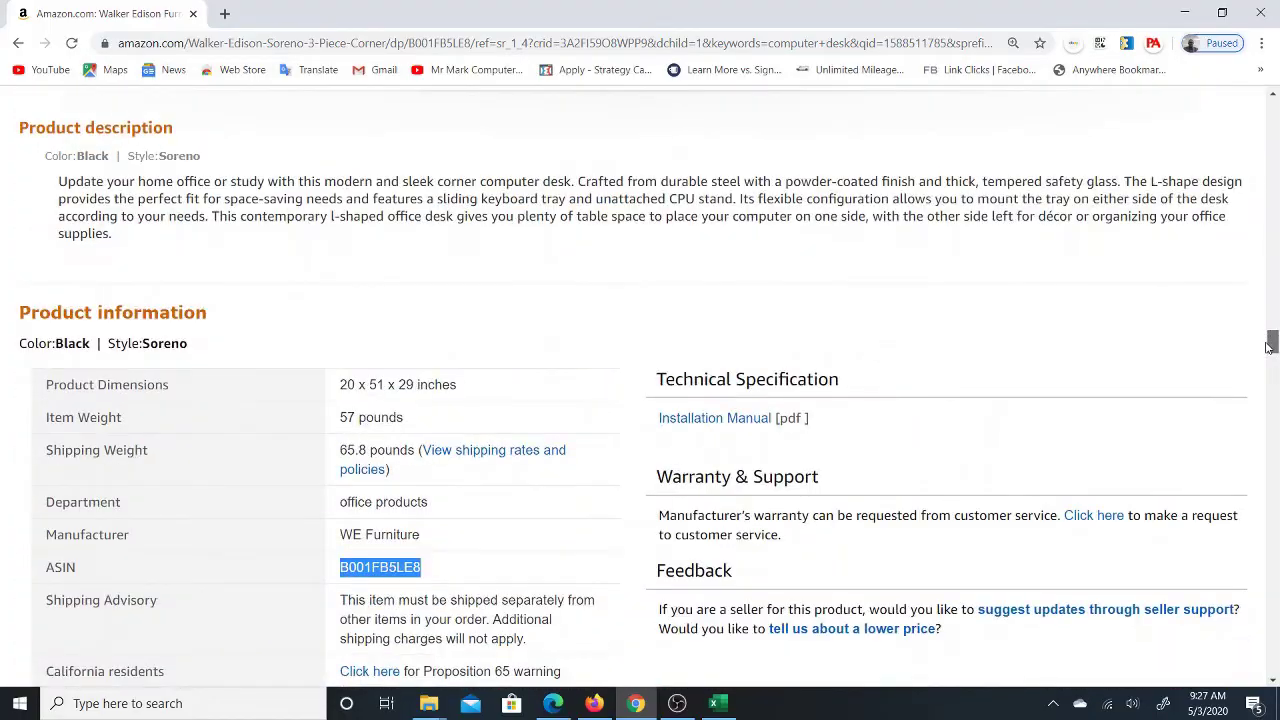
right_click(386, 567)
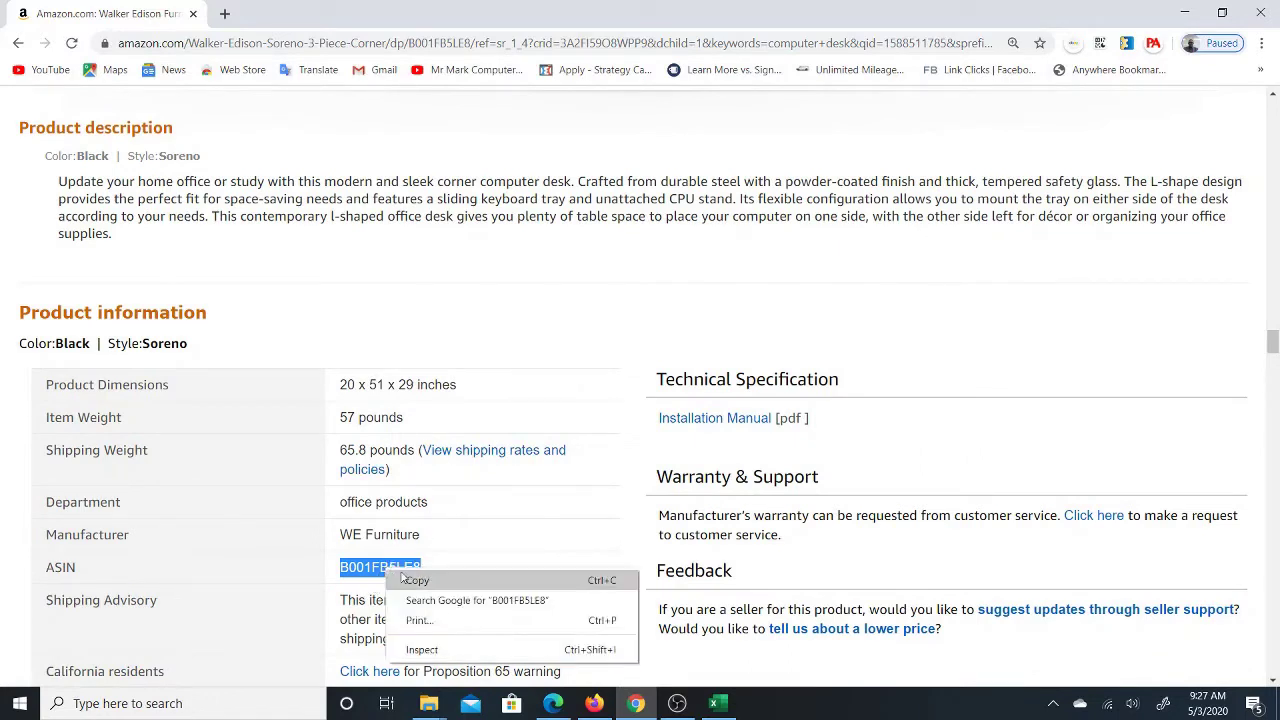
click(413, 583)
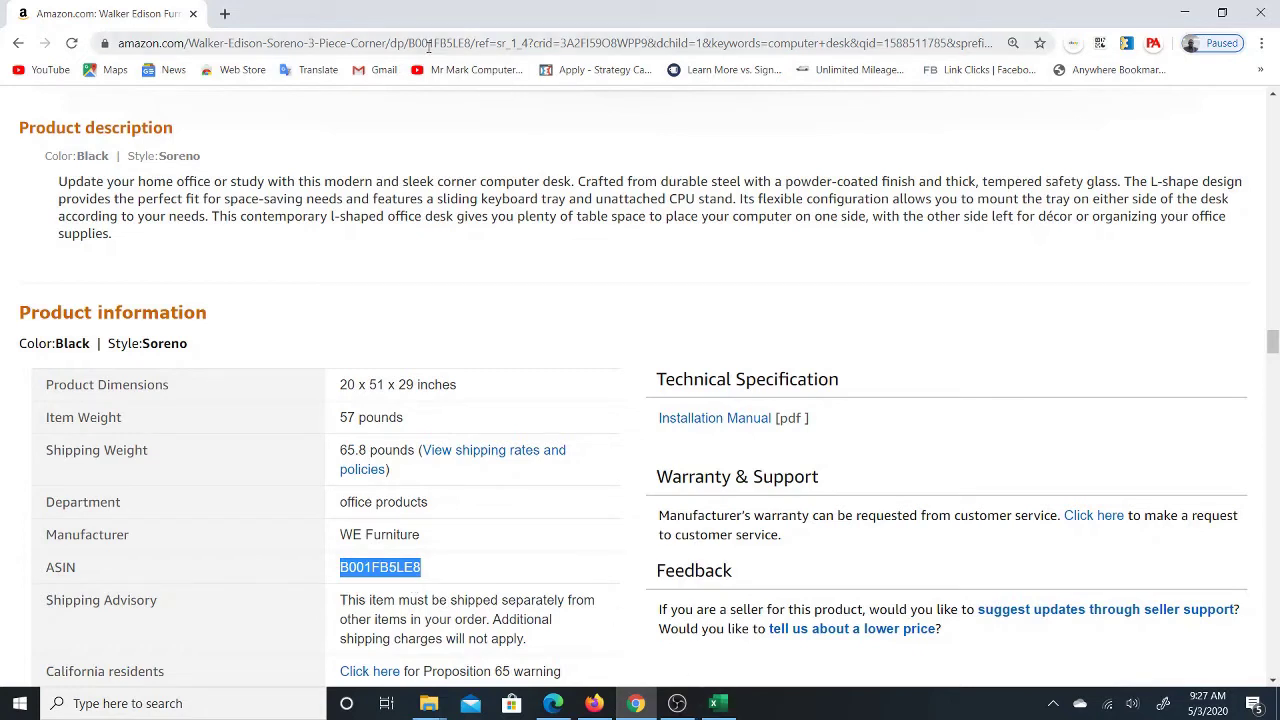
Return to Excel and paste the copied ASIN into D3 for product 1, matching the destination formatting
click(718, 706)
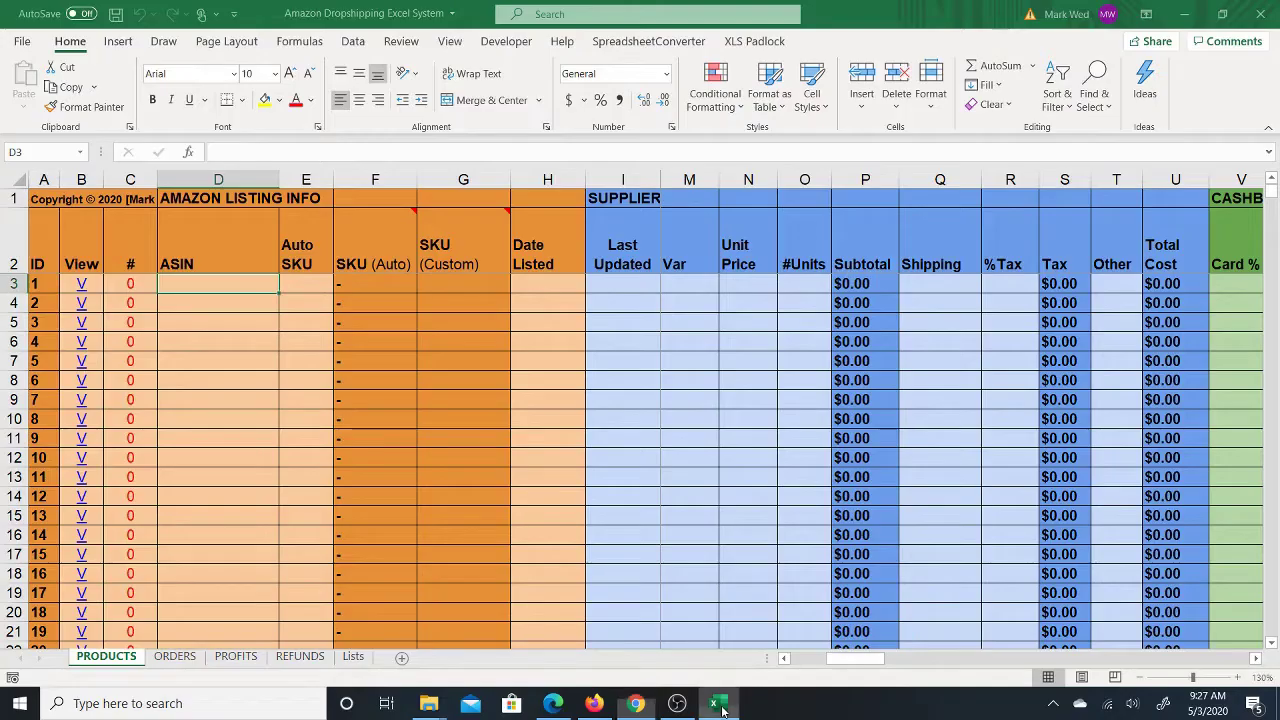
right_click(207, 287)
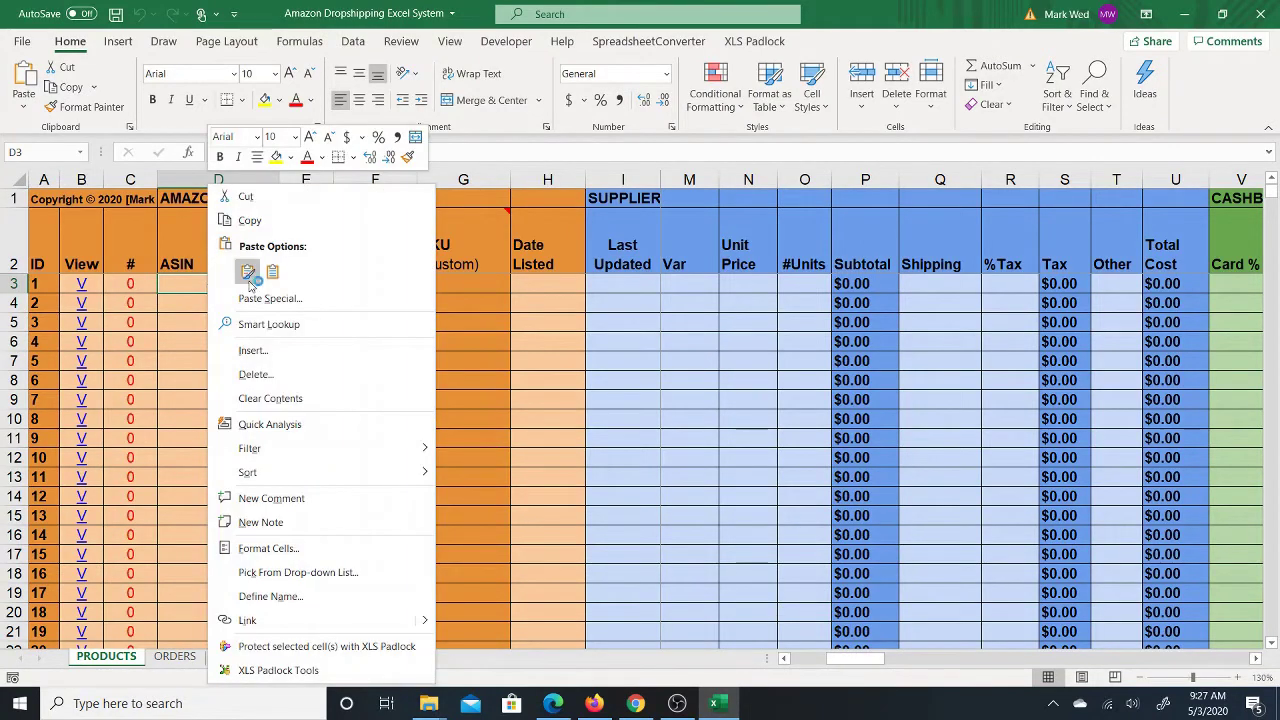
click(250, 283)
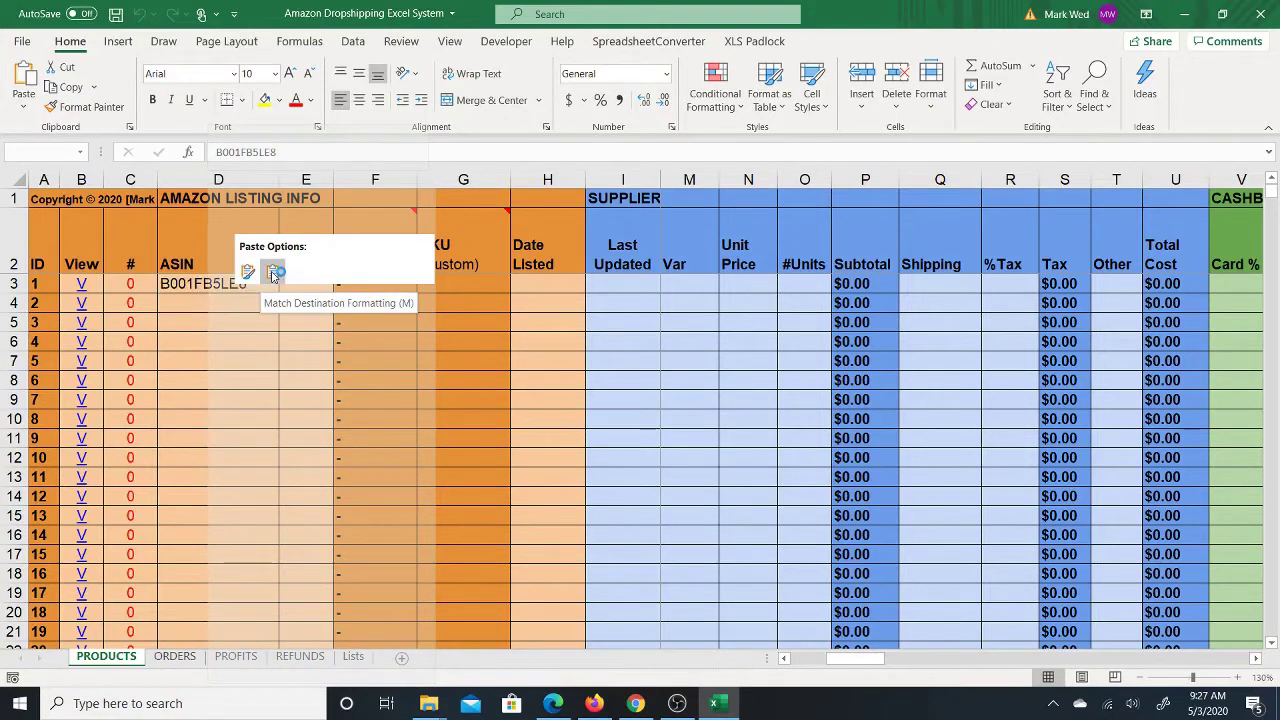
click(275, 276)
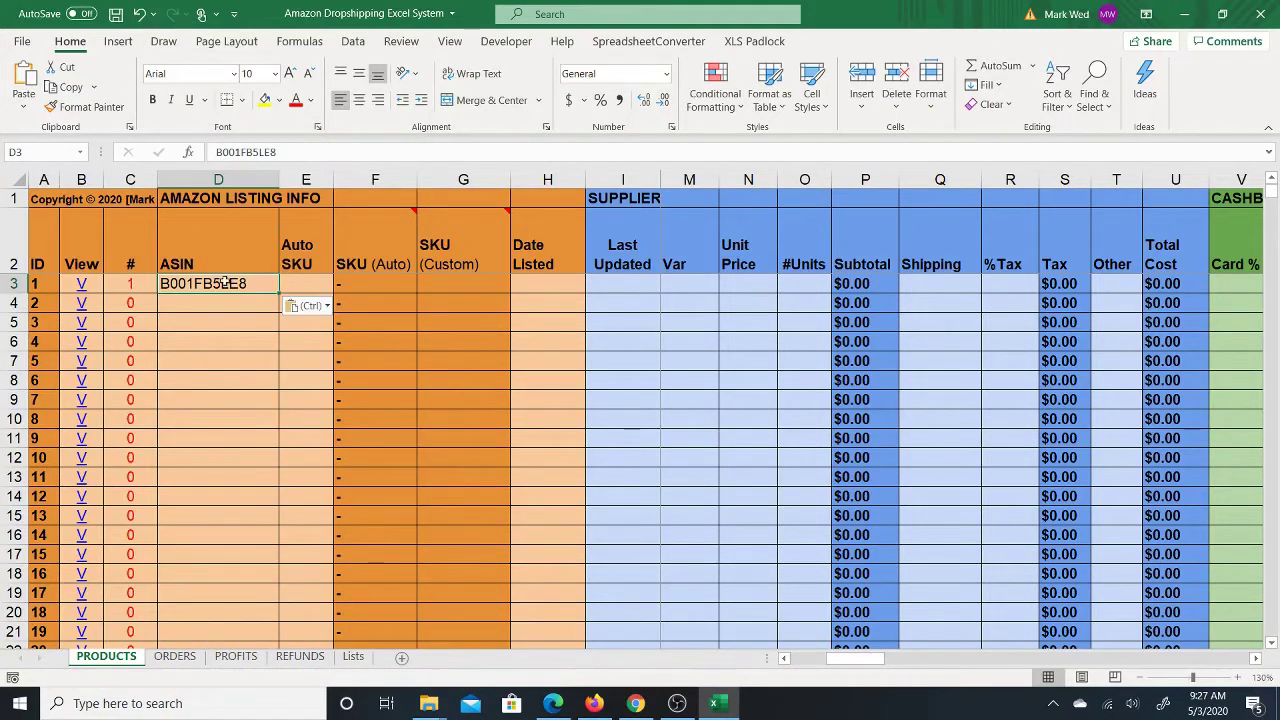
right_click(242, 284)
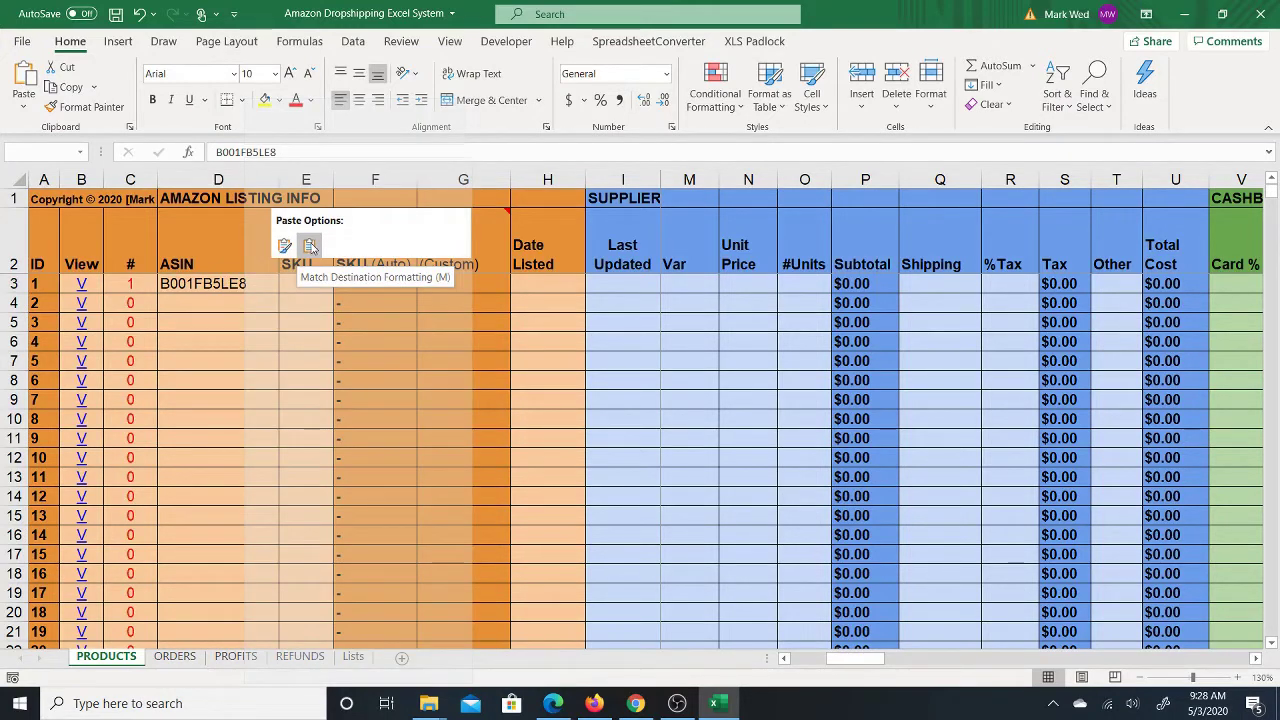
key(Escape)
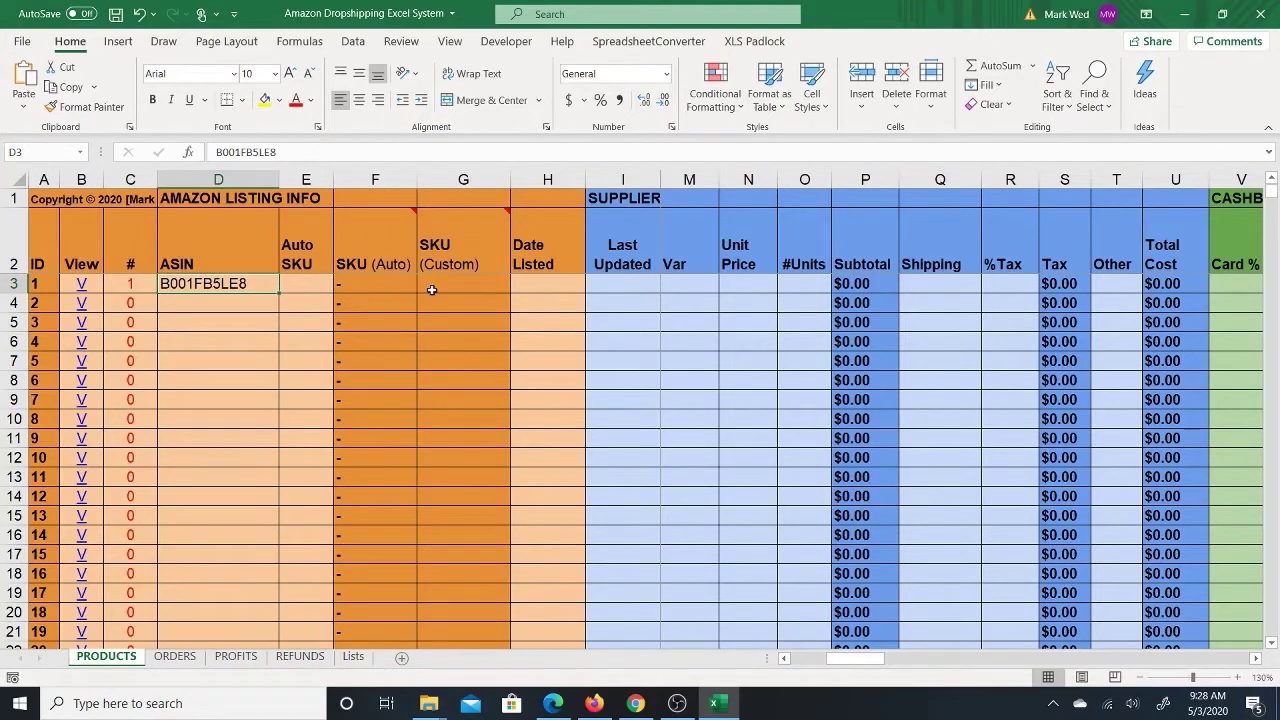
Enter 5/3/2020 as the Date Listed for product 1 in H3
click(553, 285)
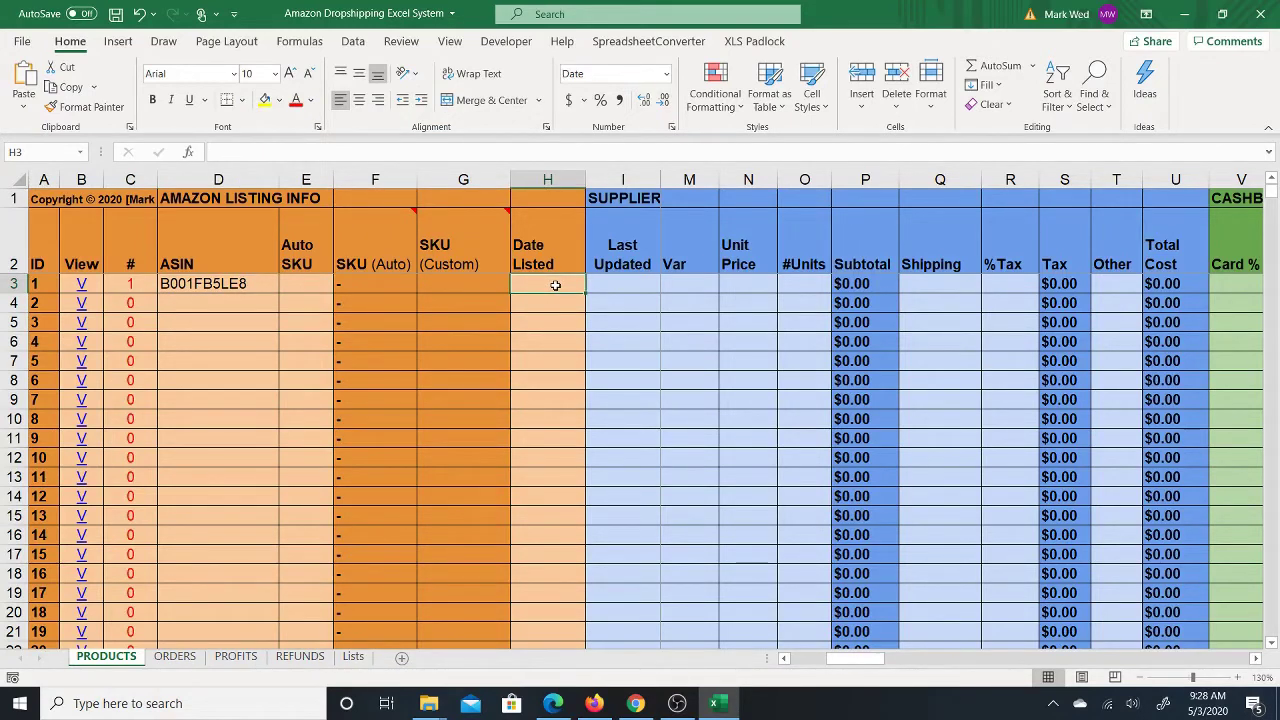
text(5)
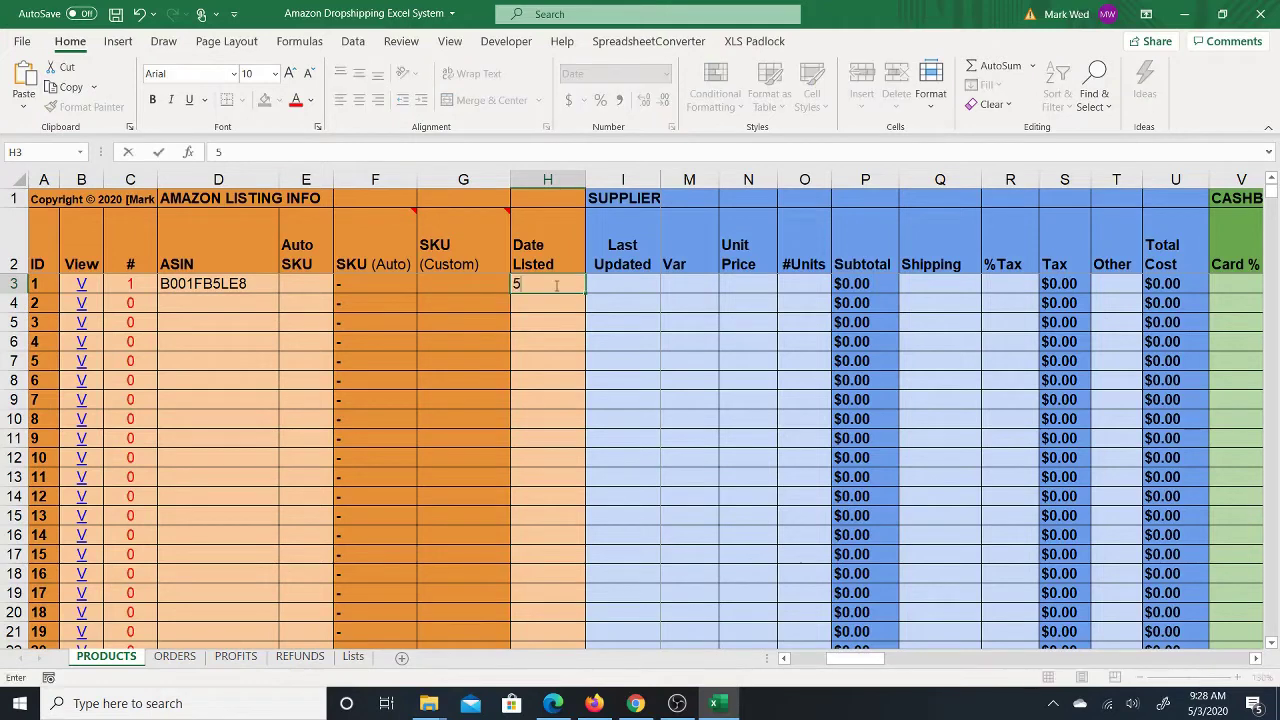
text(/3/2020)
key(Return)
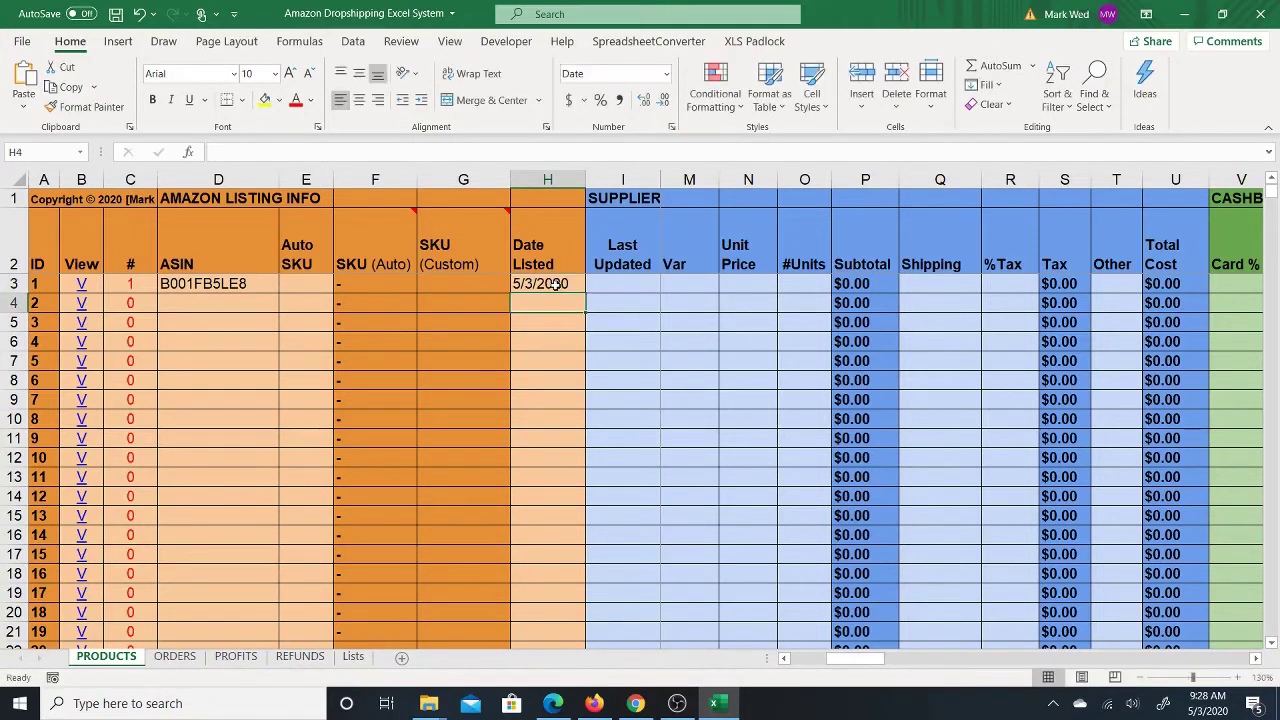
Enter Home Depot as the supplier for product 1 in J3
click(556, 285)
key(Tab)
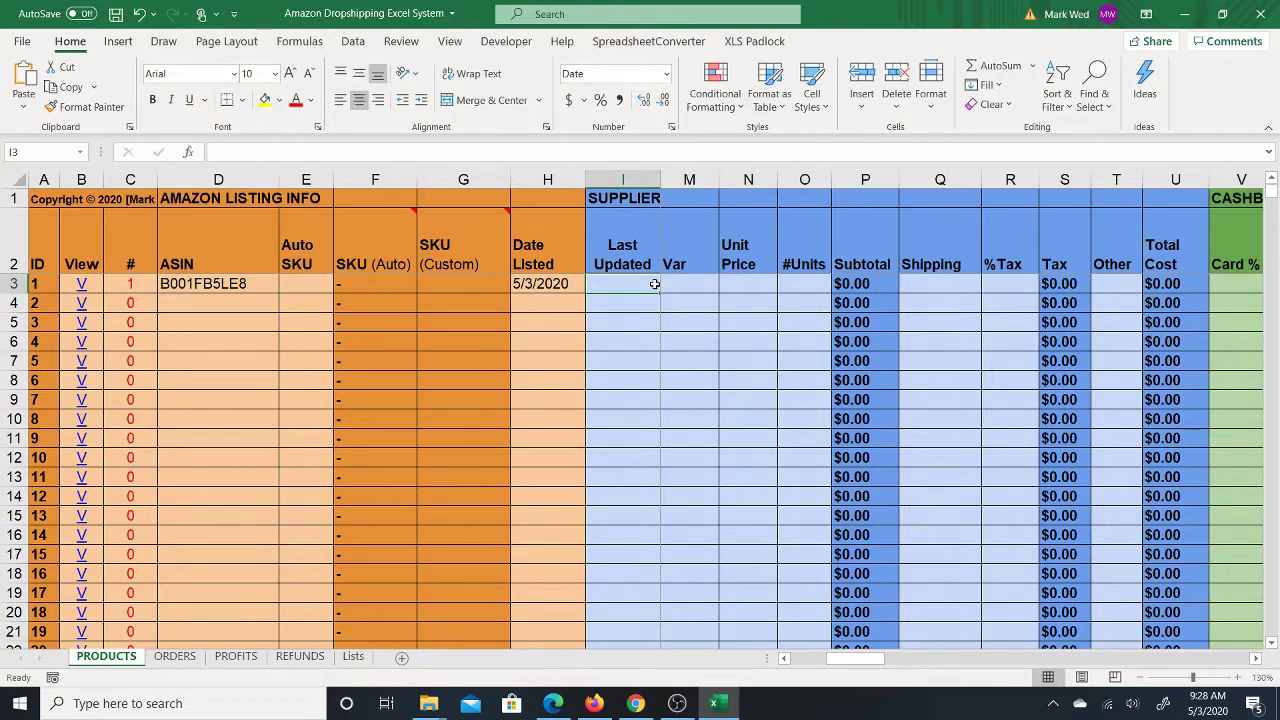
key(Right)
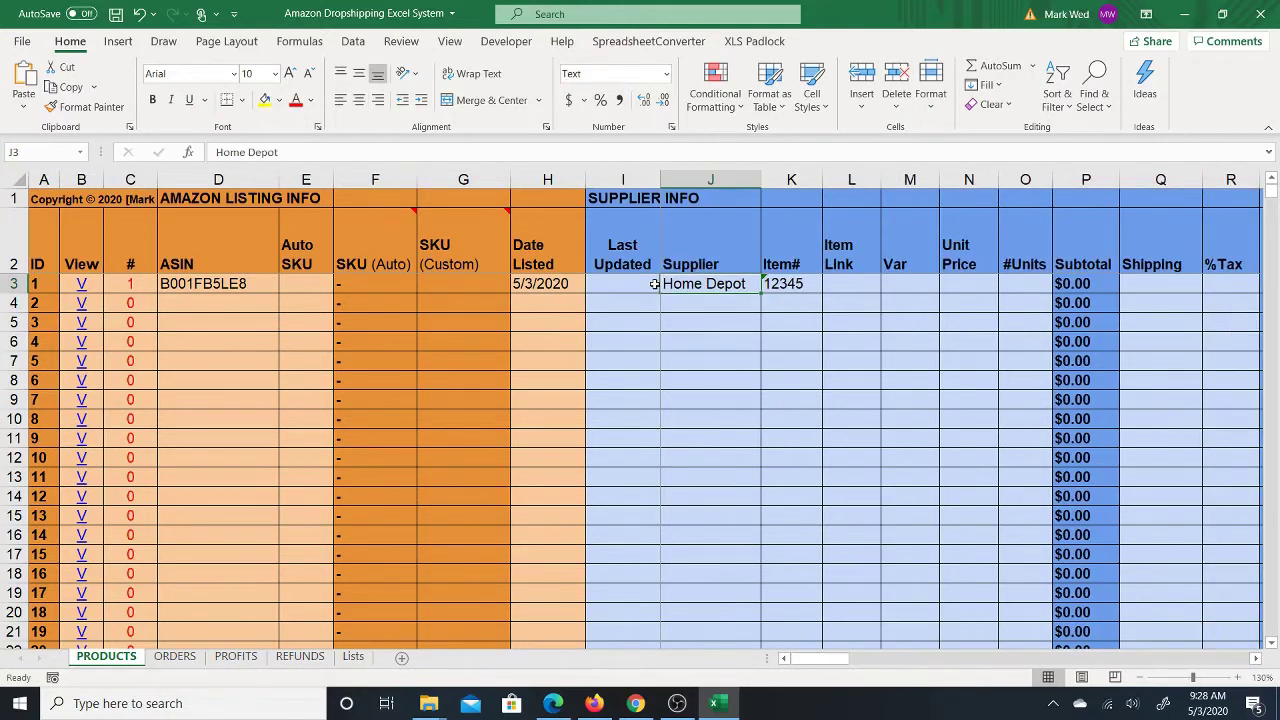
key(Right)
key(Left)
click(808, 284)
key(Left)
text(Home De)
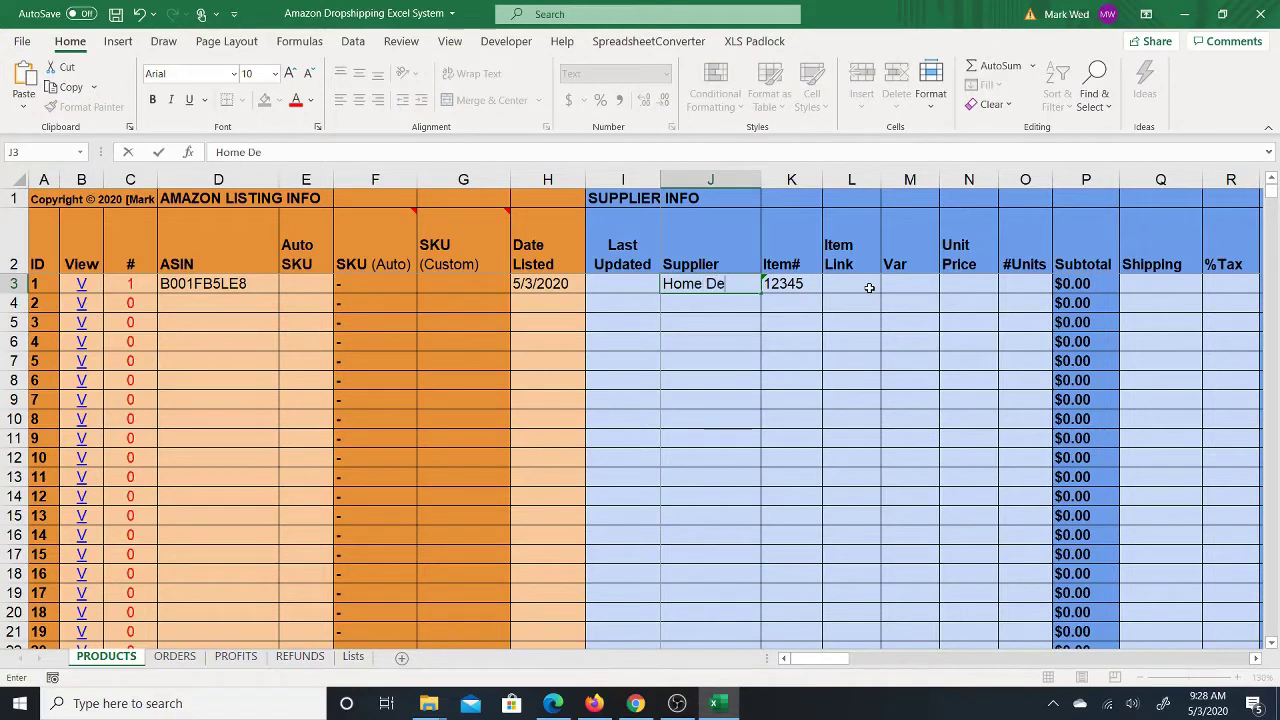
text(pot)
key(Tab)
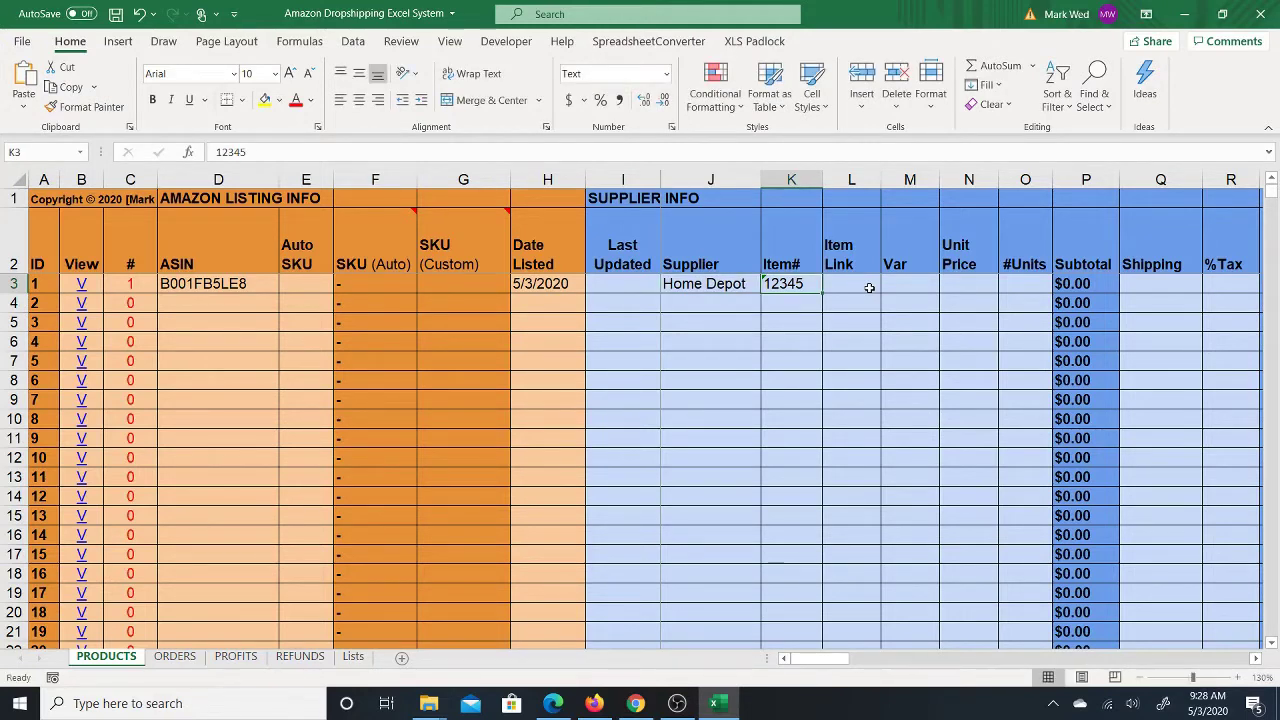
Enter Brown as the variation for product 1 in M3
click(869, 288)
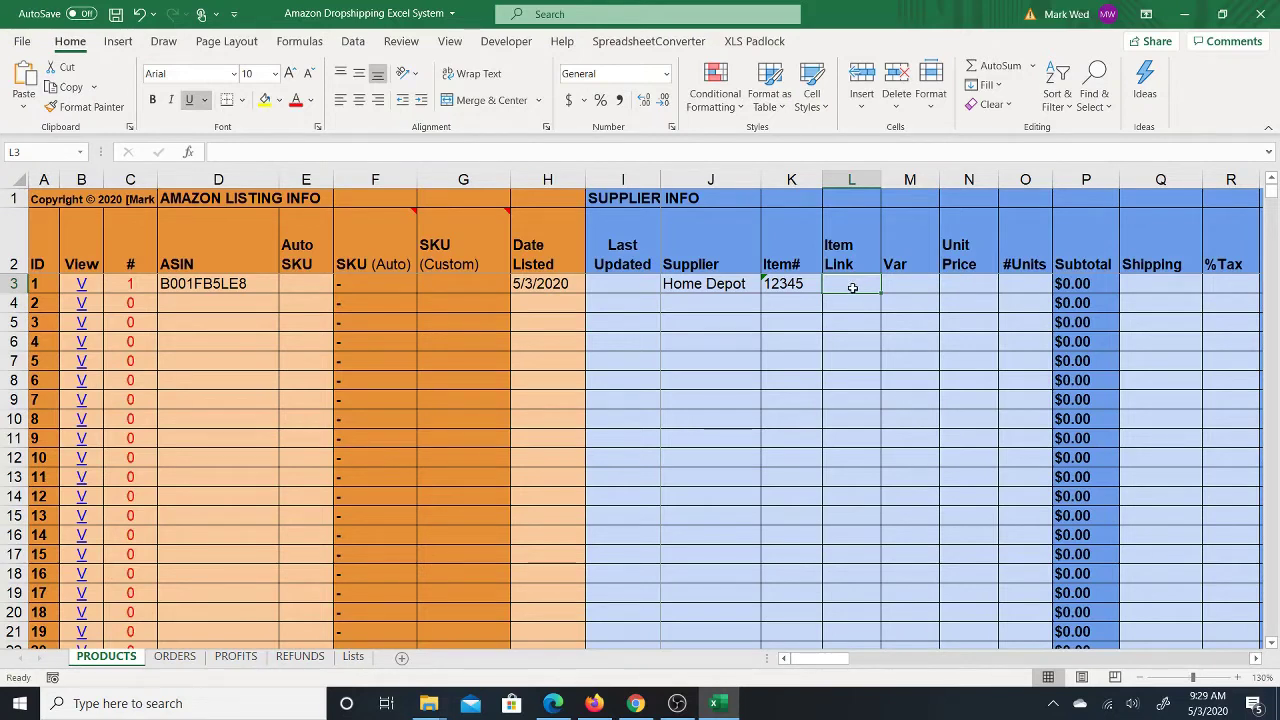
click(909, 285)
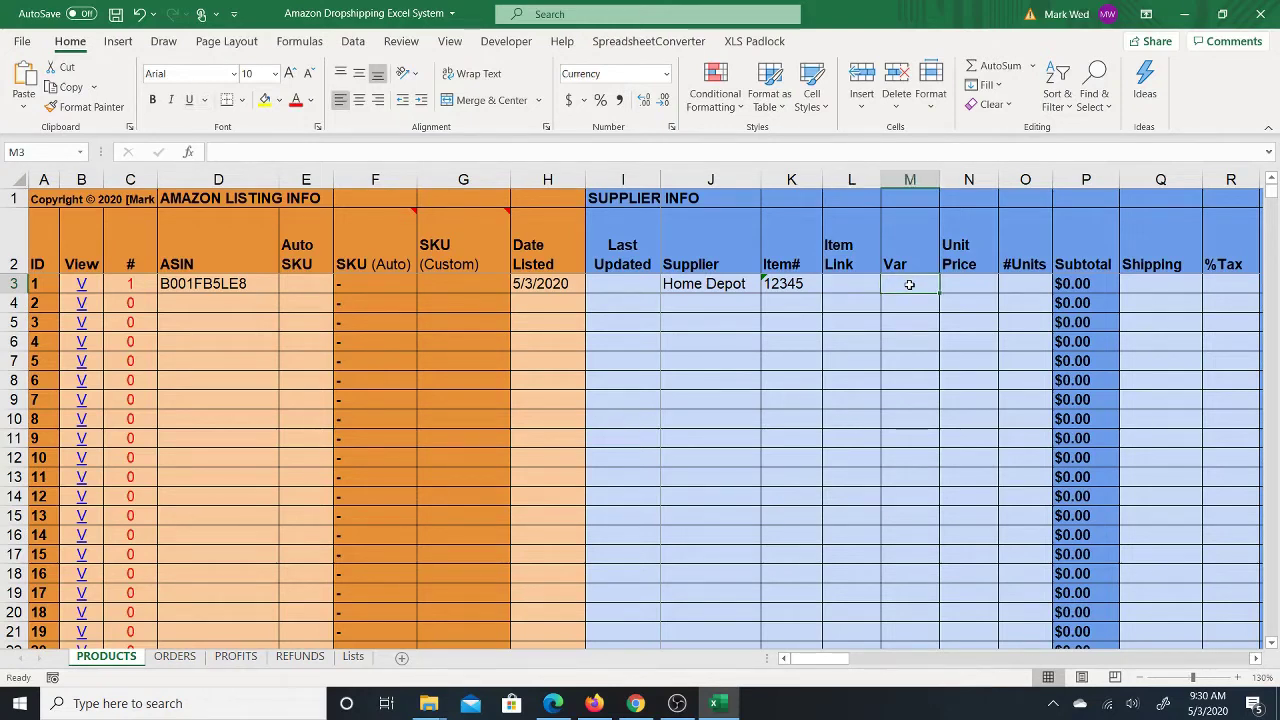
text(Brown)
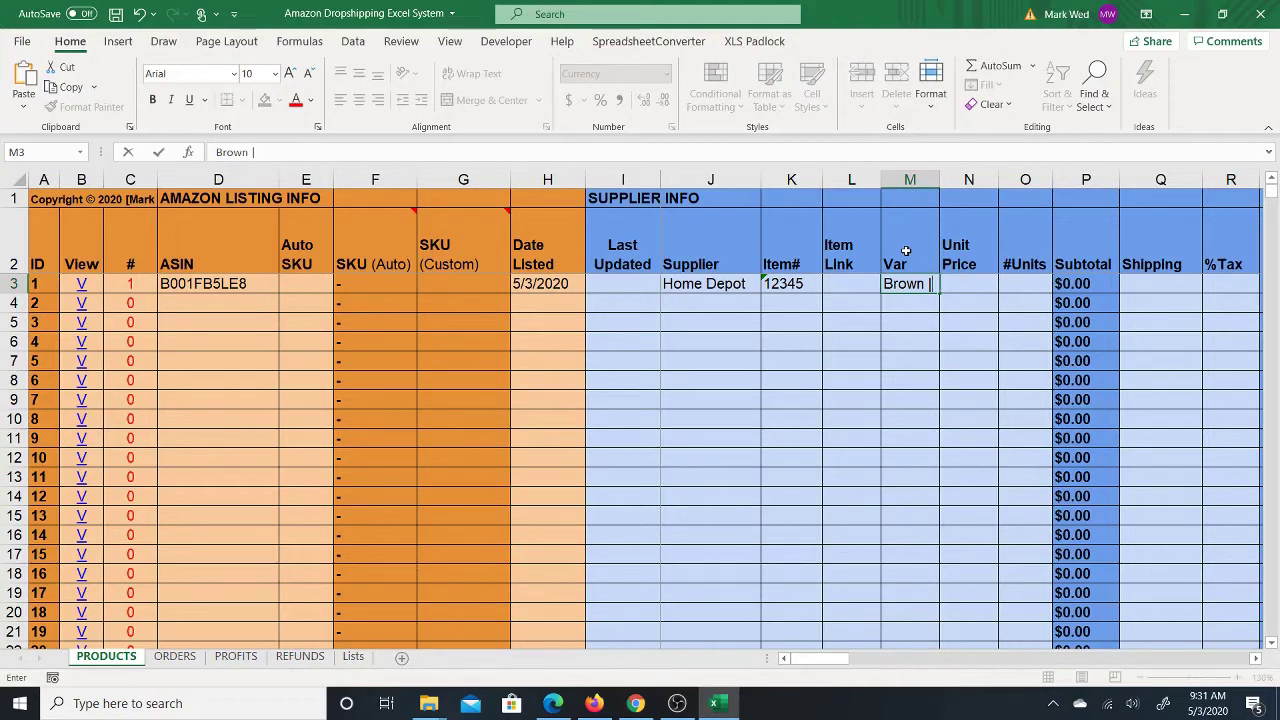
key(Return)
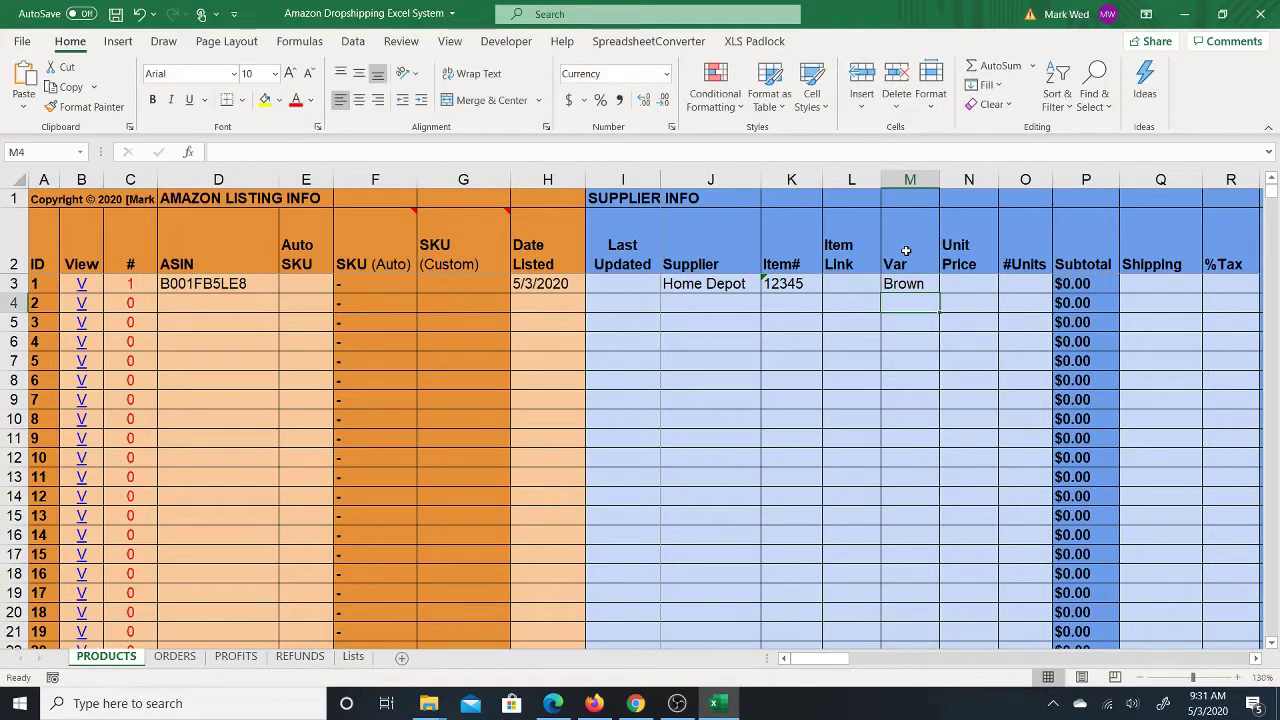
Set the supplier's unit price for product 1 to 89.99 in N3
click(966, 285)
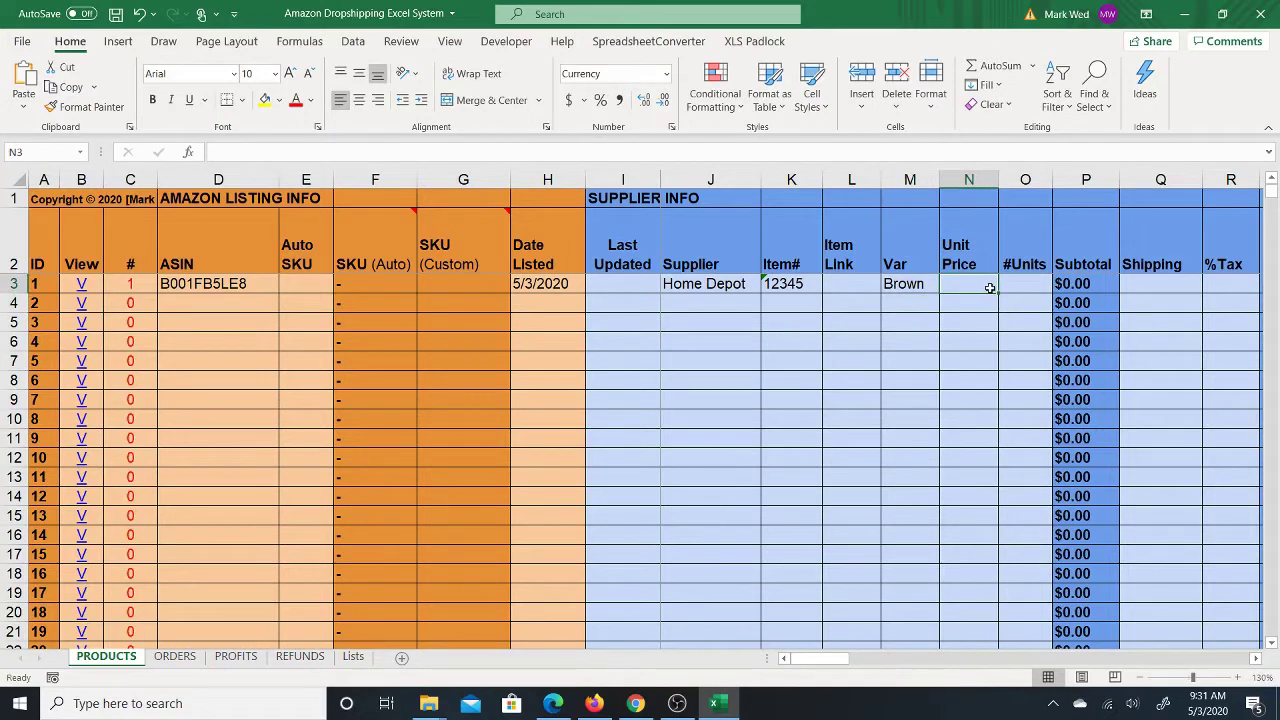
text(89.99)
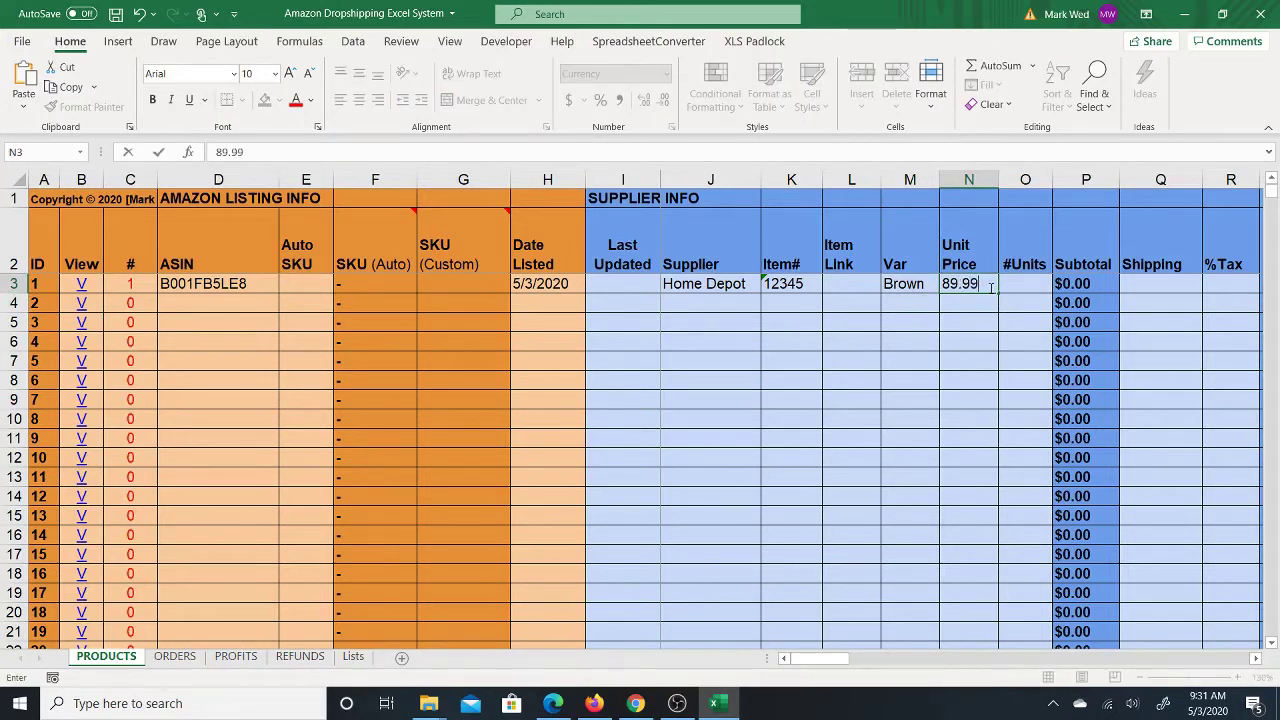
key(Return)
Set the number of units for product 1 to 1 in O3
key(Up)
key(Right)
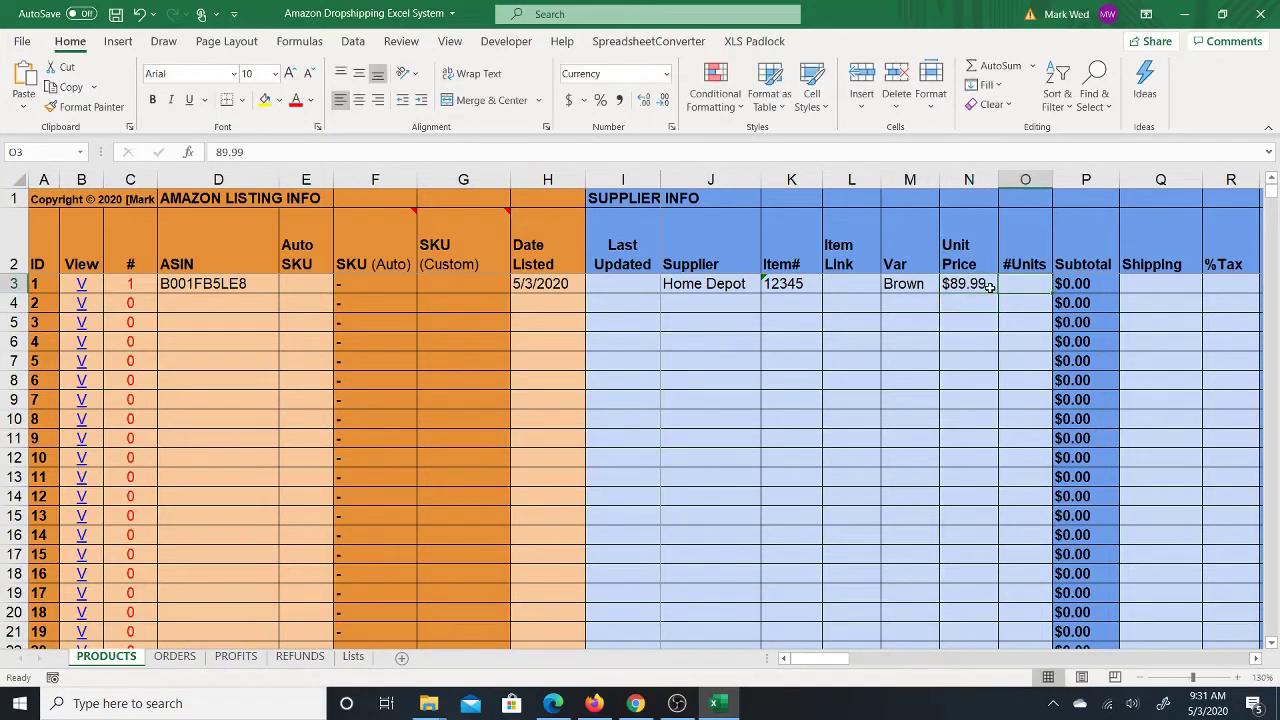
key(Right)
key(Left)
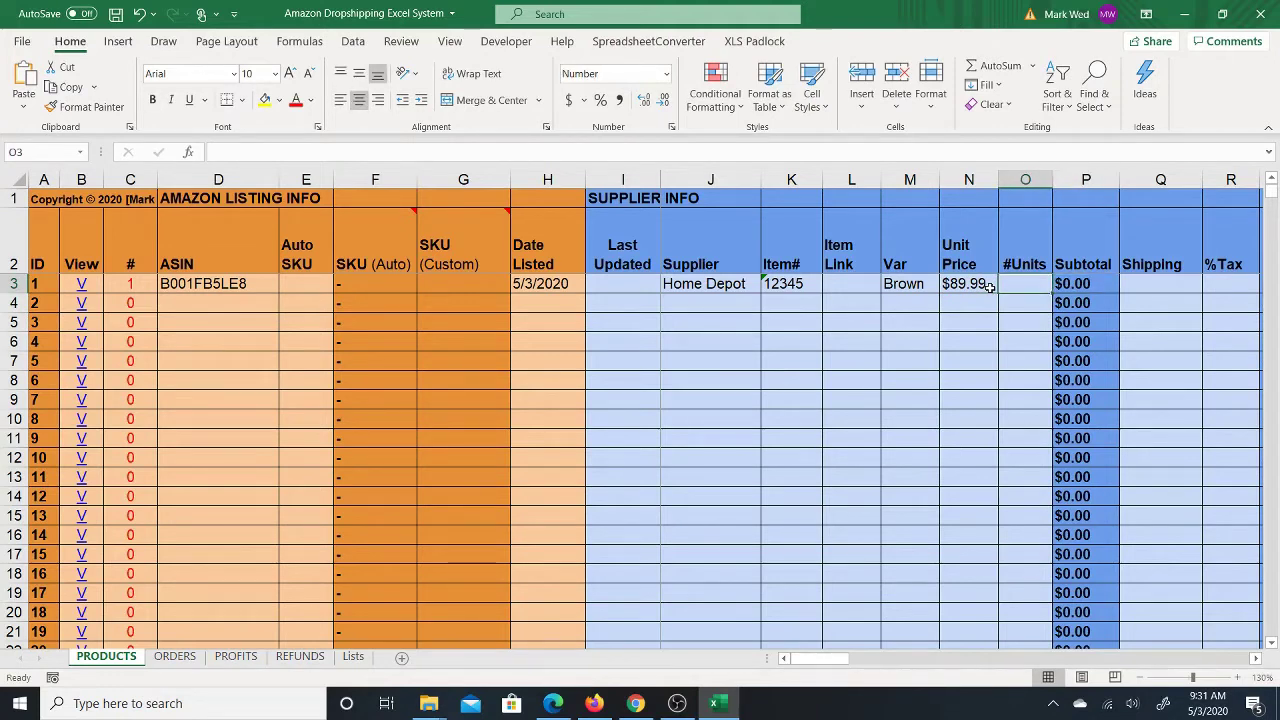
text(1)
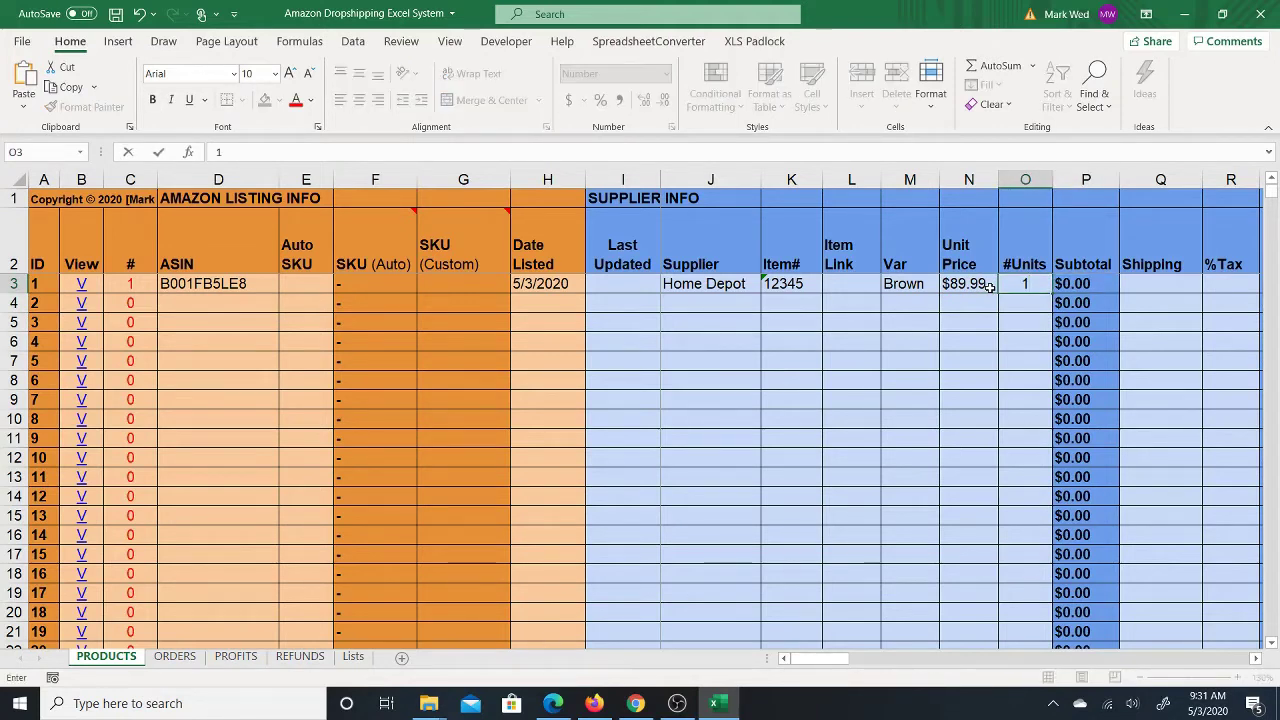
key(Return)
key(Up)
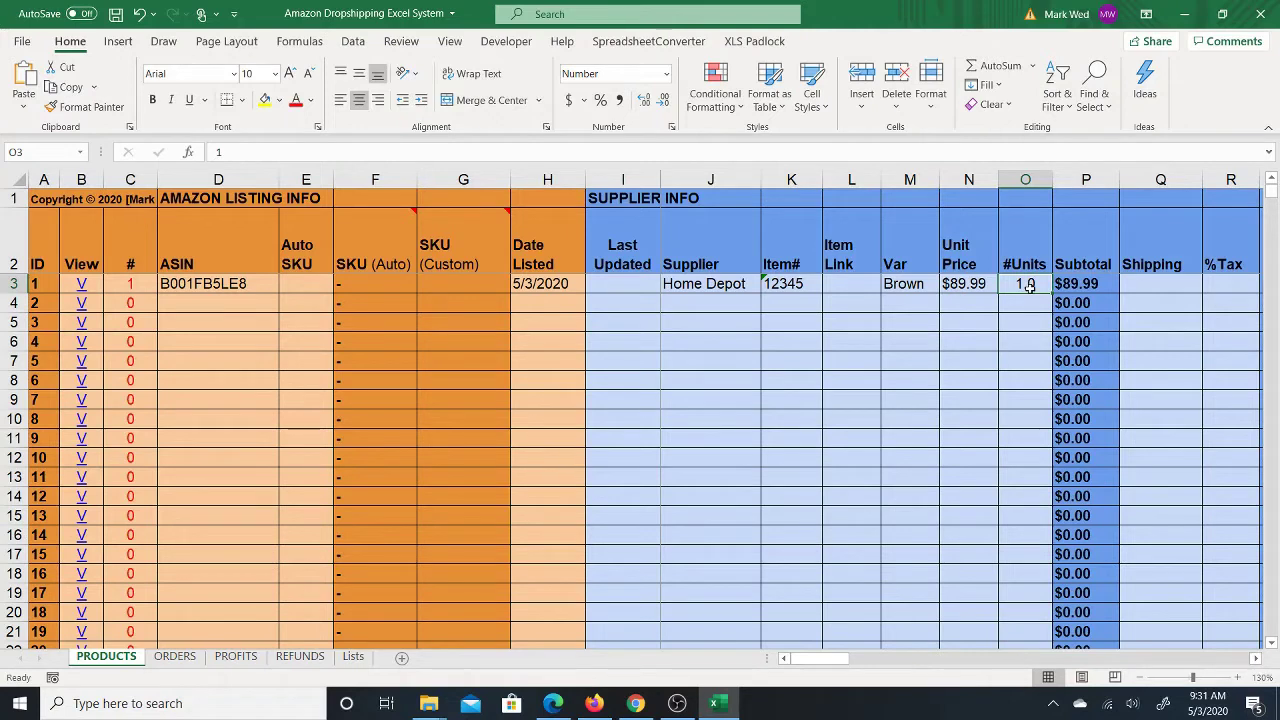
Set the supplier's shipping cost for product 1 to 5 in Q3
key(Right)
key(Right)
key(Right)
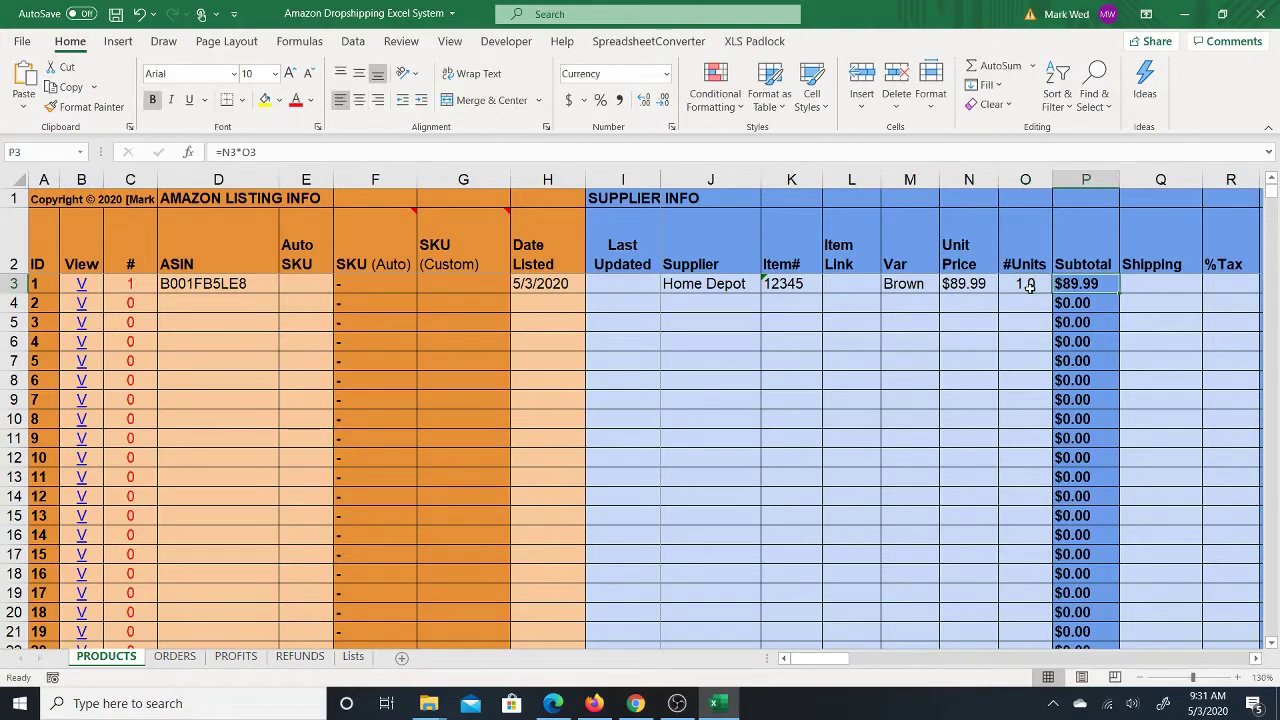
key(Right)
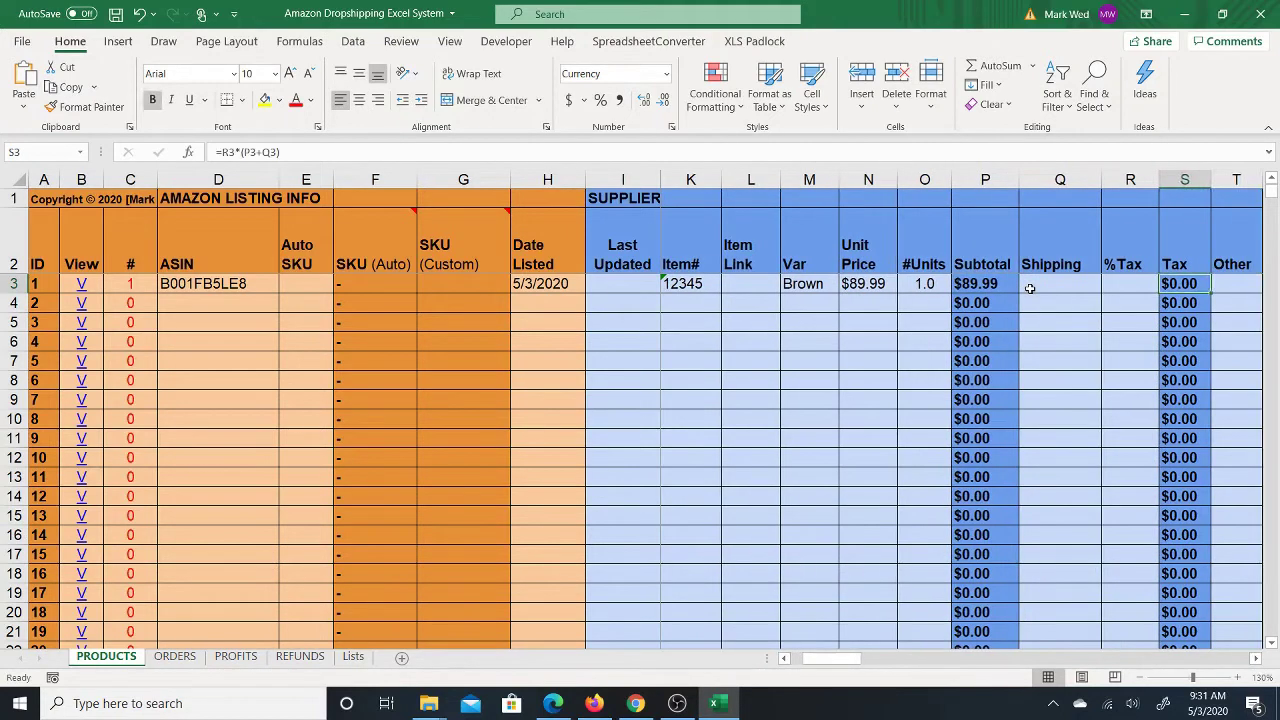
key(Right)
key(Left)
key(Left)
key(Left)
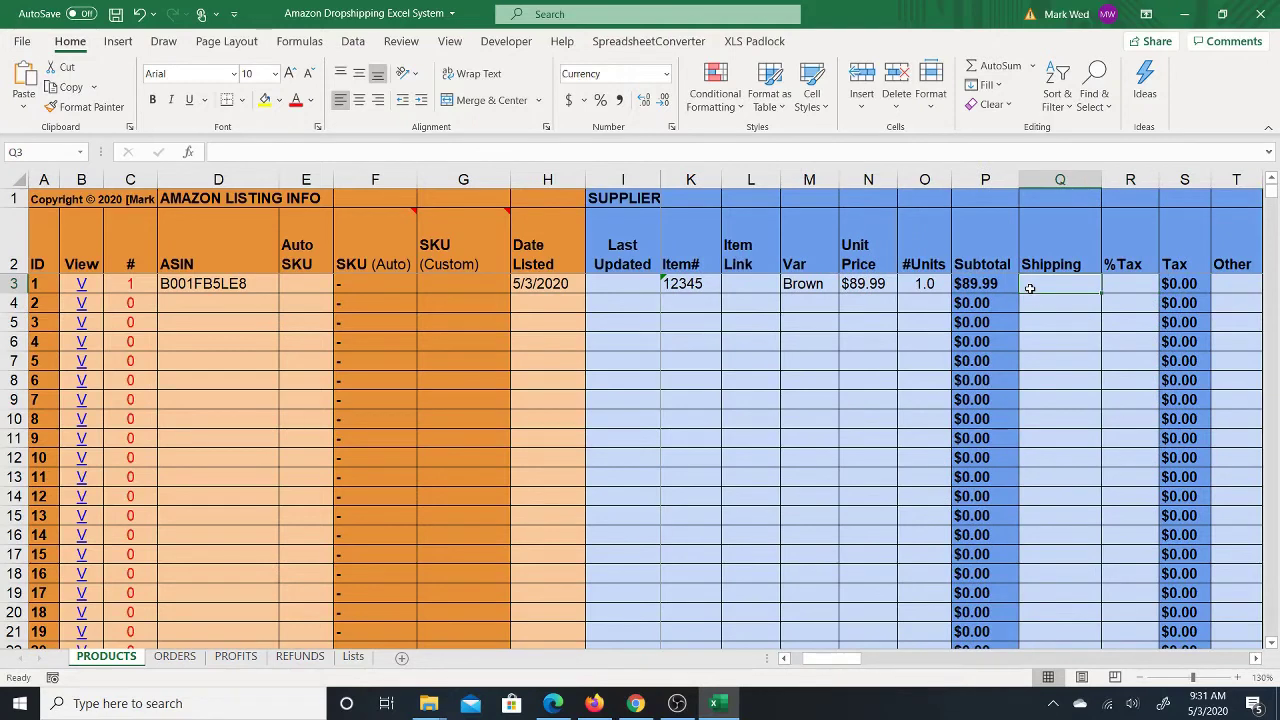
text(5)
key(Return)
key(Up)
Set the tax percentage for product 1 to 10% in R3
key(Right)
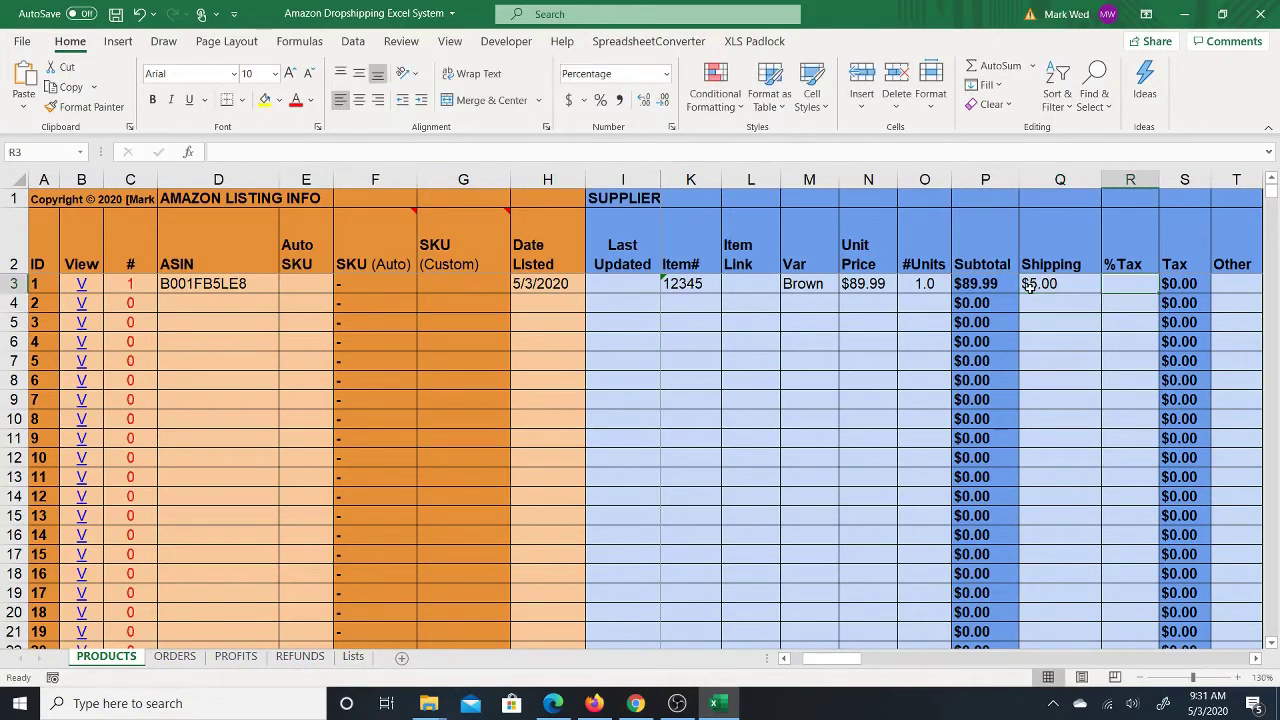
key(Right)
key(Right)
key(Right)
key(Left)
key(Left)
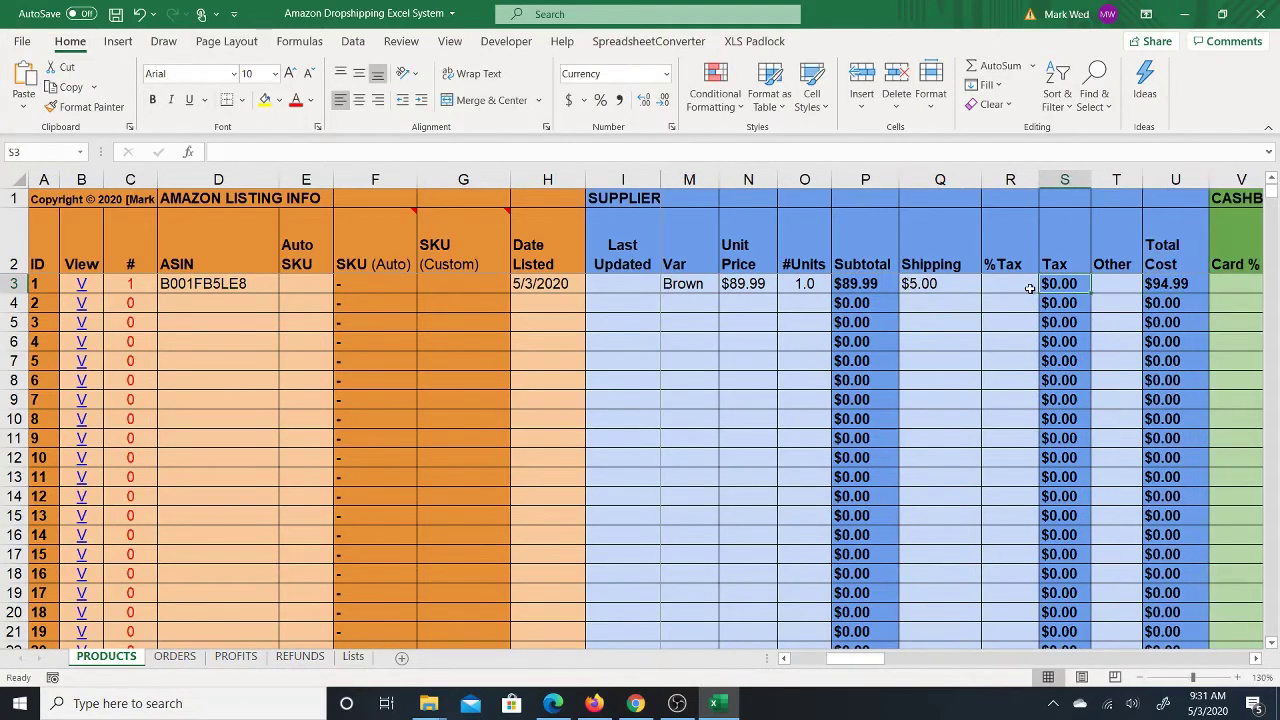
key(Left)
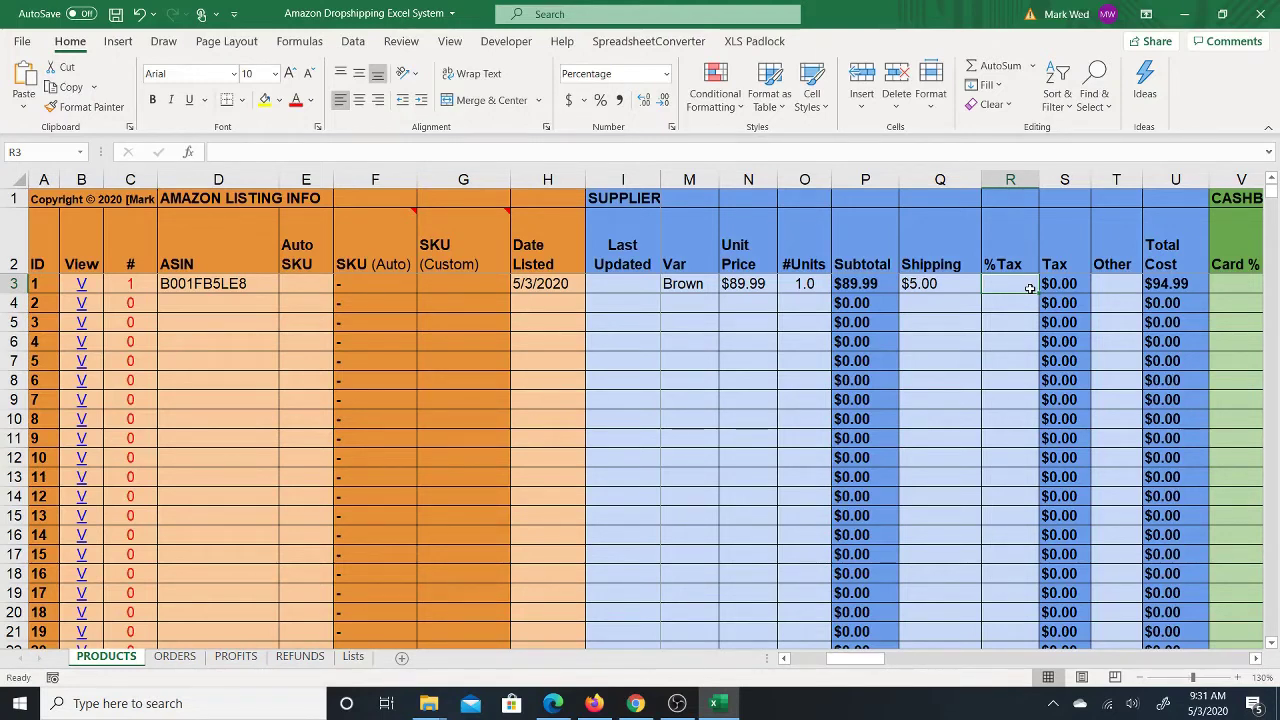
text(10)
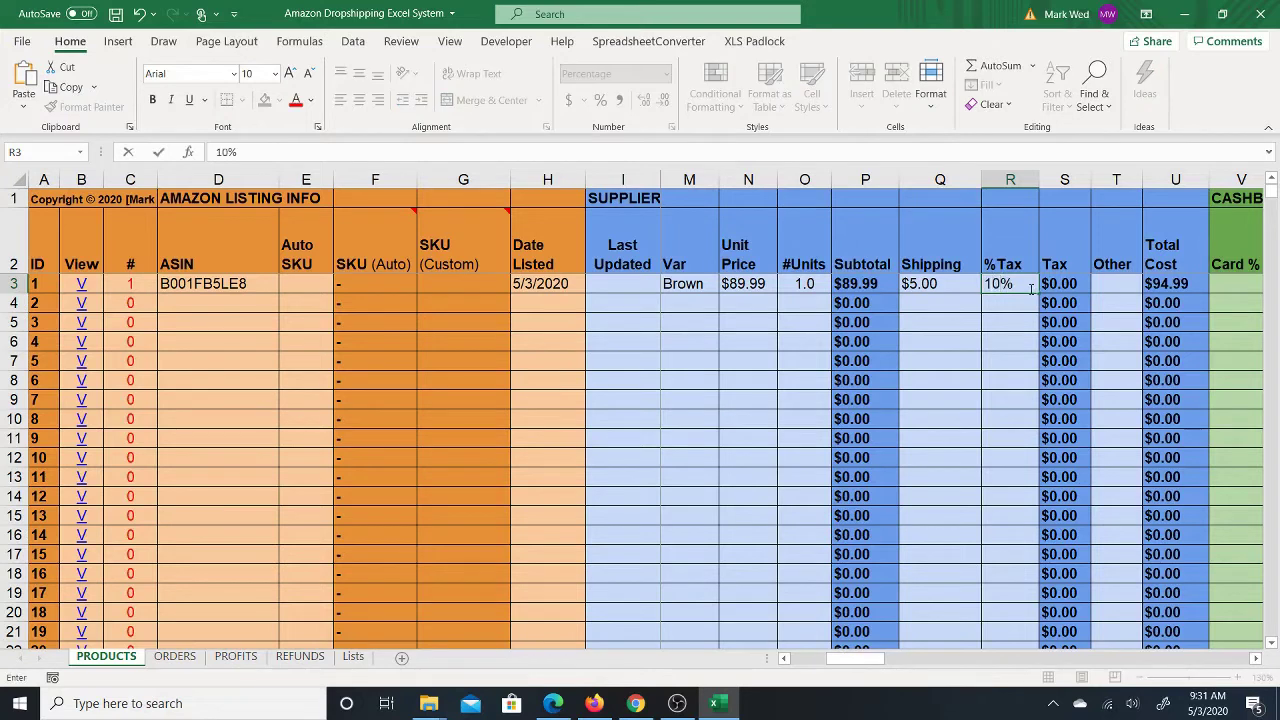
click(1030, 288)
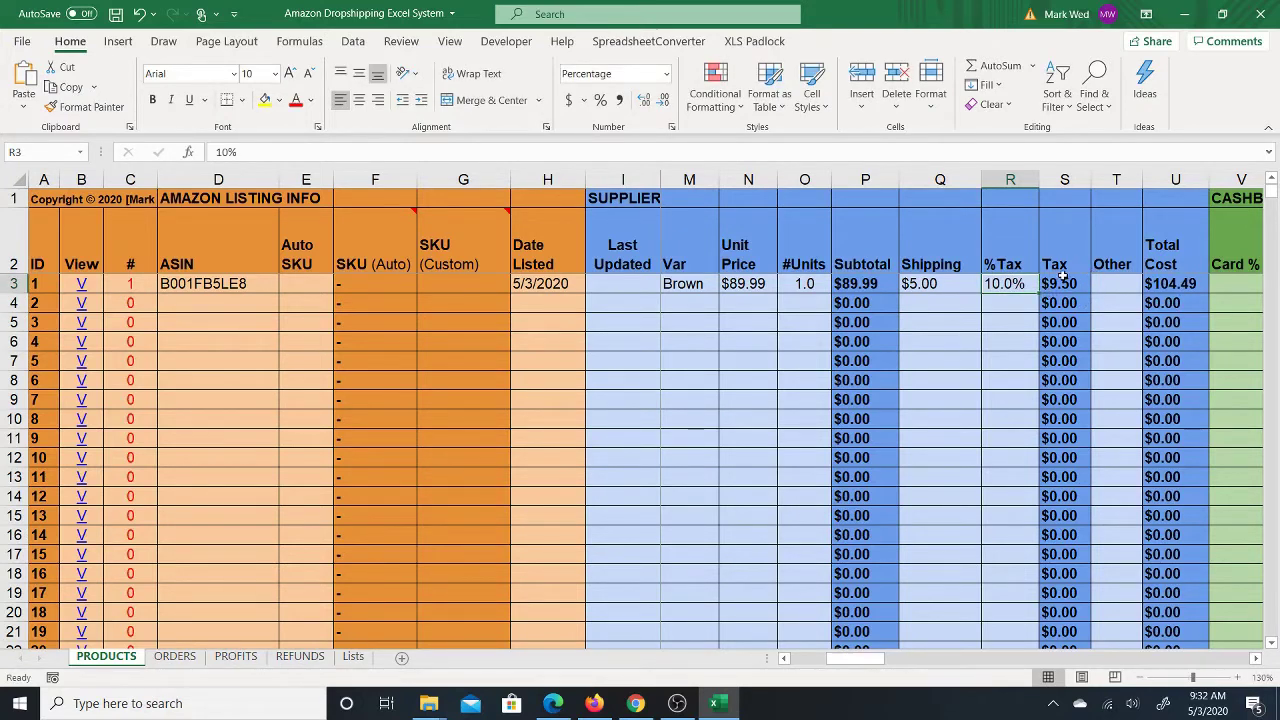
Examine how the tax in S3 is calculated from the subtotal and shipping, and check the Other cost cell
click(1062, 283)
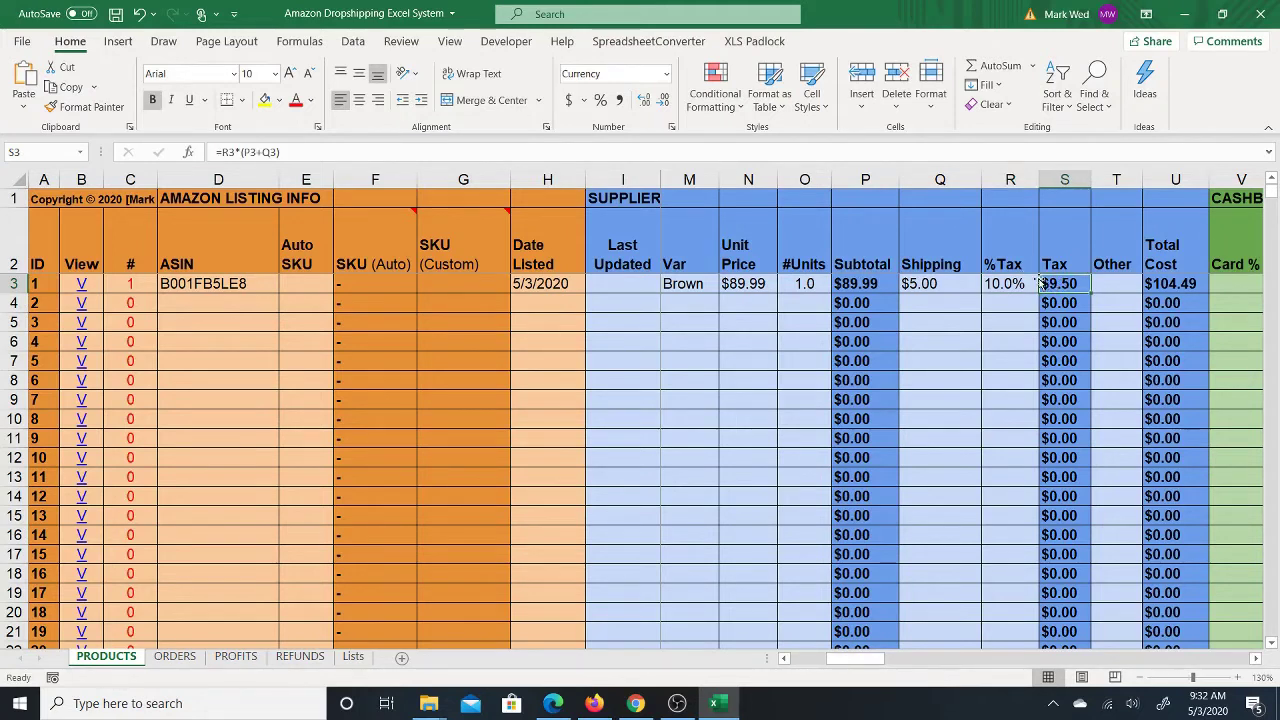
click(876, 285)
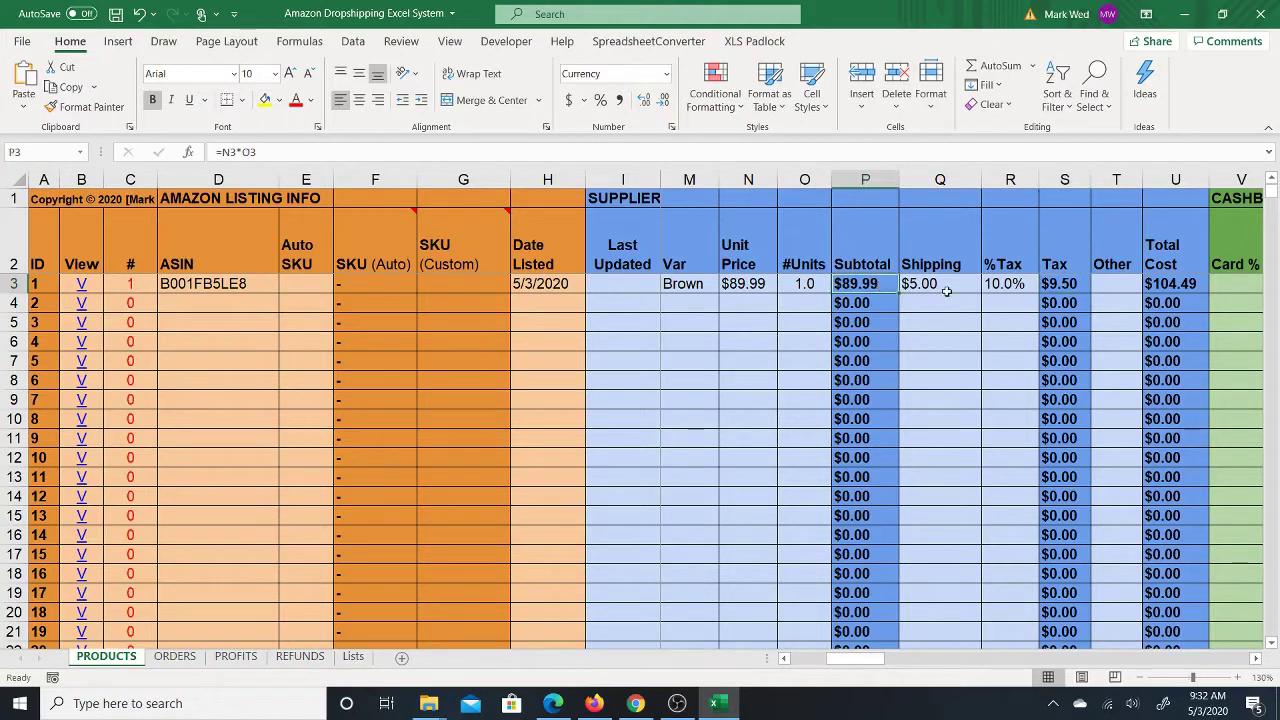
click(948, 291)
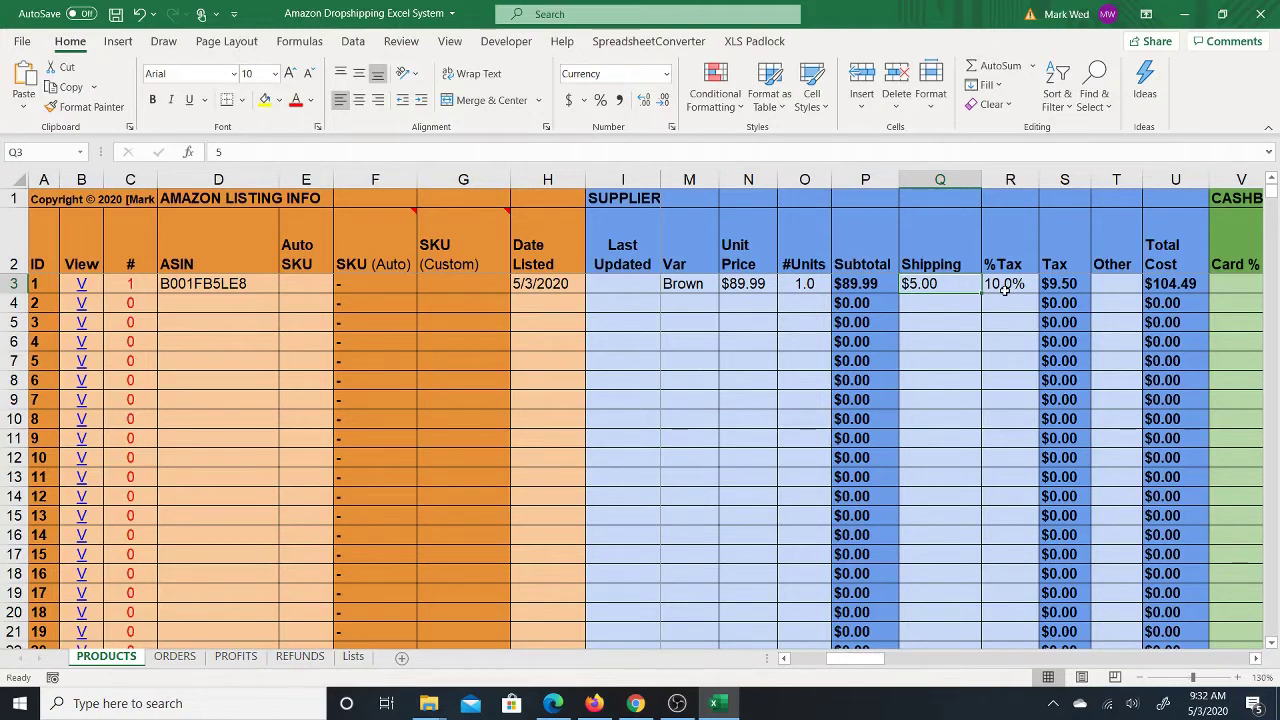
click(1107, 288)
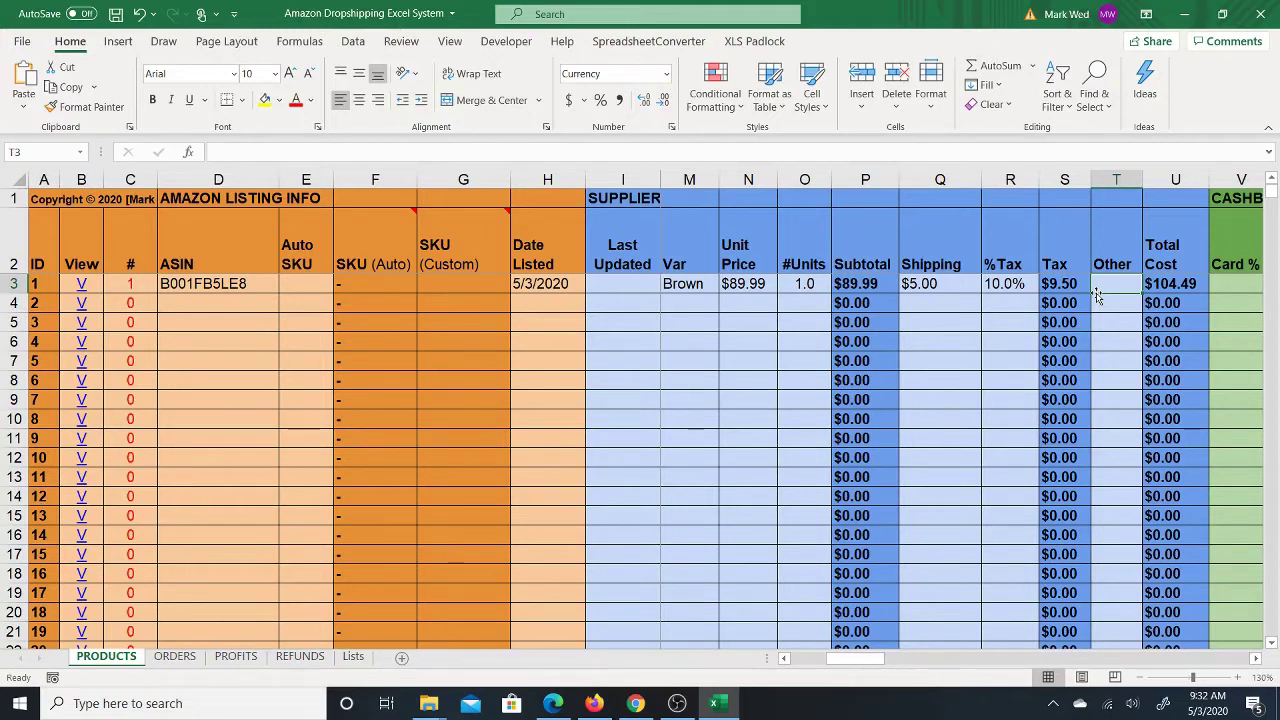
drag(1090, 292, 1096, 292)
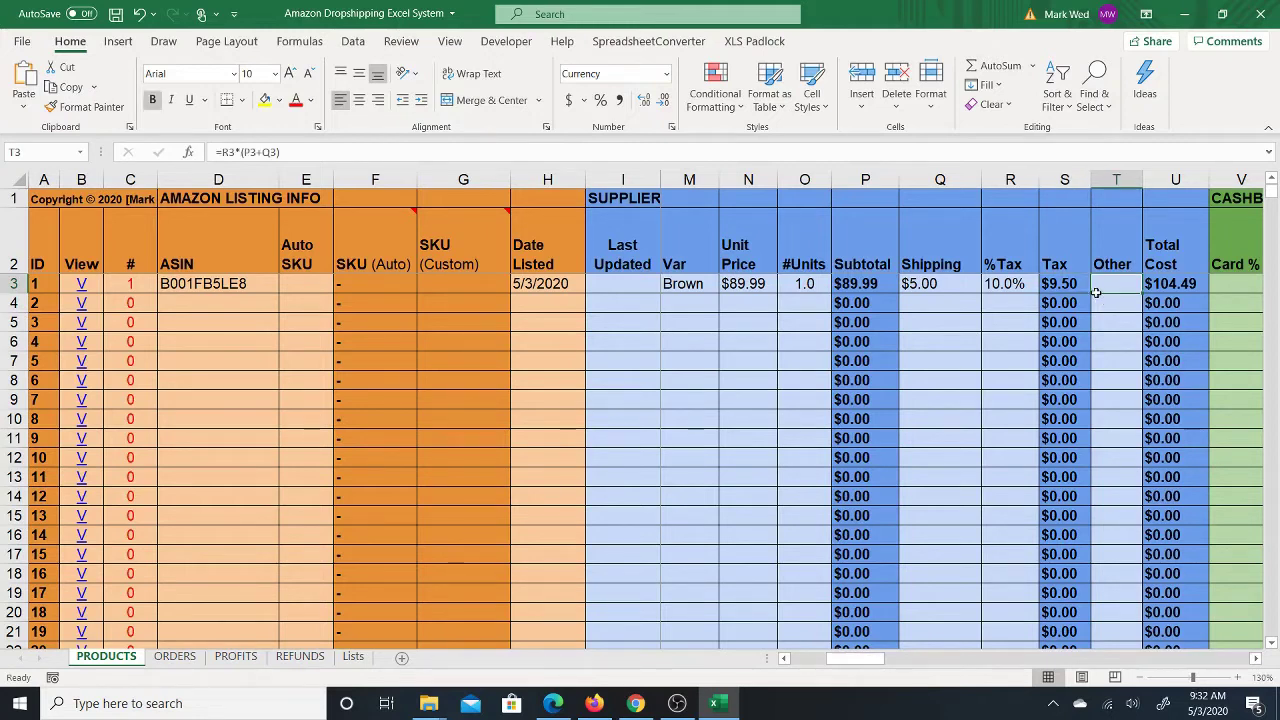
click(1097, 295)
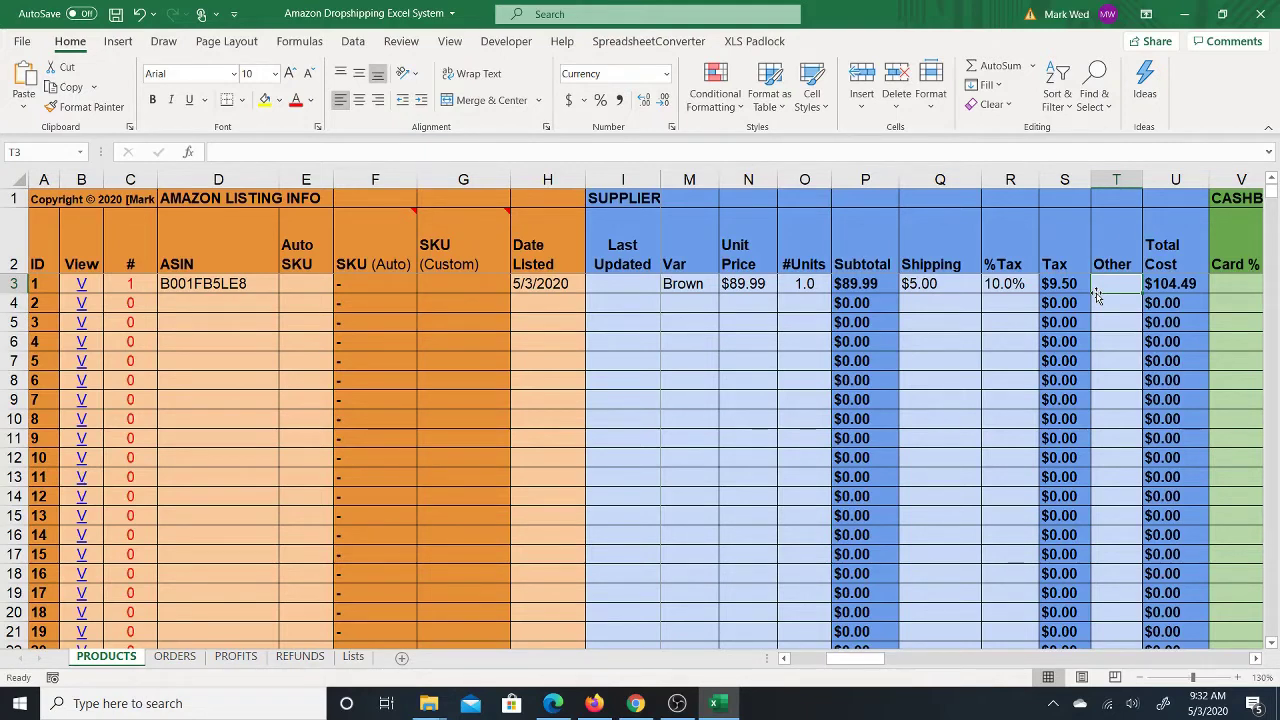
Review product 1's shipping, tax, Other and Total Cost cells along with the adjoining cashback columns in row 3
key(Tab)
key(Tab)
key(Right)
key(Right)
key(Right)
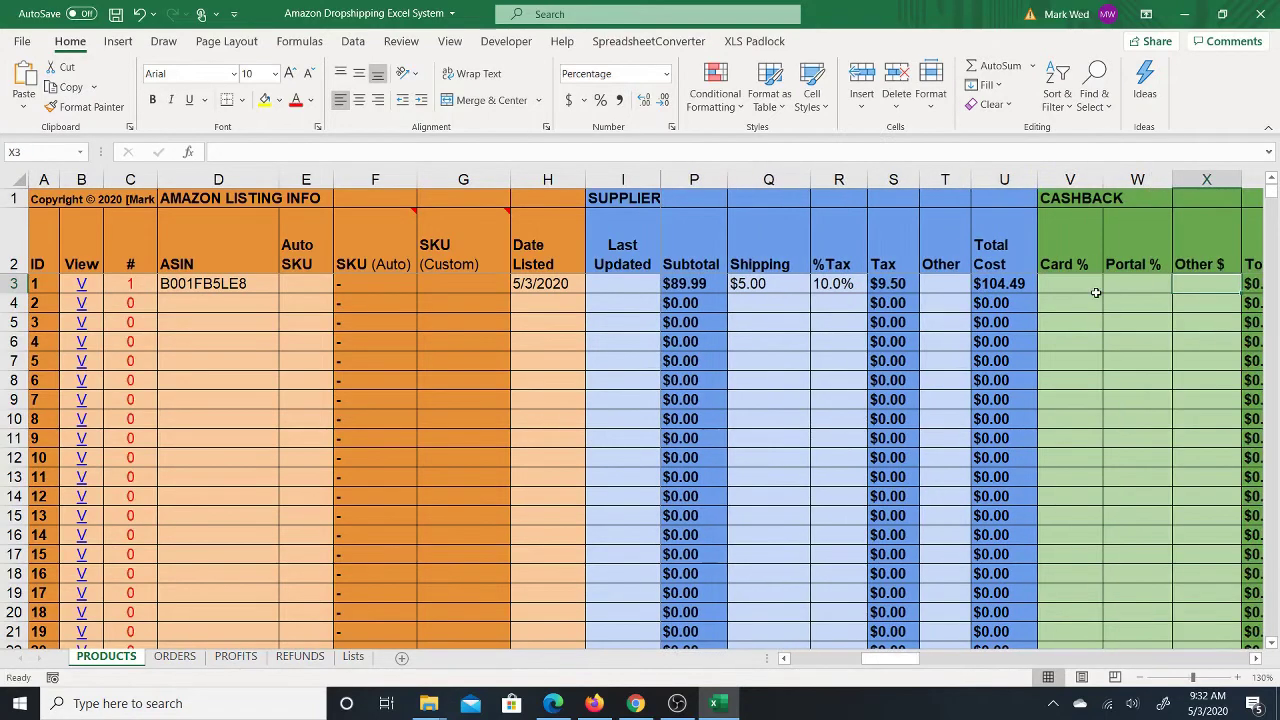
key(Left)
key(Left)
key(Left)
key(Left)
key(Left)
key(Right)
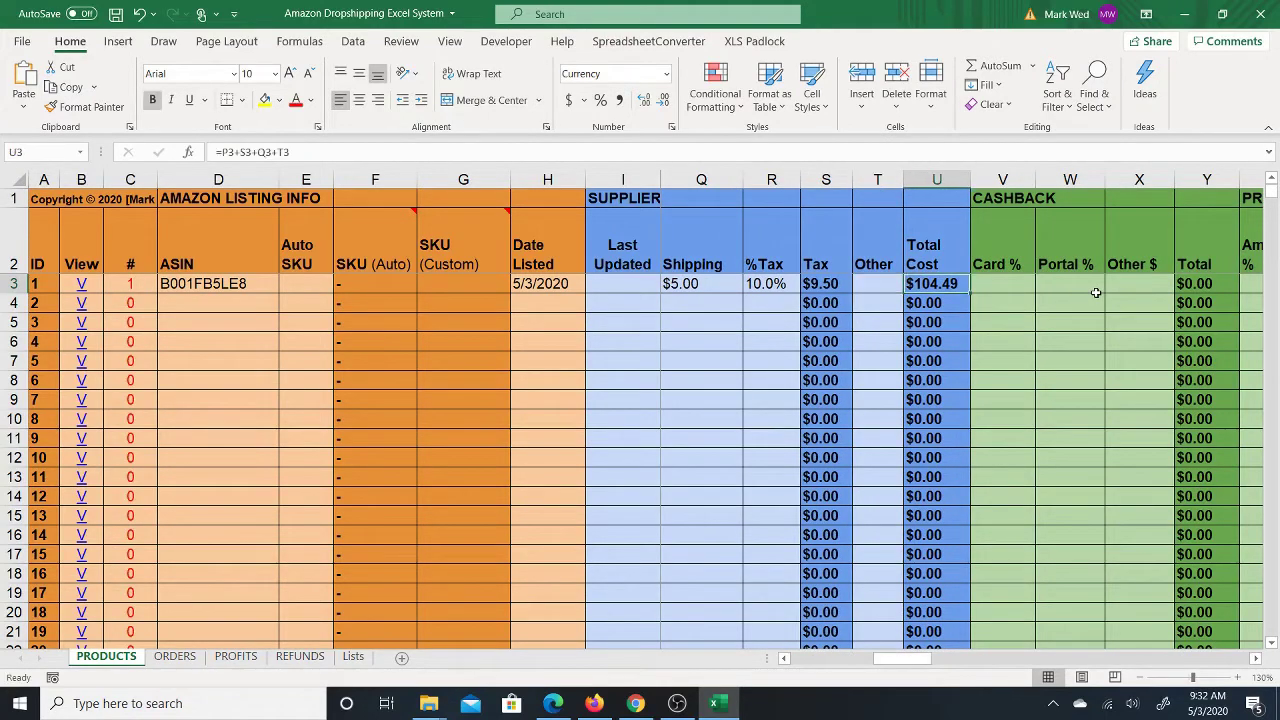
key(Right)
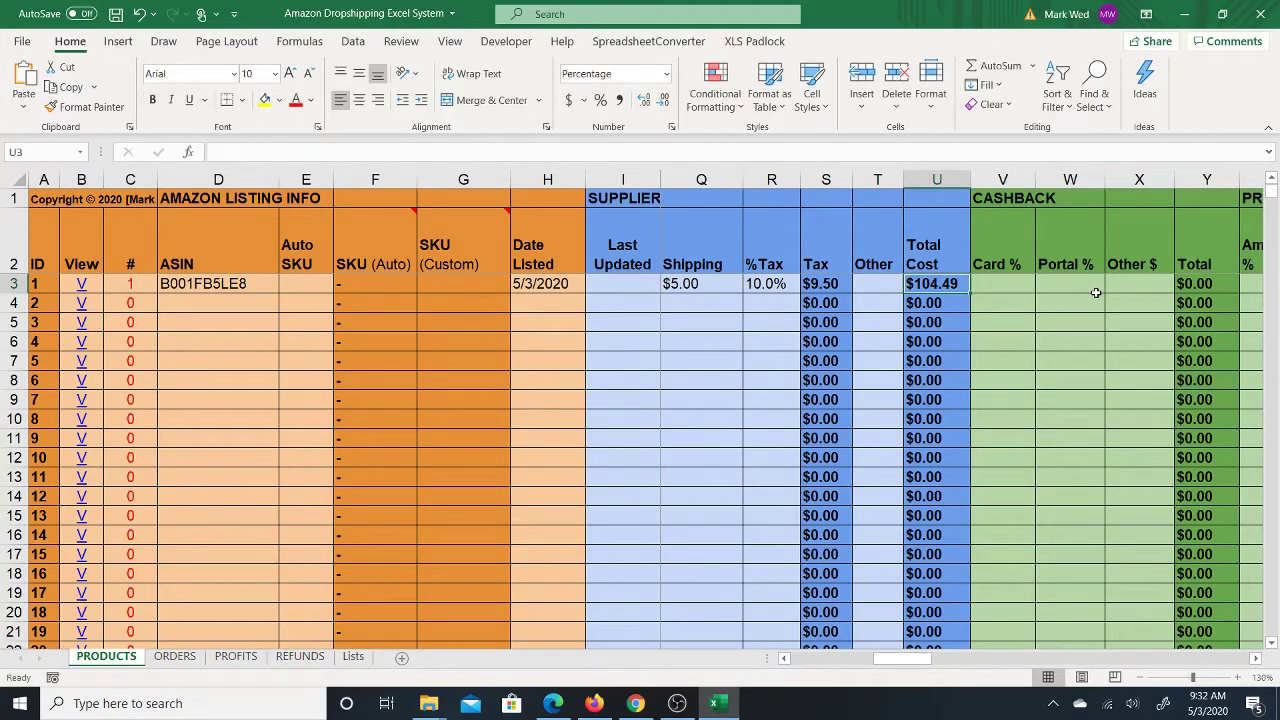
key(Left)
key(Left)
key(Right)
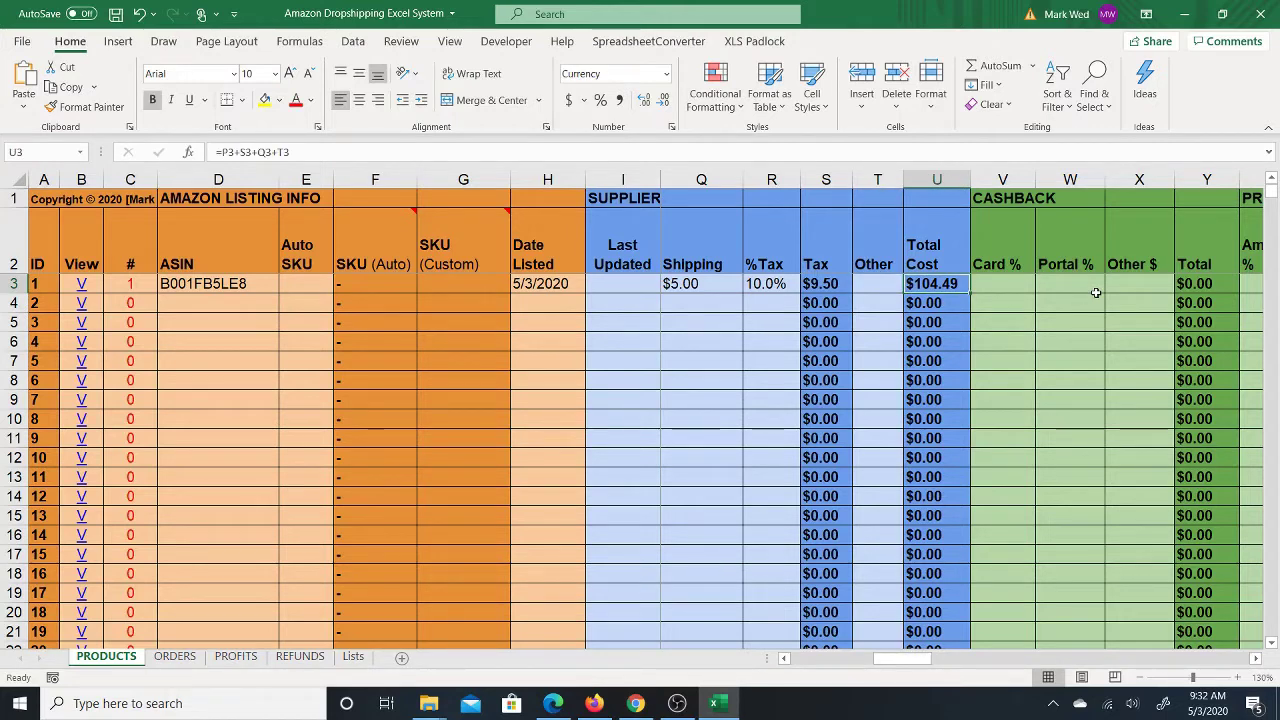
key(Left)
key(Left)
key(Left)
key(Left)
key(Left)
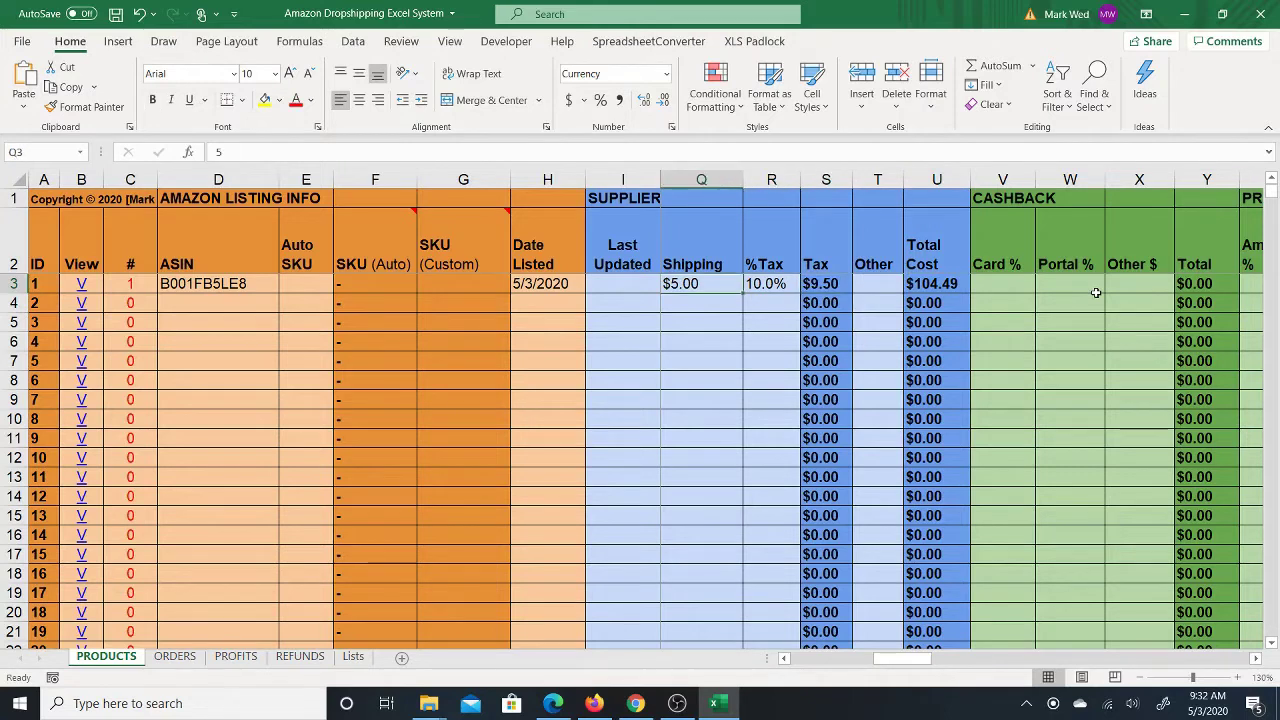
key(Right)
key(Right)
key(Right)
key(Left)
key(Left)
key(Left)
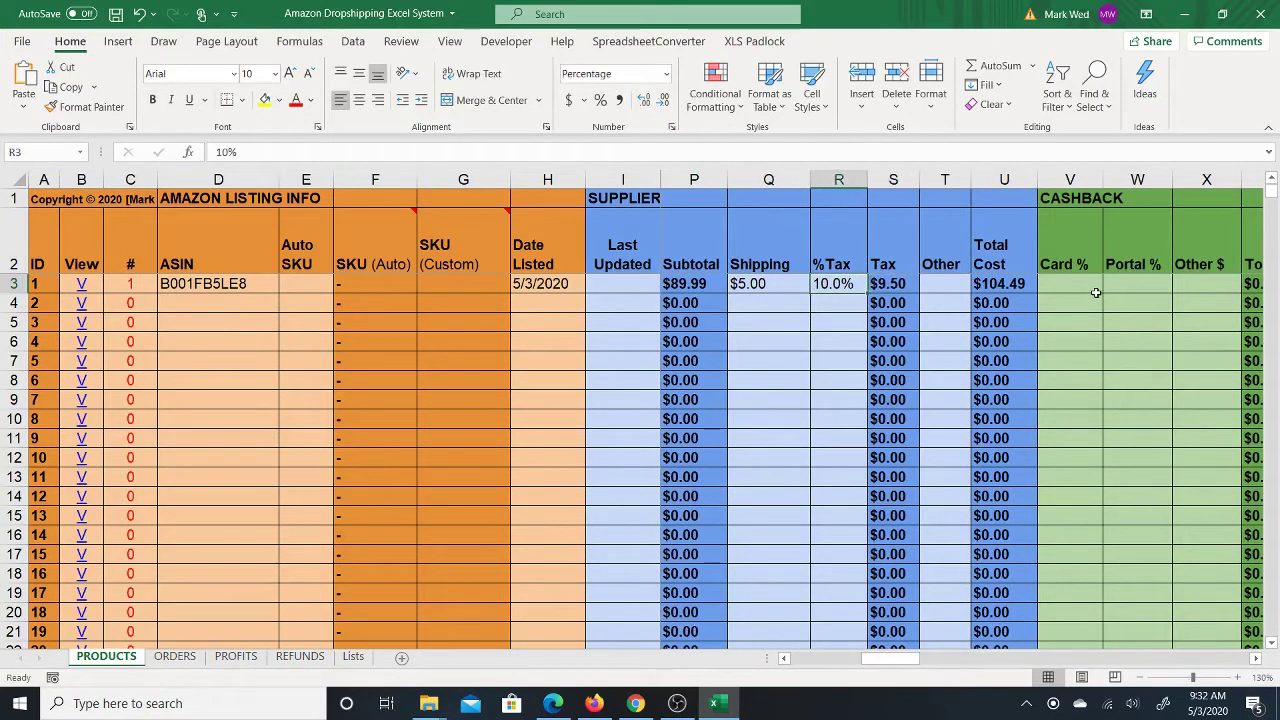
key(Right)
key(Right)
key(Right)
key(Right)
key(Right)
key(Right)
key(Right)
key(Right)
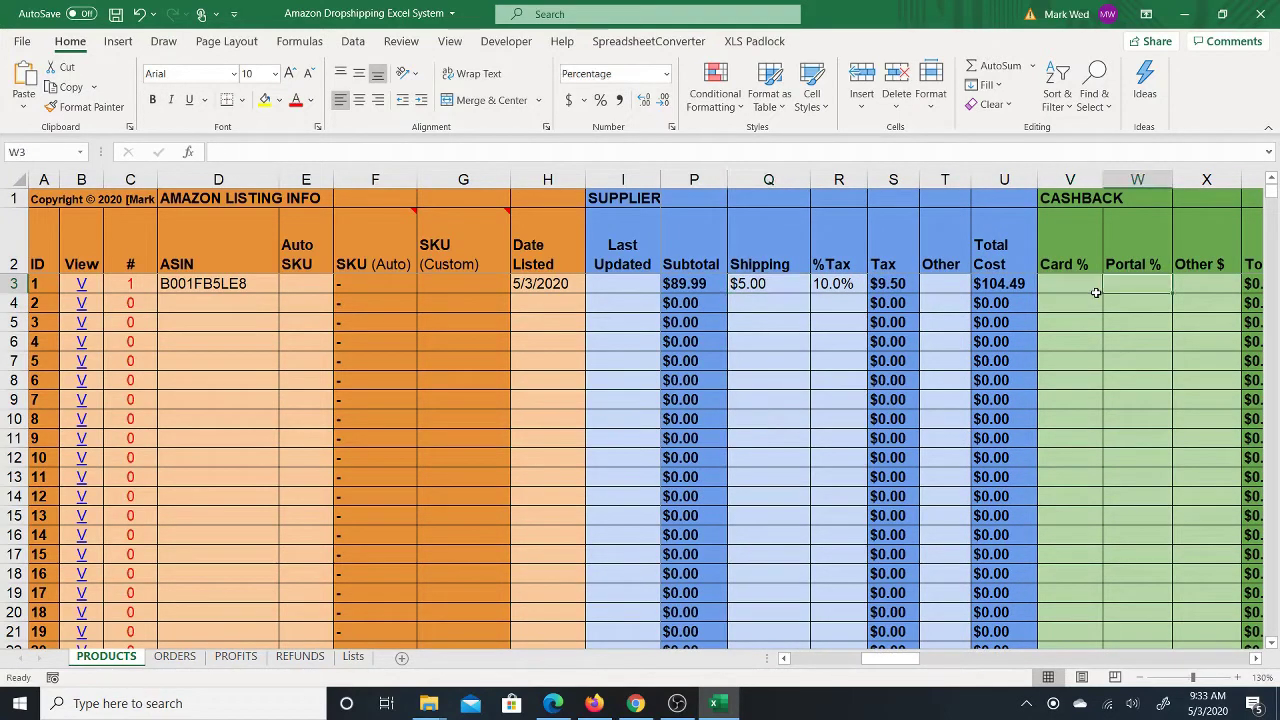
key(Right)
key(Left)
key(Left)
key(Left)
key(Left)
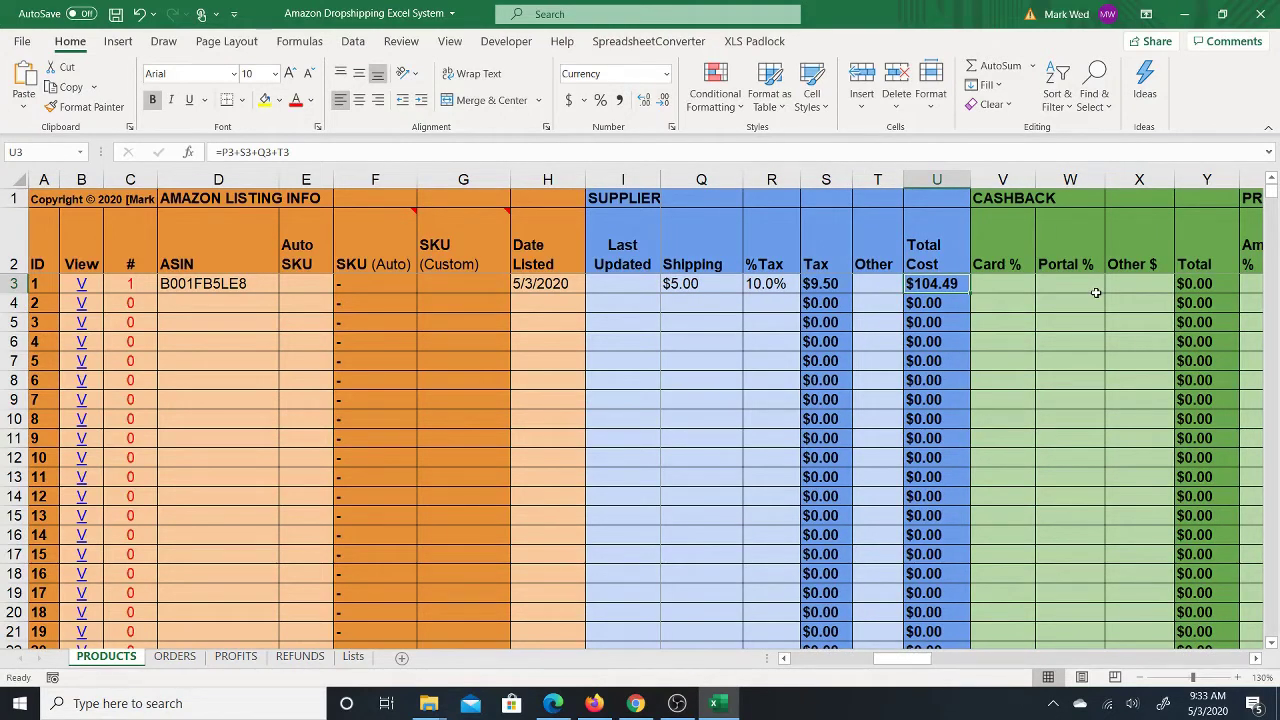
key(Left)
key(Left)
key(Left)
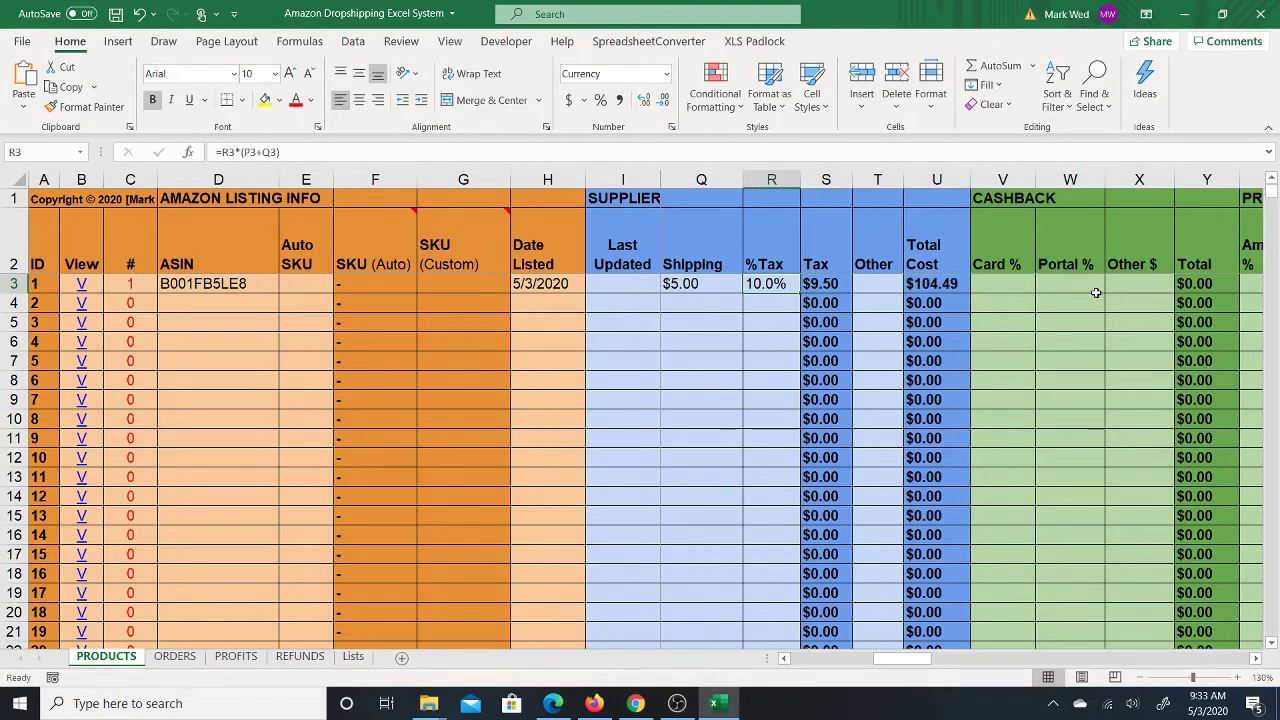
key(Right)
key(Right)
key(Right)
key(Right)
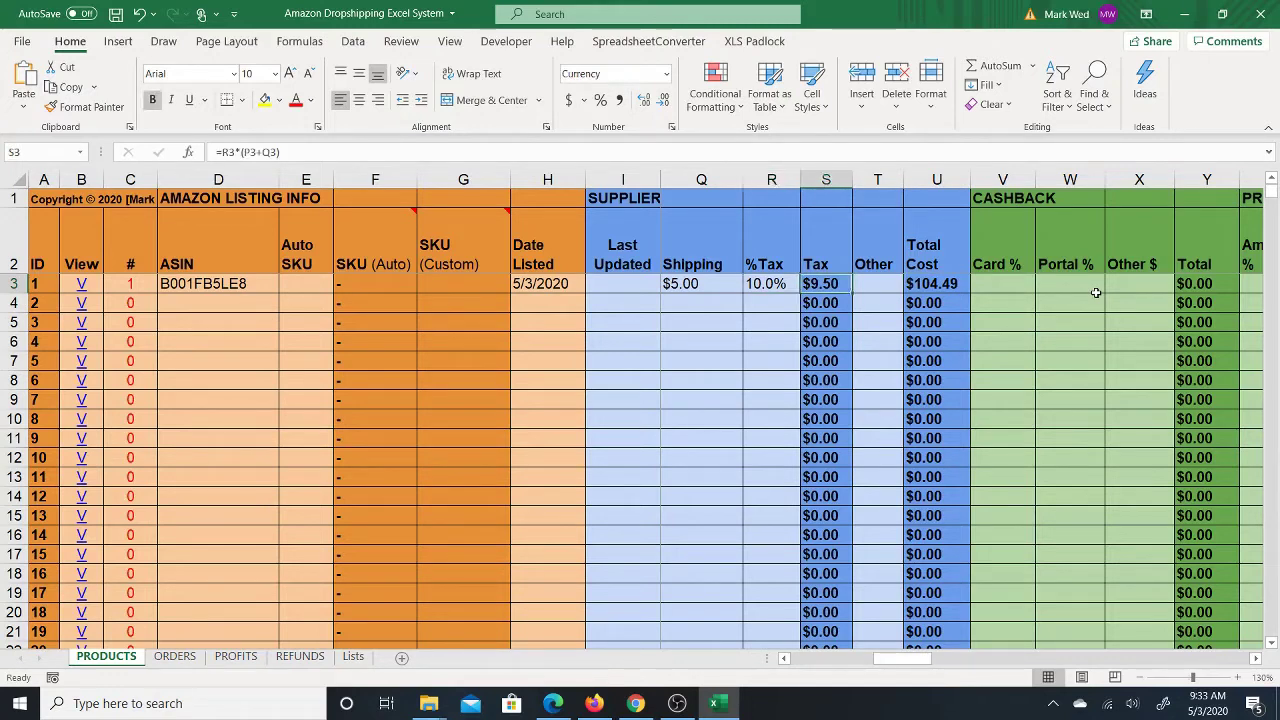
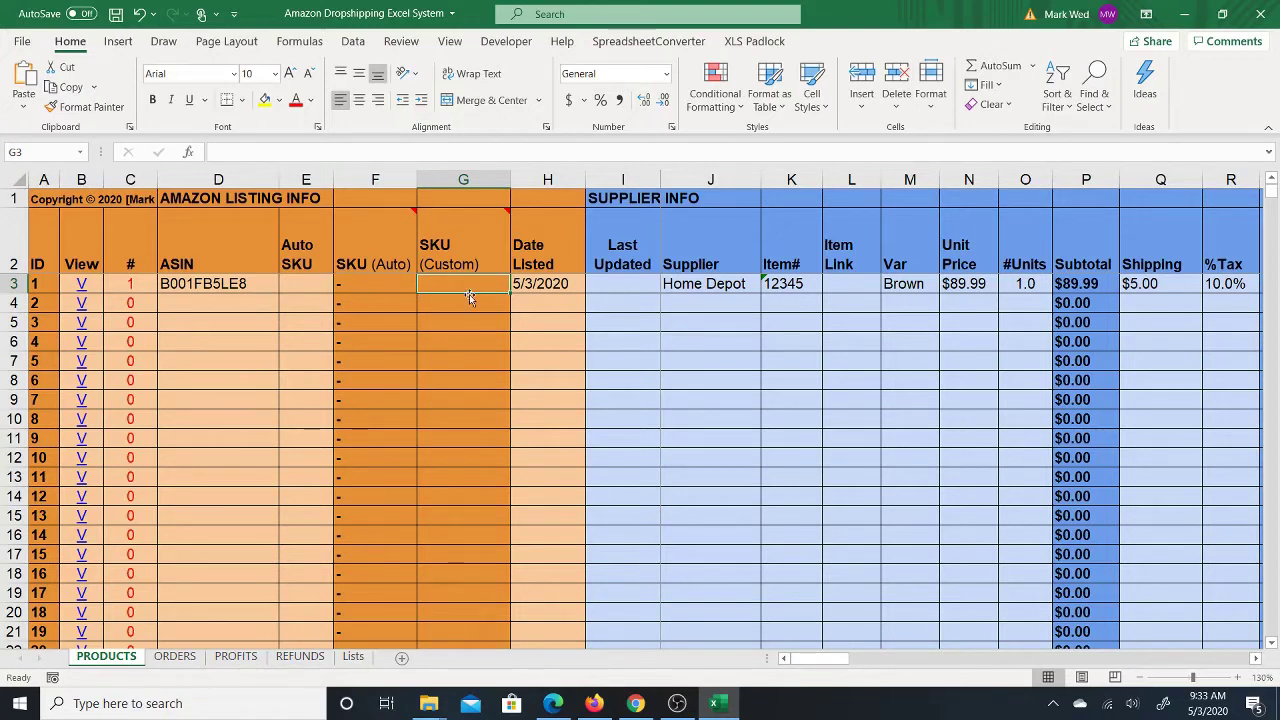
Set Auto SKU to YES for product 1 in E3 and check the generated SKU
click(308, 285)
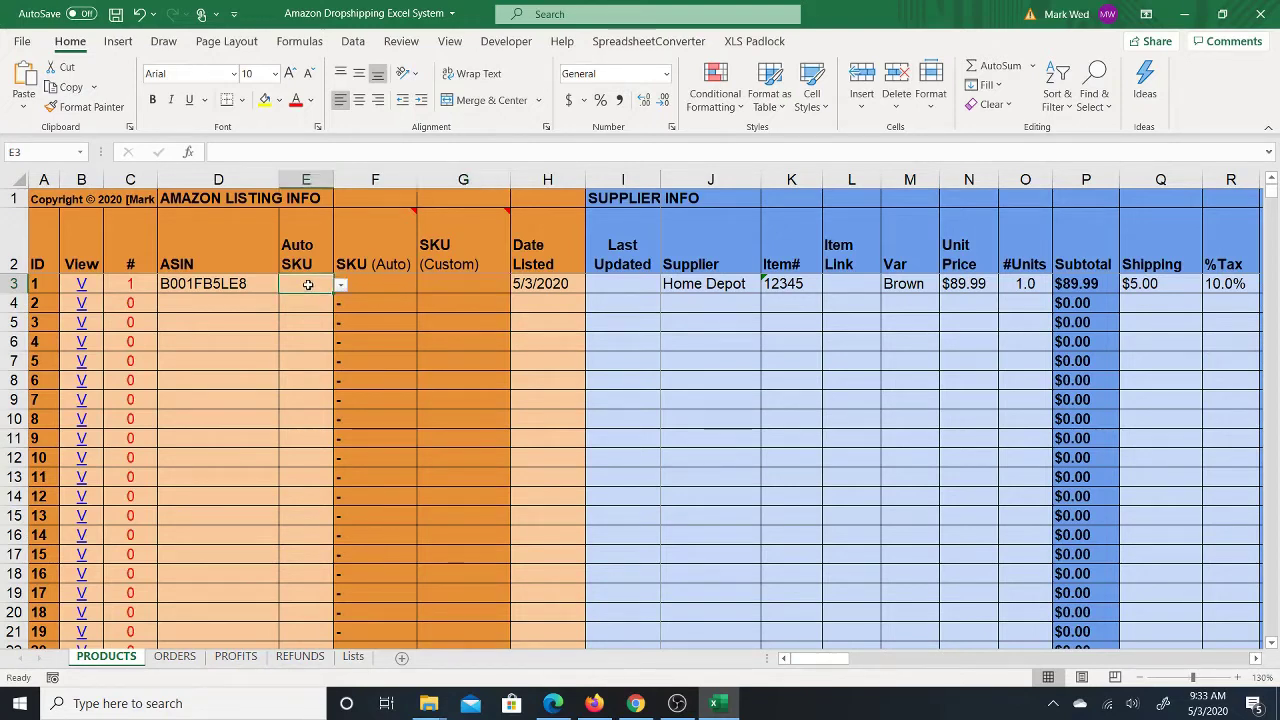
click(340, 286)
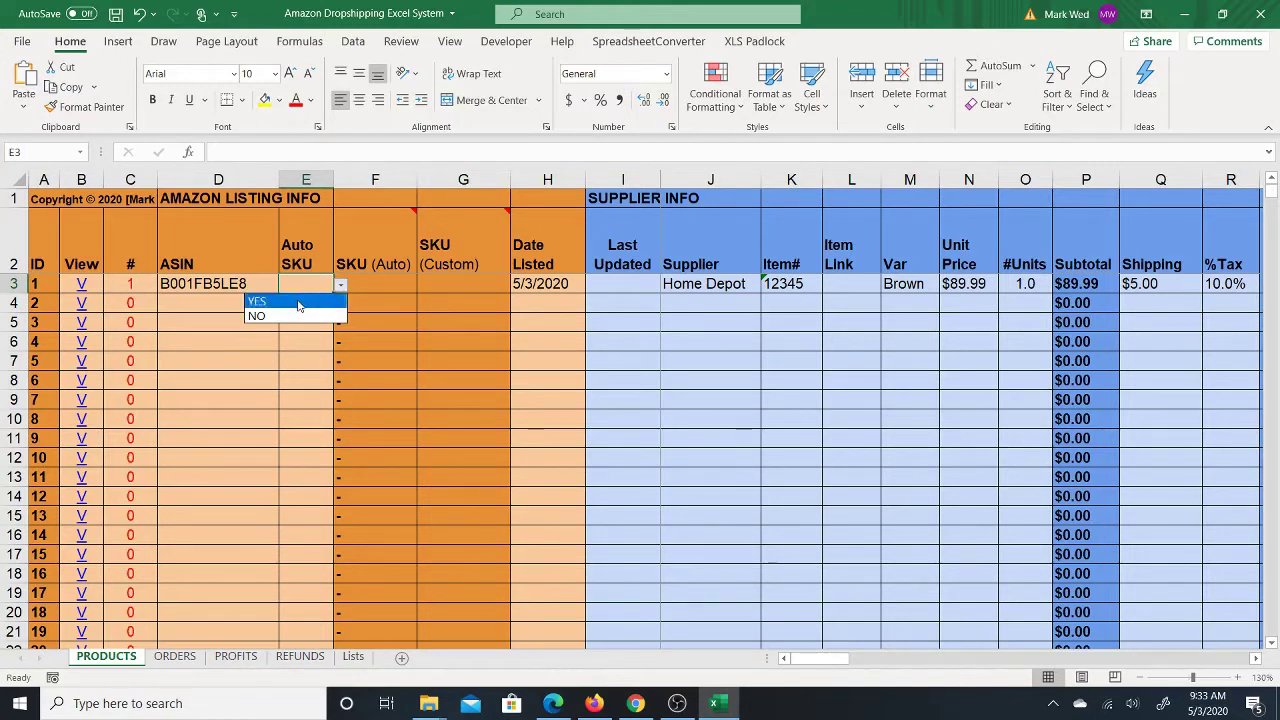
click(298, 302)
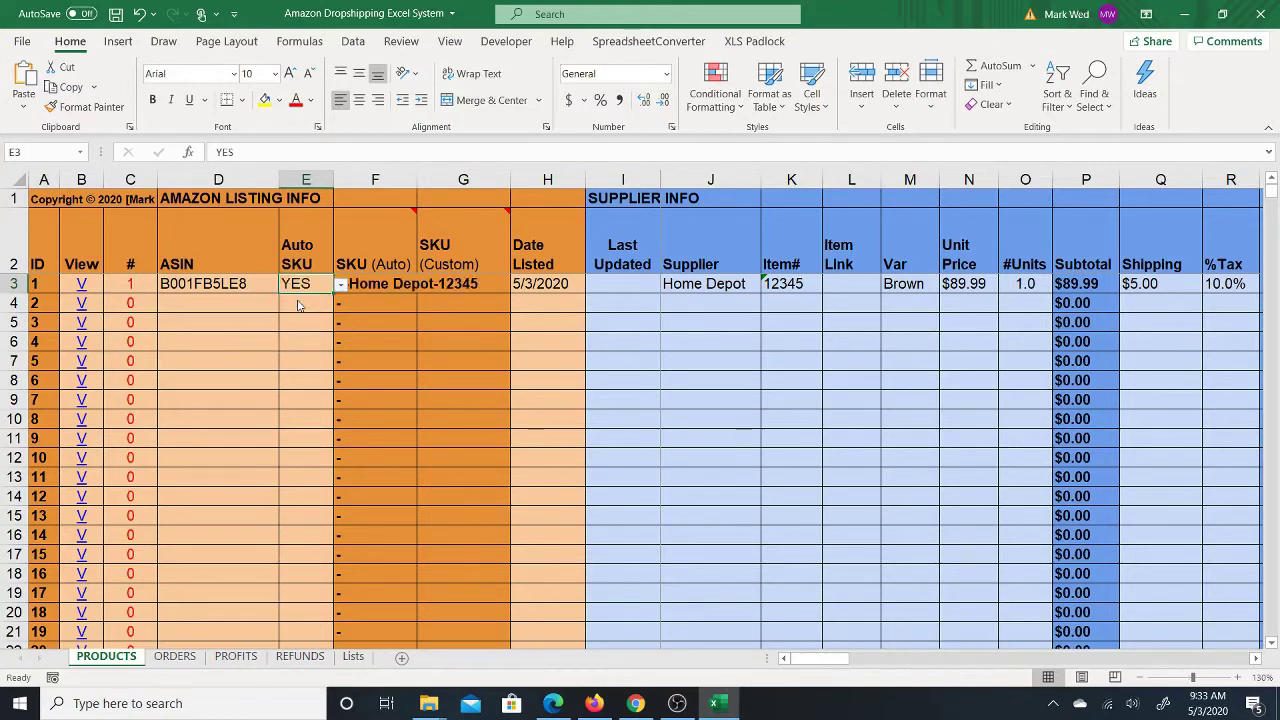
click(390, 318)
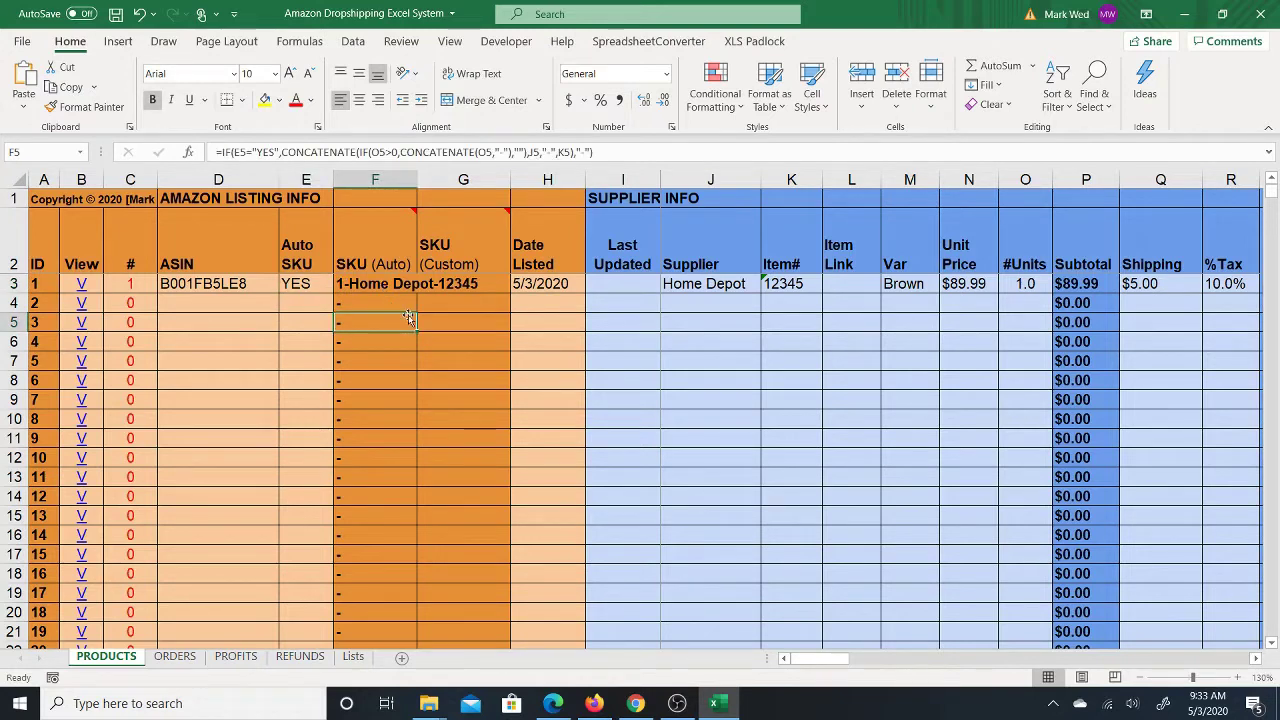
click(562, 284)
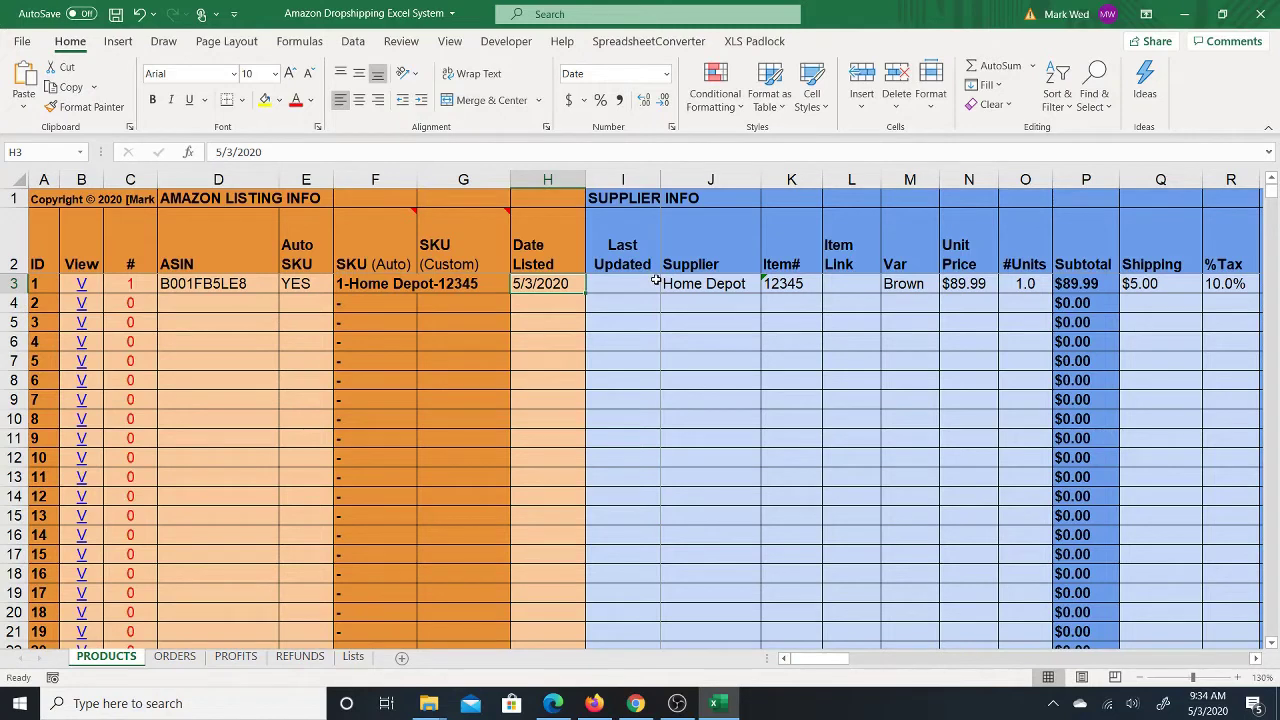
Change product 1's supplier in J3 to HomeDepot, written without a space
click(722, 284)
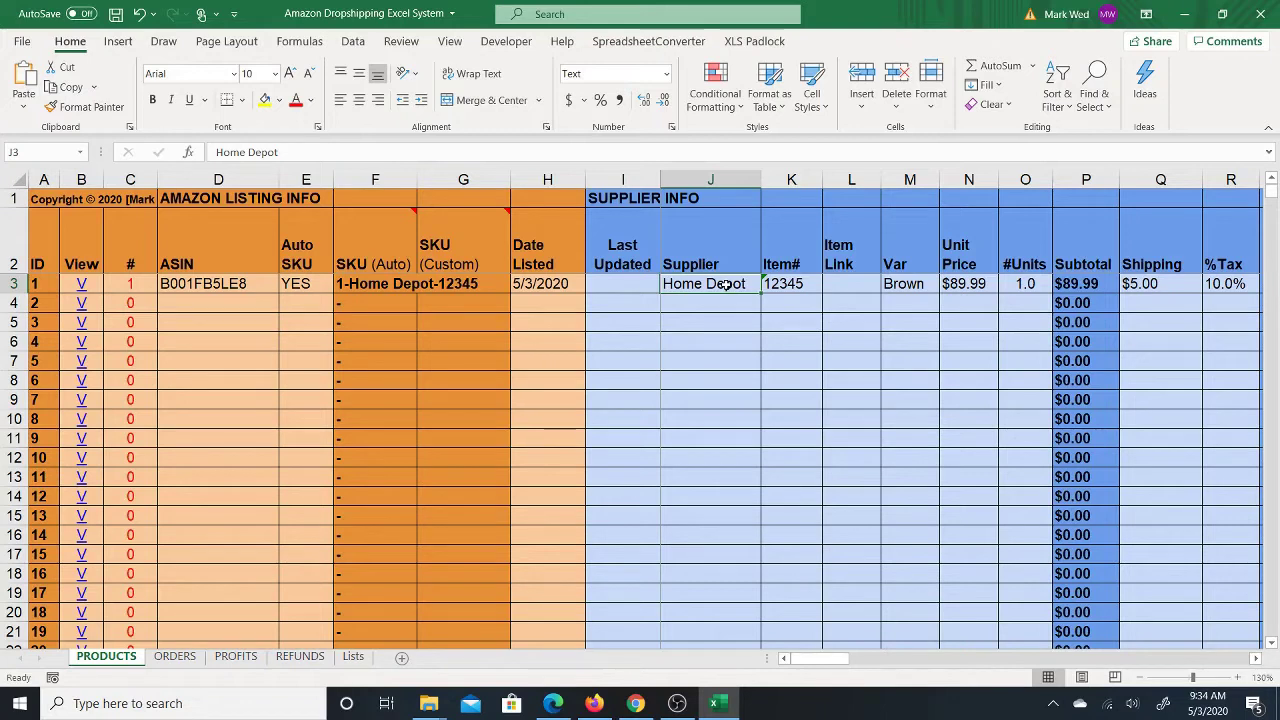
text(H)
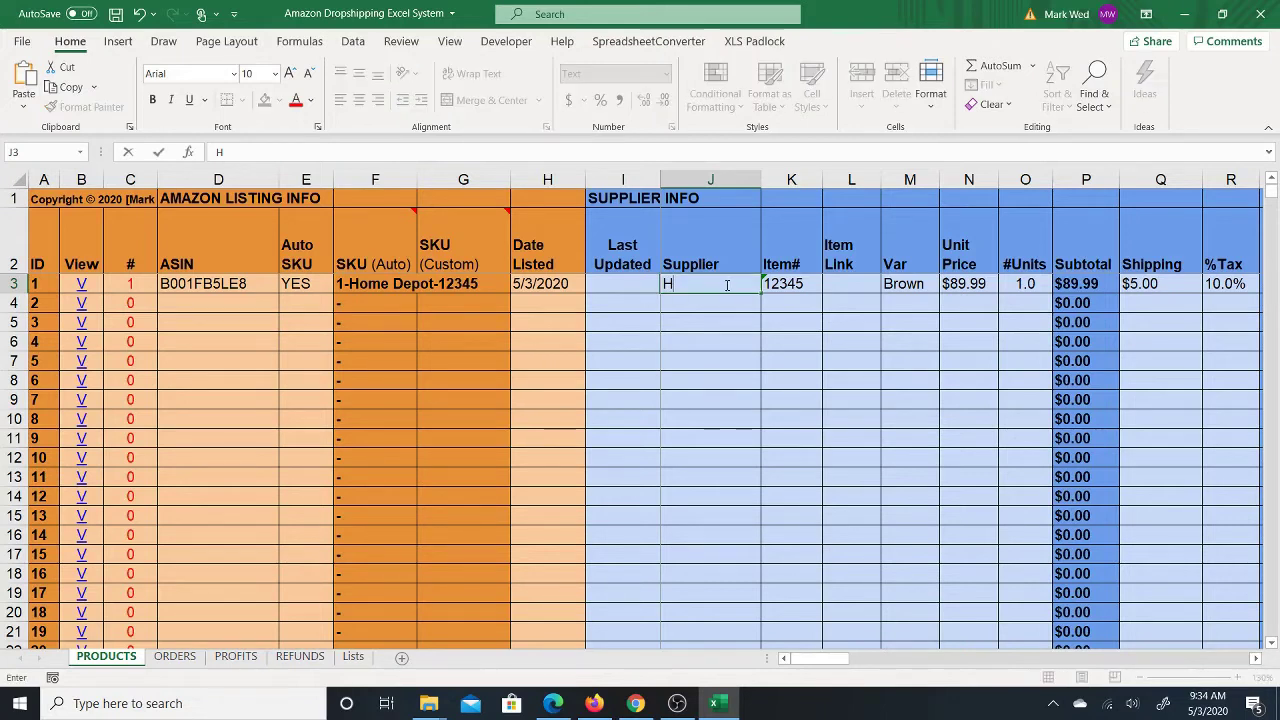
text(omeDepot)
key(Return)
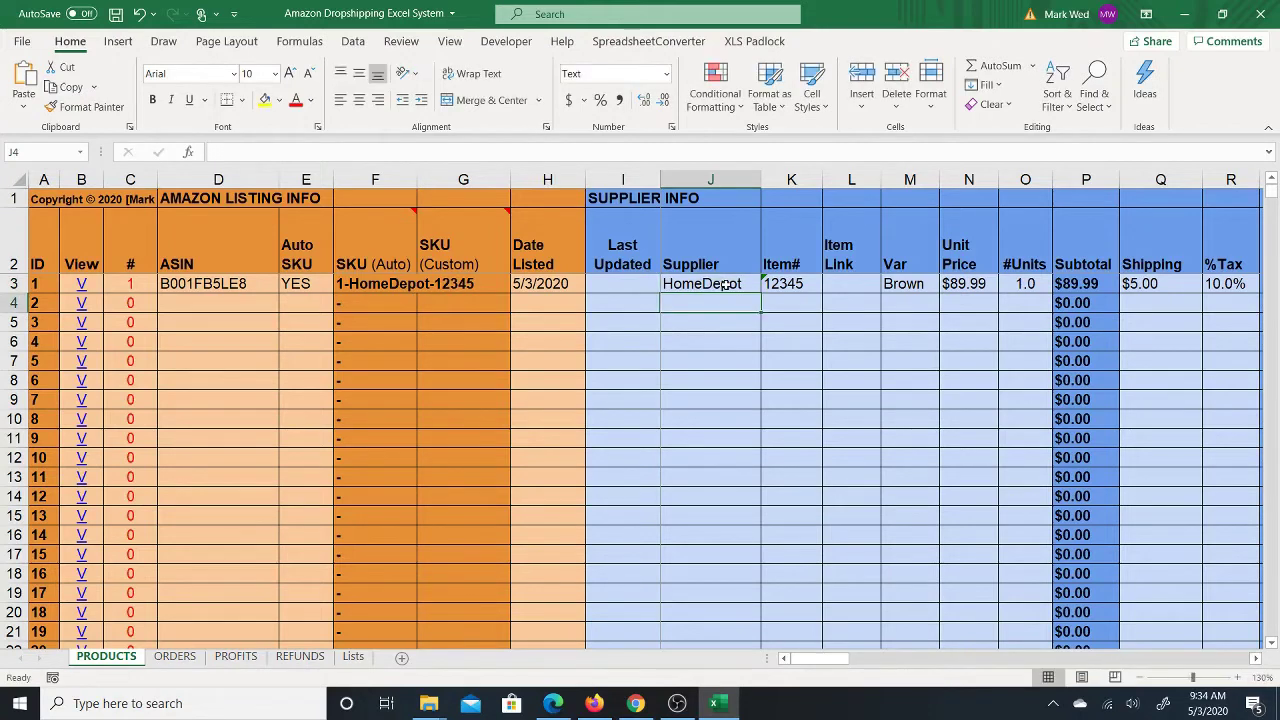
Change product 1's supplier in J3 to the abbreviation HomDep
click(725, 285)
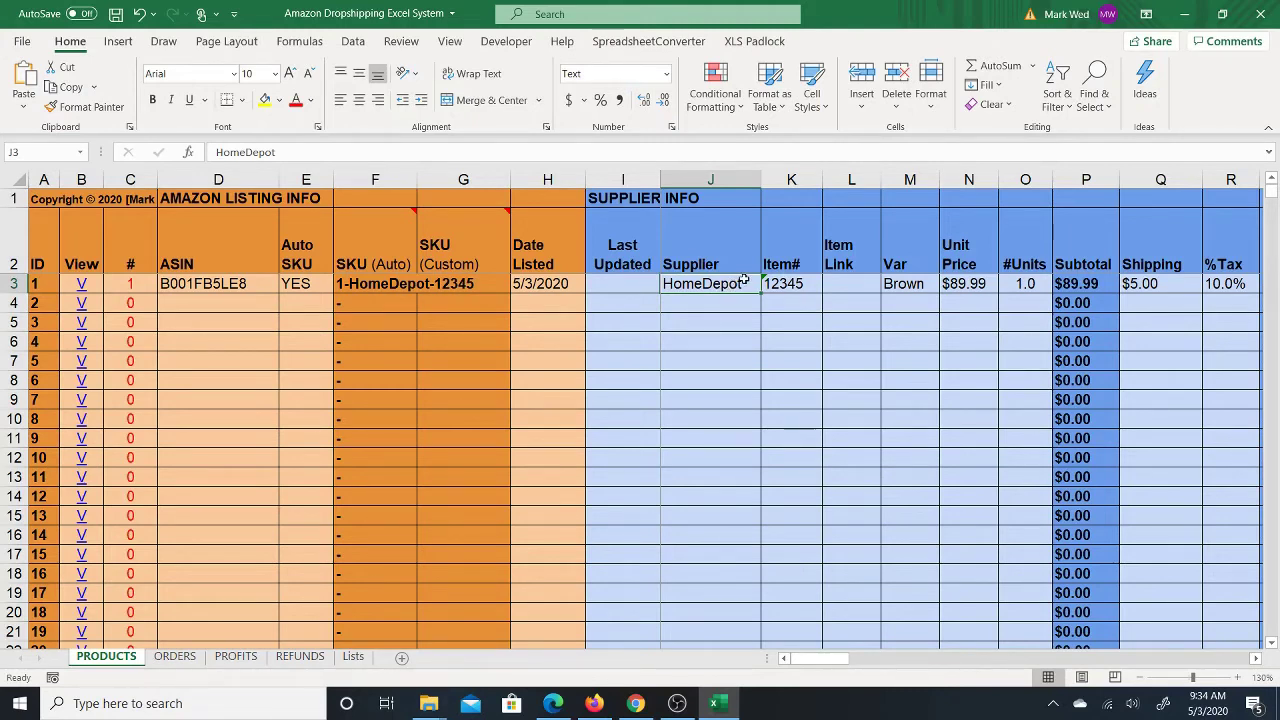
text(HomD)
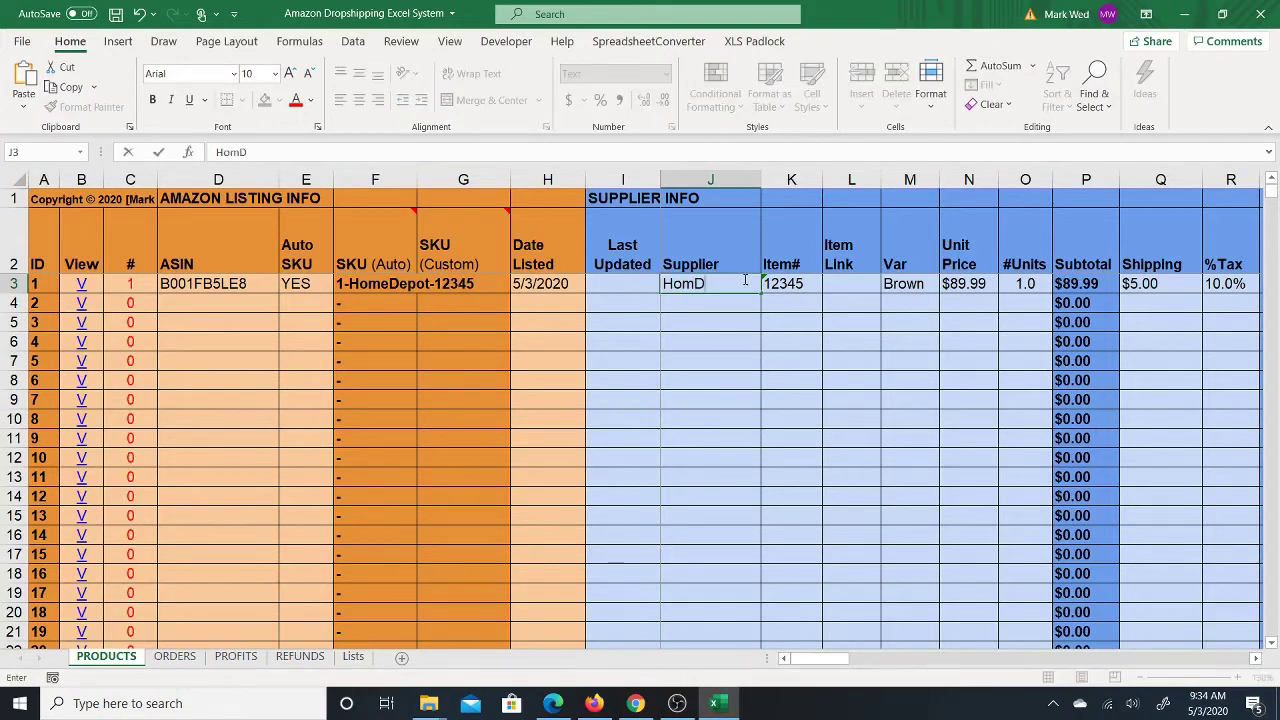
text(ep)
key(Return)
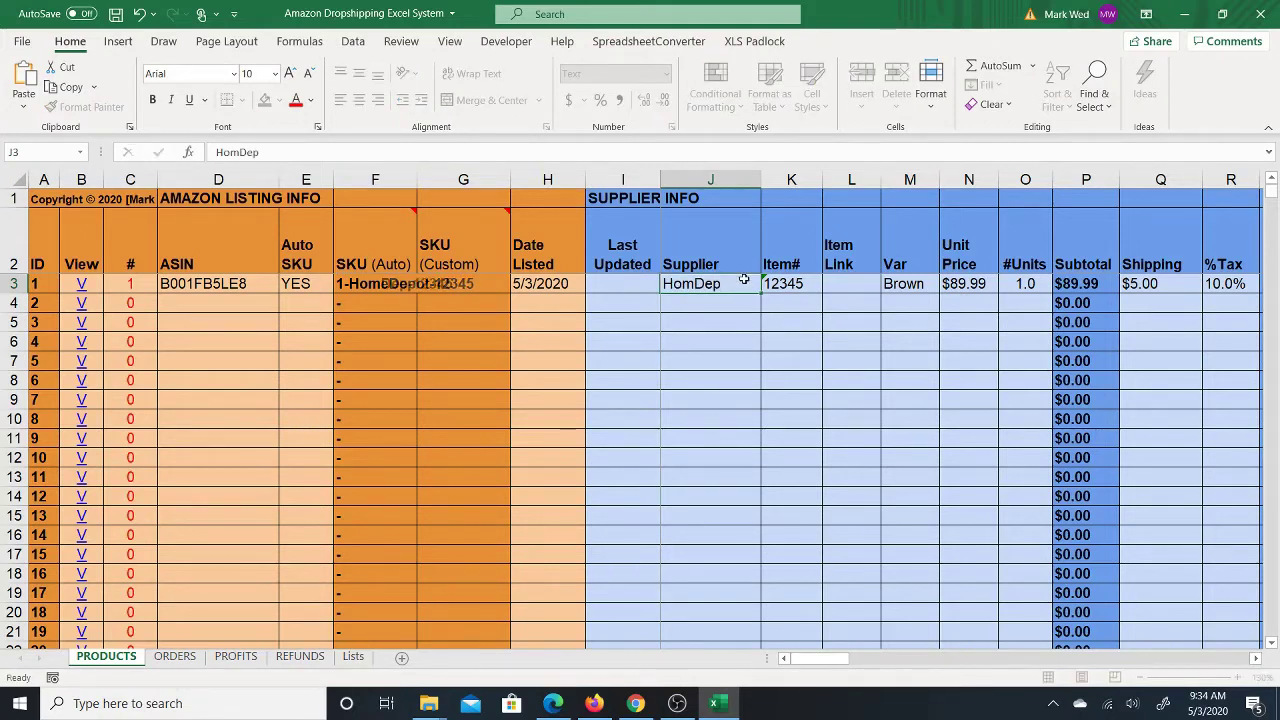
click(720, 284)
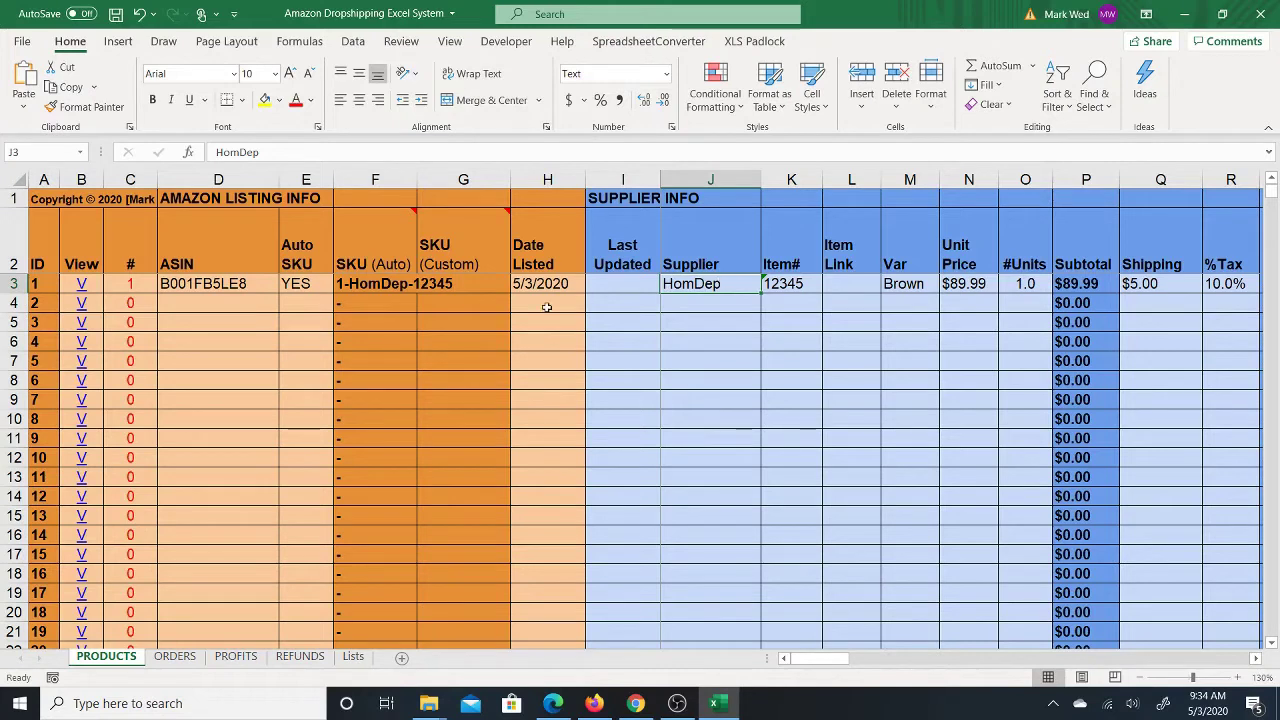
Set product 1's Auto SKU in E3 to NO and select its custom SKU cell
click(310, 285)
click(340, 287)
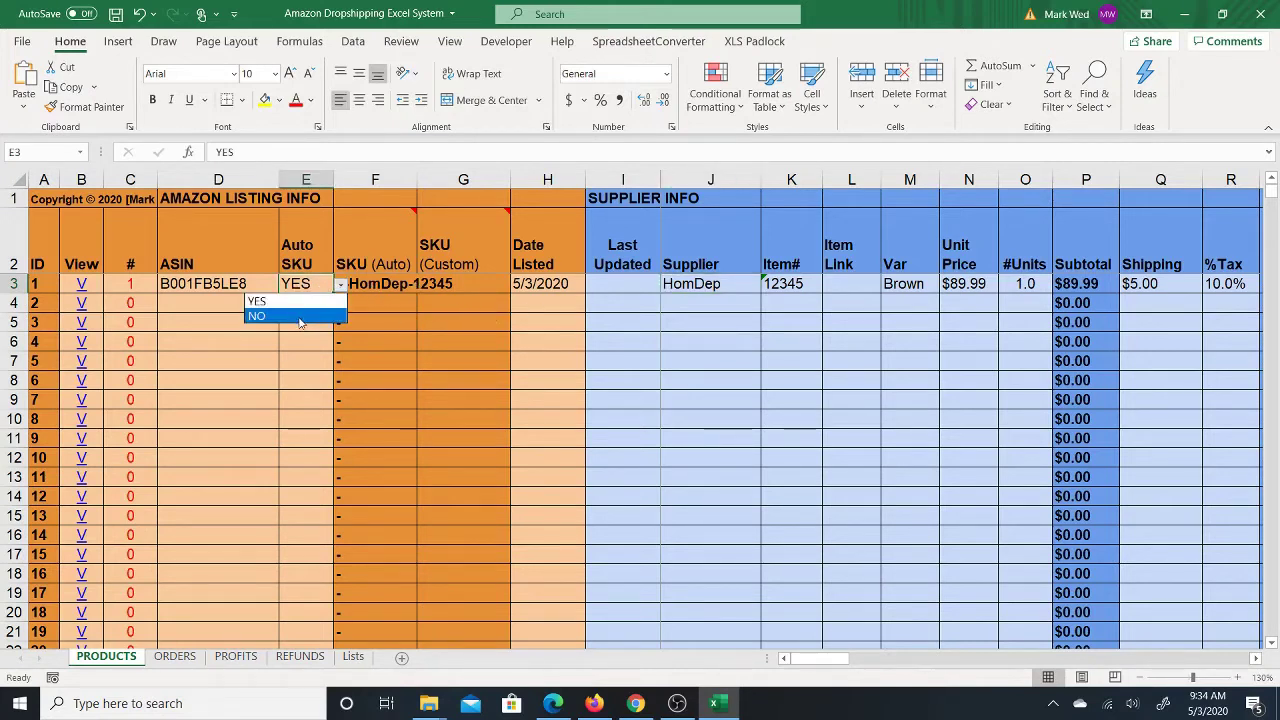
click(296, 315)
click(294, 305)
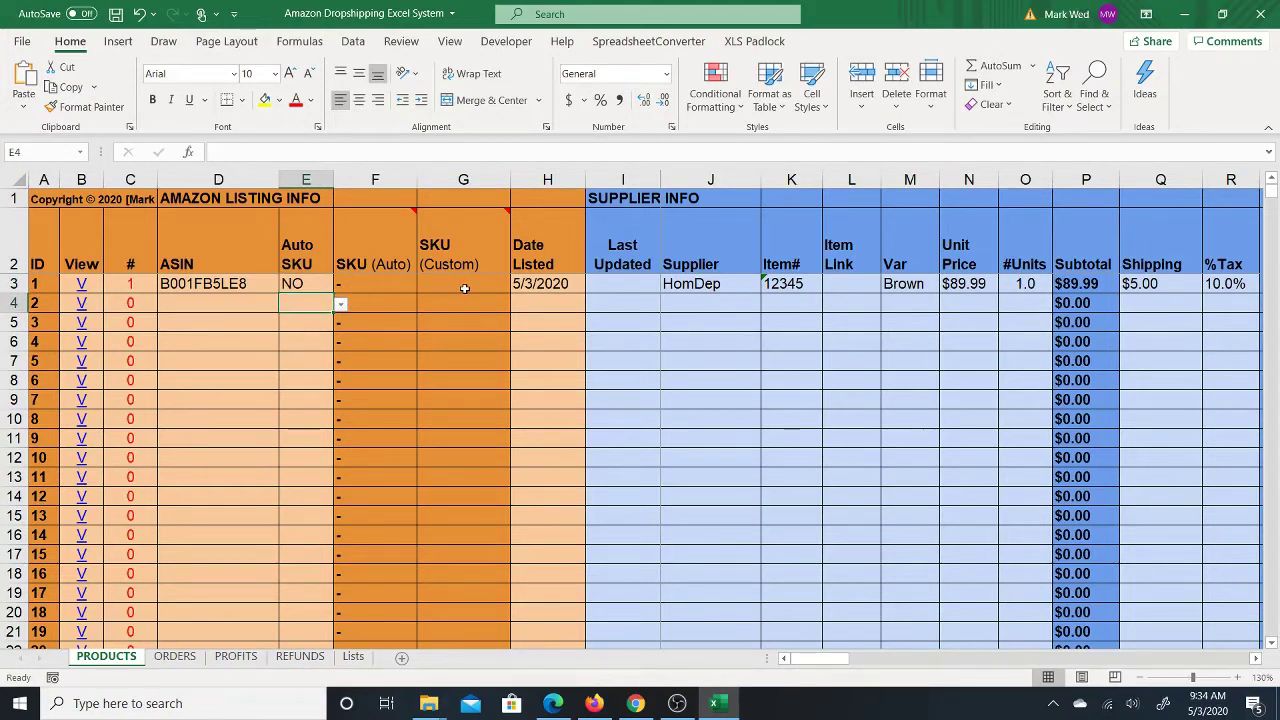
click(307, 285)
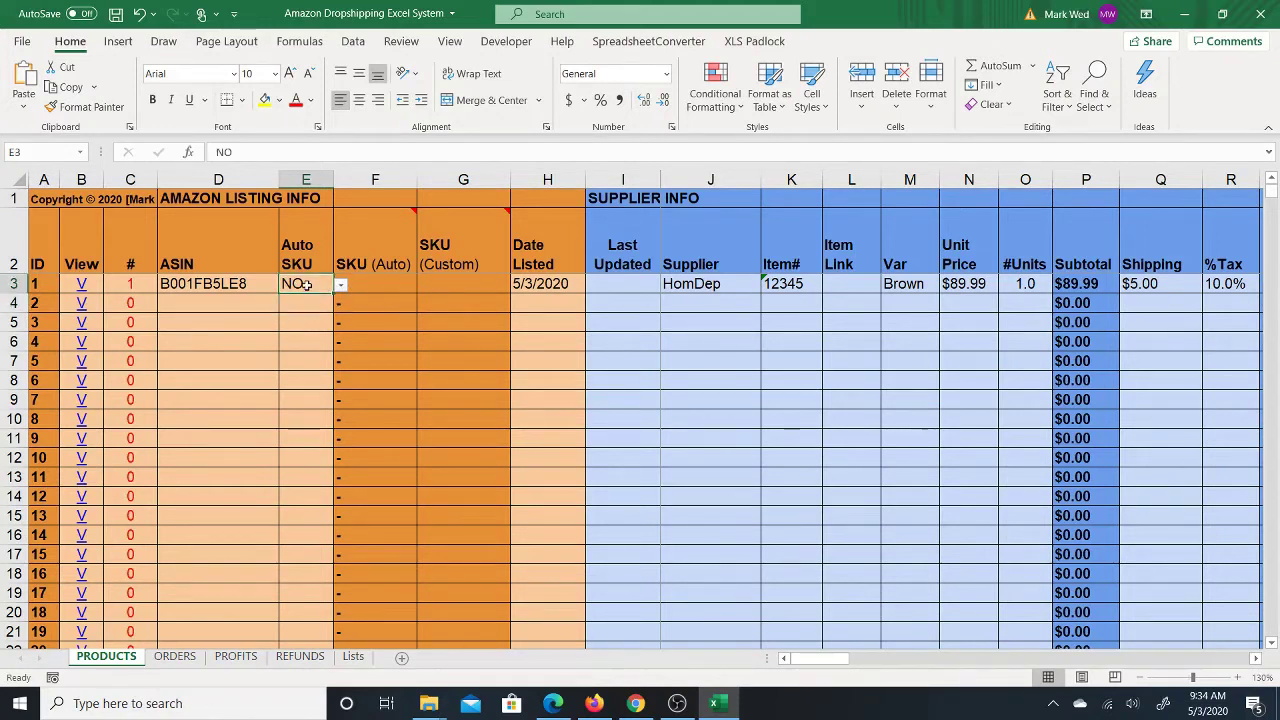
click(460, 288)
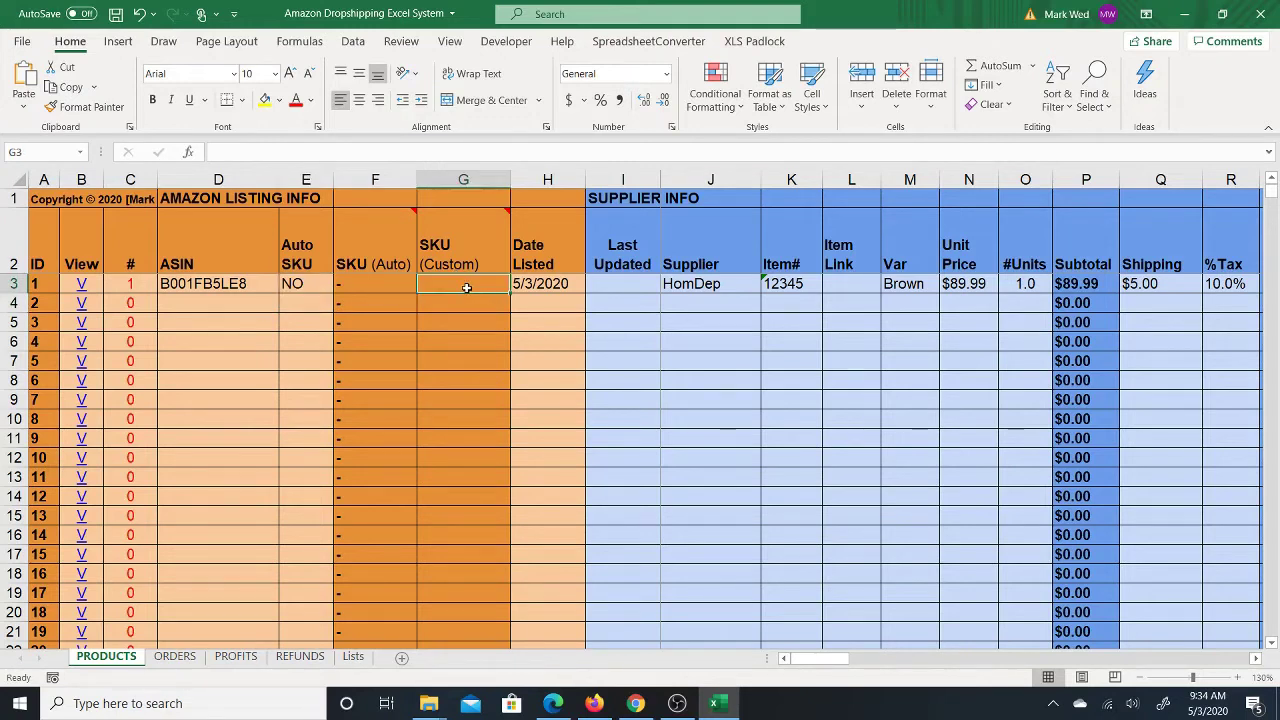
Switch product 1's Auto SKU in E3 back to YES
click(302, 286)
click(340, 285)
click(298, 303)
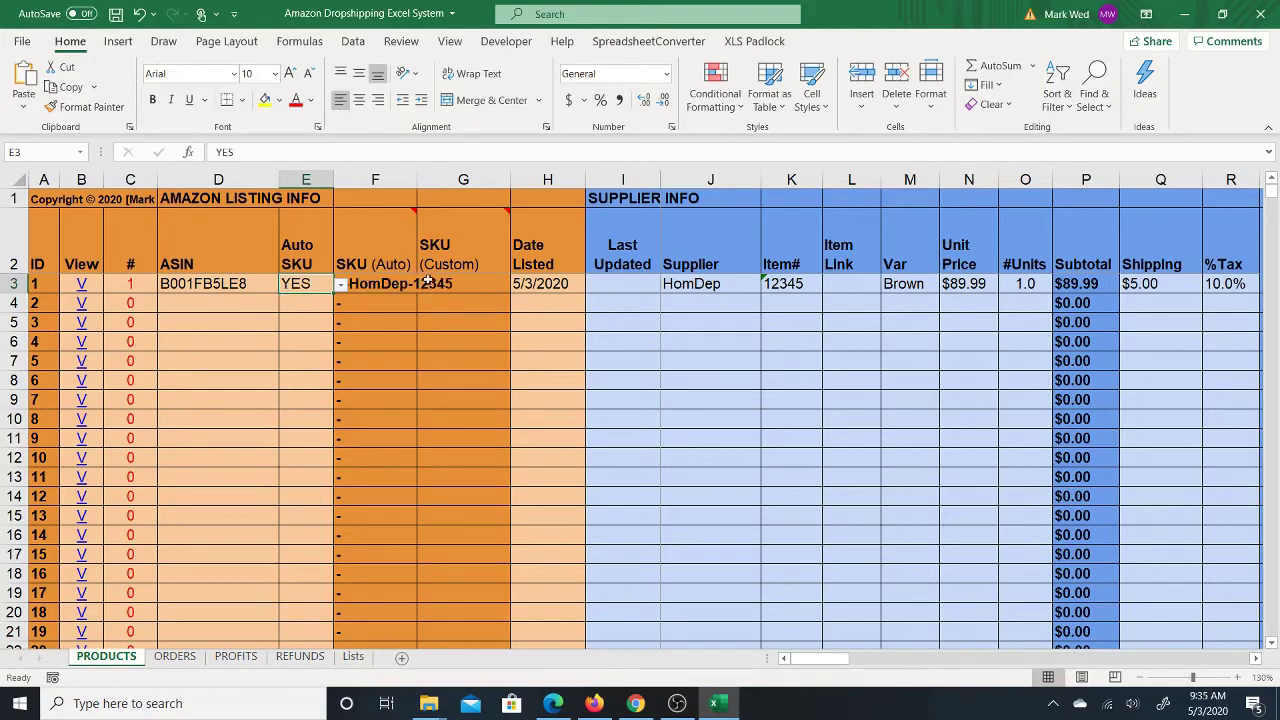
Review product 1's supplier cells in row 3, from Last Updated through Shipping
click(635, 289)
key(Left)
key(Right)
key(Right)
key(Right)
key(Right)
key(Right)
key(Right)
key(Right)
key(Left)
key(Left)
key(Left)
key(Left)
key(Right)
key(Right)
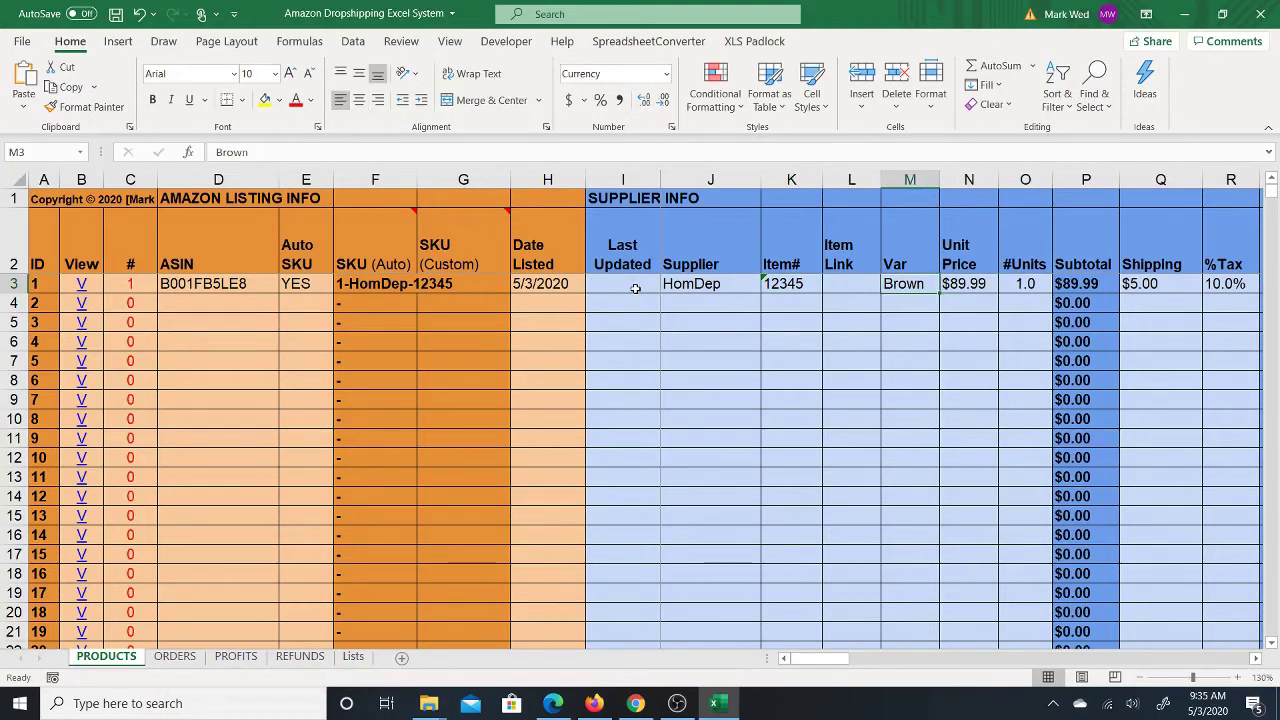
key(Right)
key(Right)
key(Right)
key(Right)
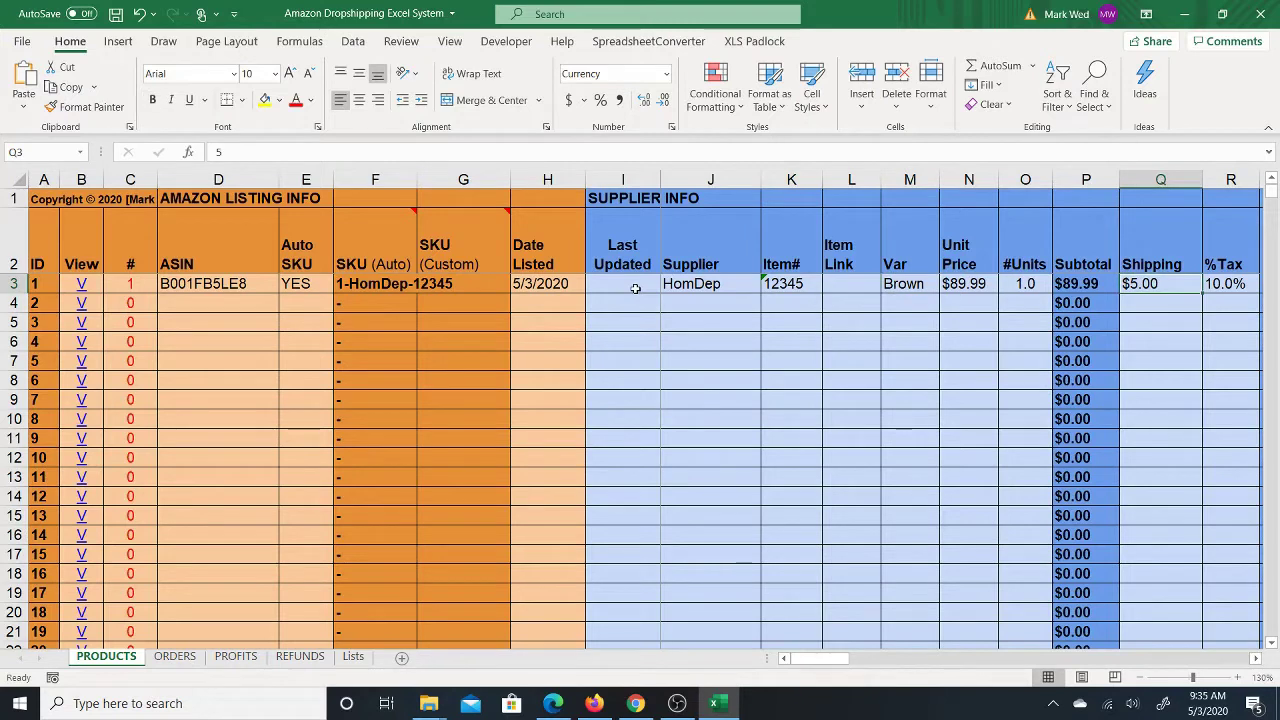
Go over product 1's supplier cost cells again, from Item Link through the Other cost cell
key(Left)
key(Left)
key(Left)
key(Left)
key(Left)
key(Right)
key(Right)
key(Right)
key(Right)
key(Right)
key(Right)
key(Right)
key(Right)
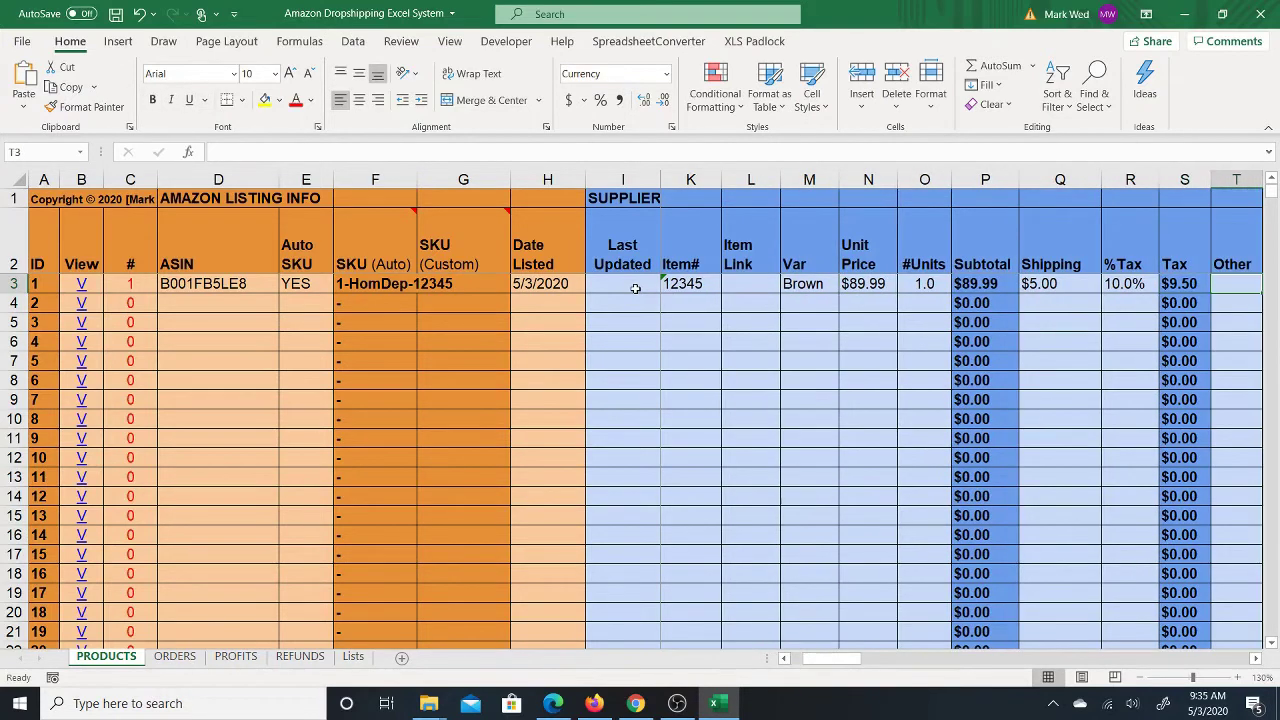
Examine product 1's Total Cost, cashback, Break-Even, Price on Amazon and Initial Profit cells
key(Right)
key(Right)
key(Right)
key(Right)
key(Right)
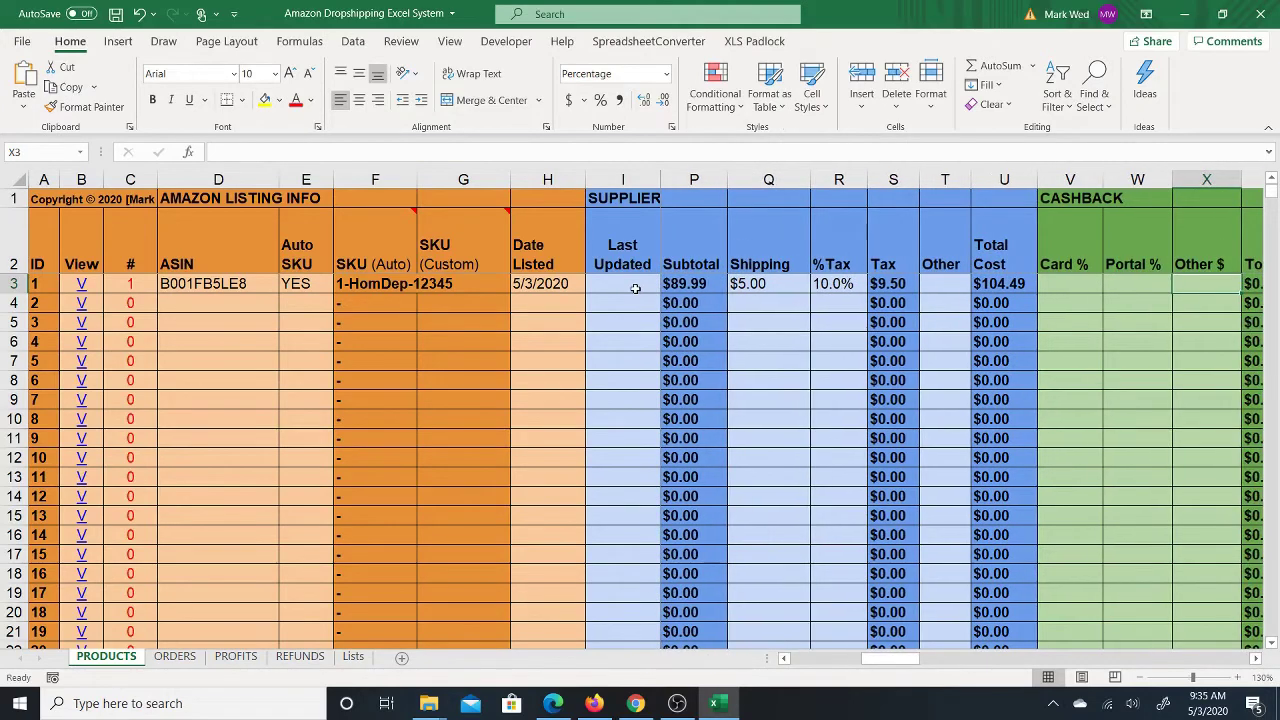
key(Right)
key(Right)
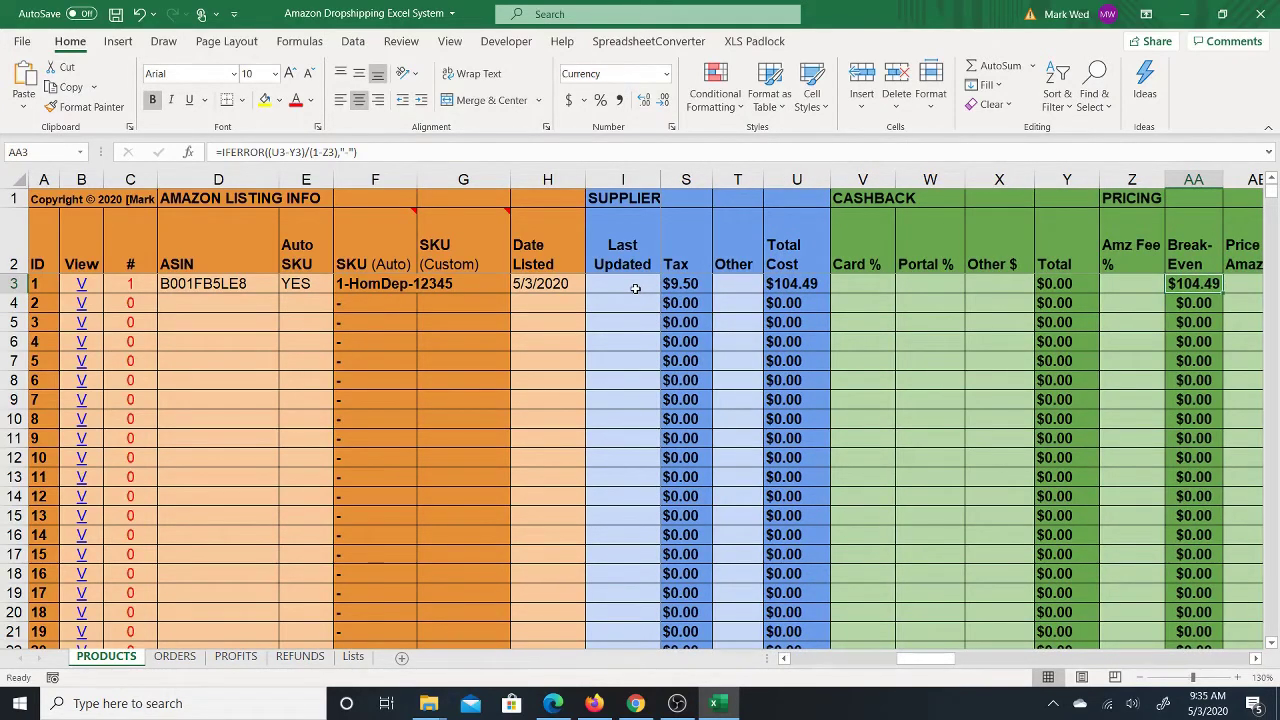
key(Right)
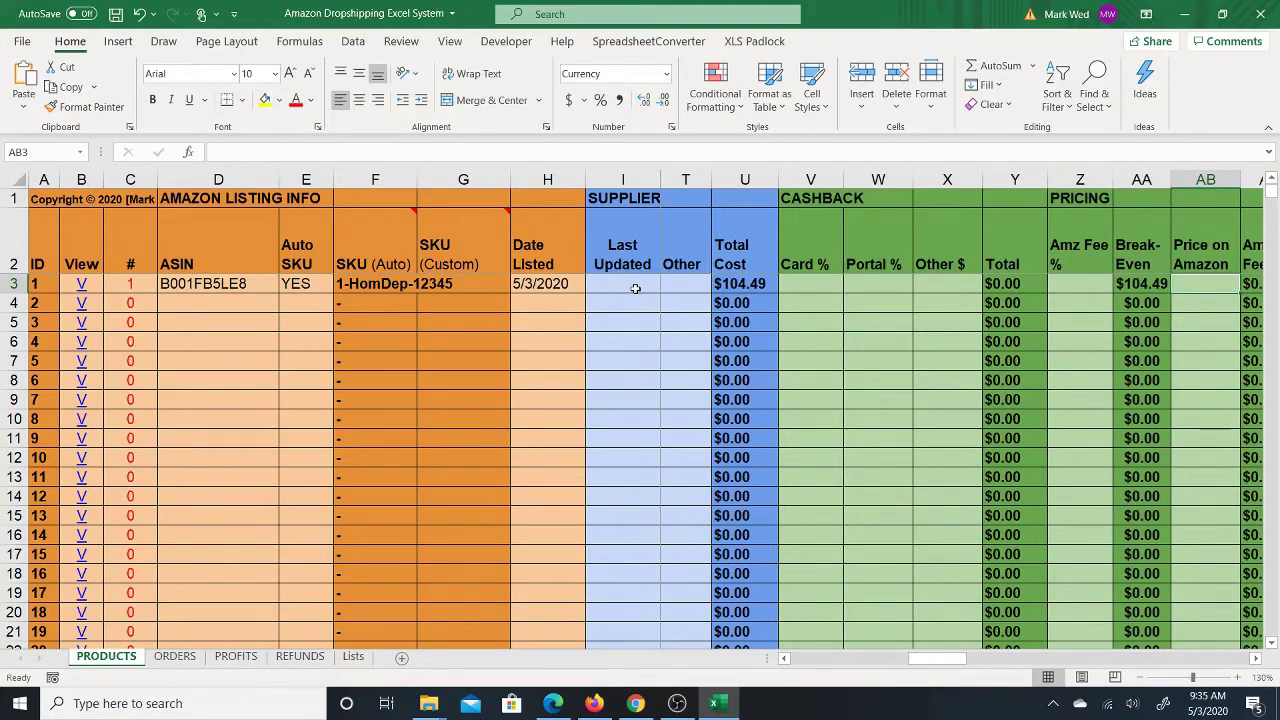
key(Right)
key(Right)
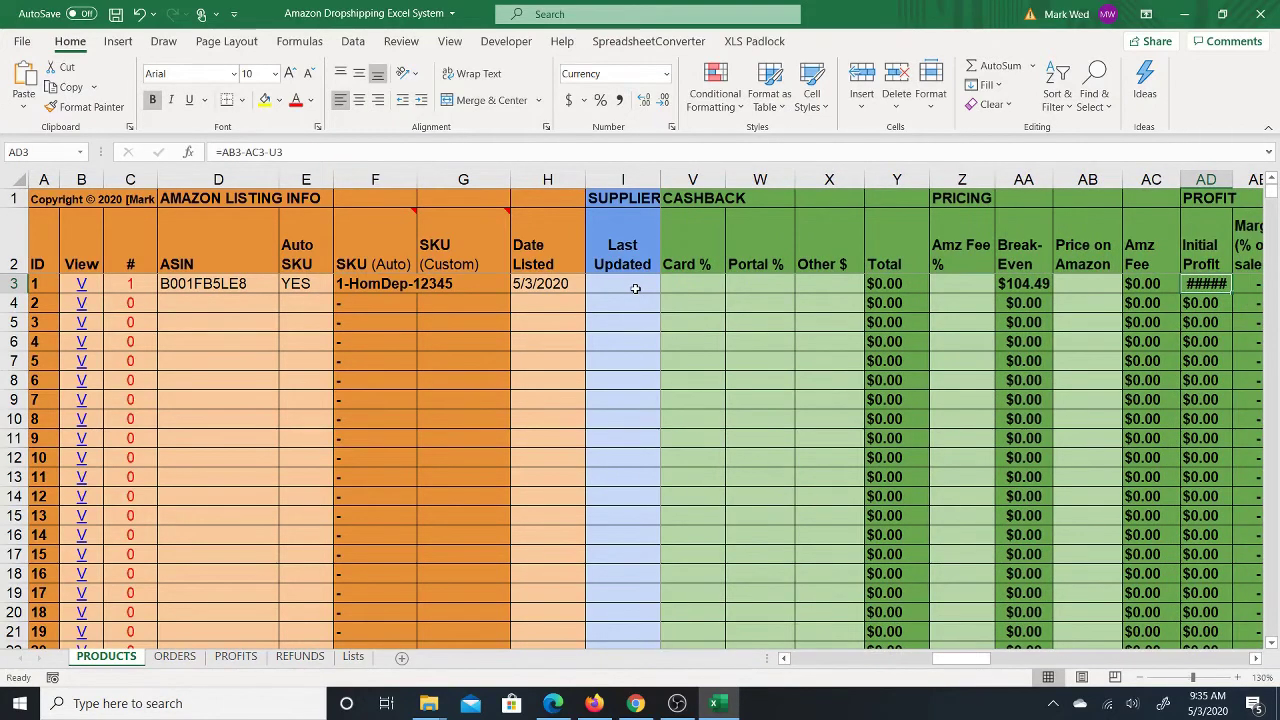
key(Left)
key(Left)
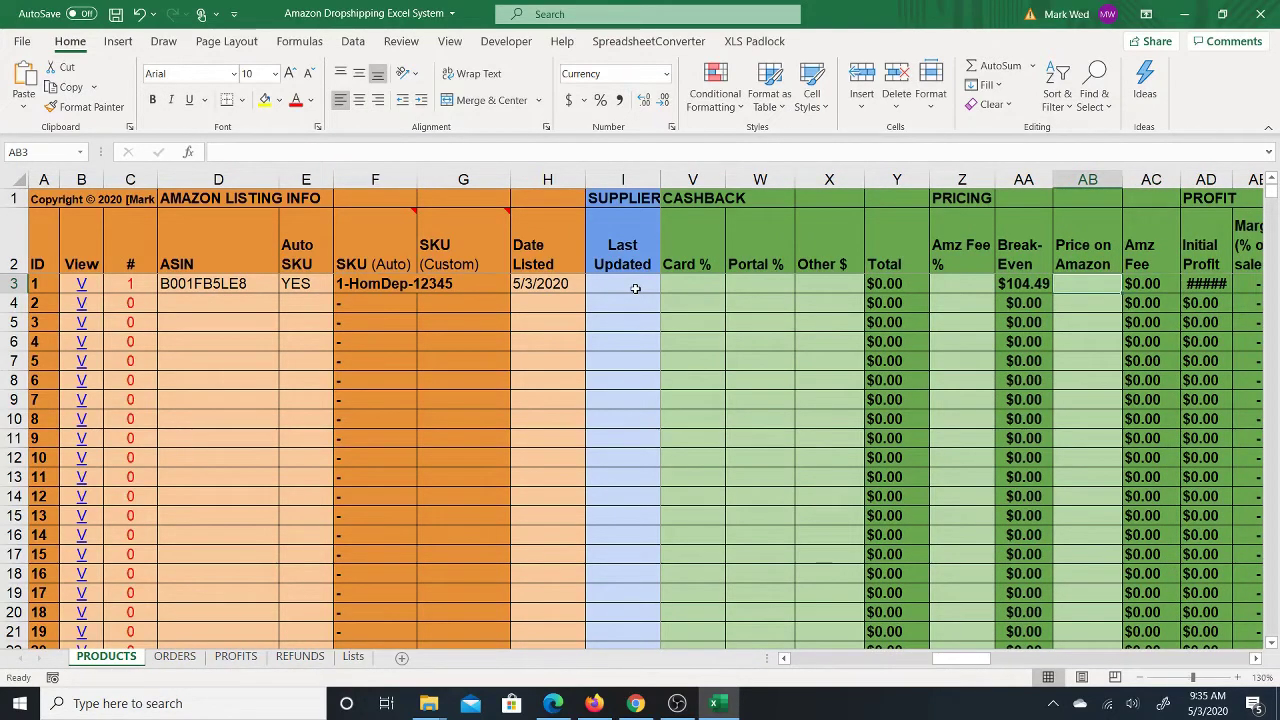
Widen the Initial Profit column AD to fit its contents
click(688, 283)
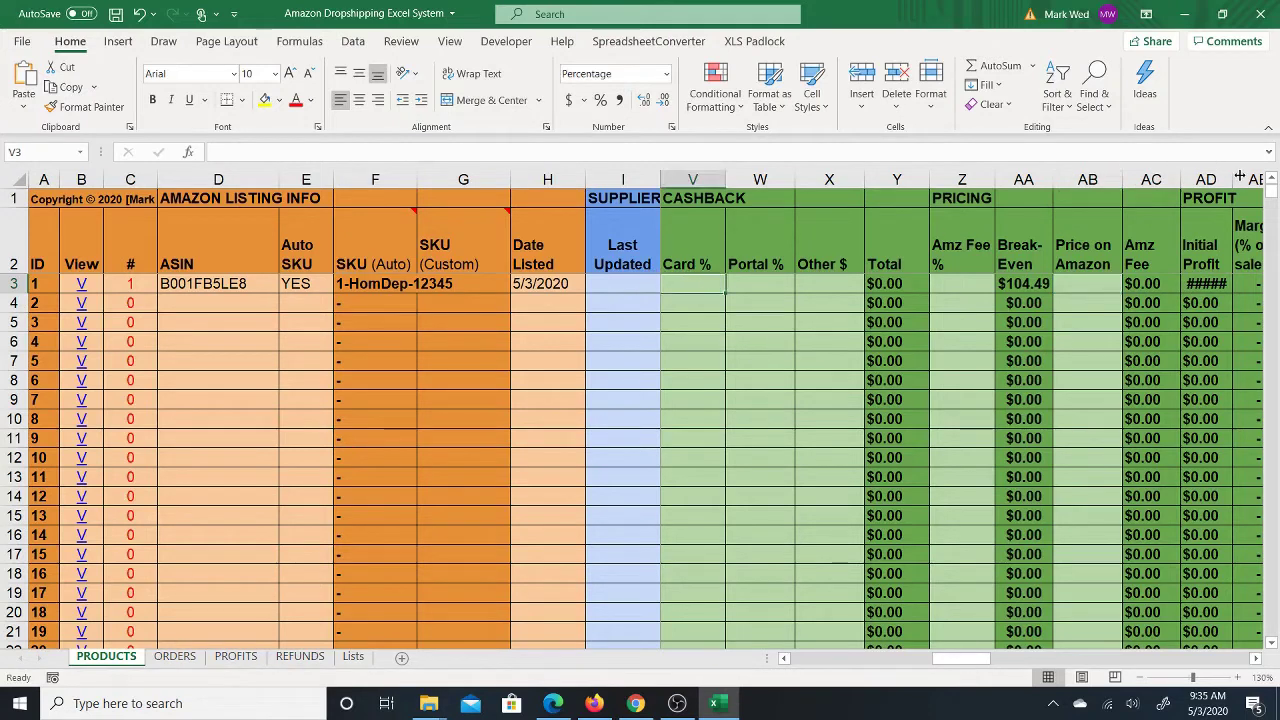
drag(1238, 177, 1244, 177)
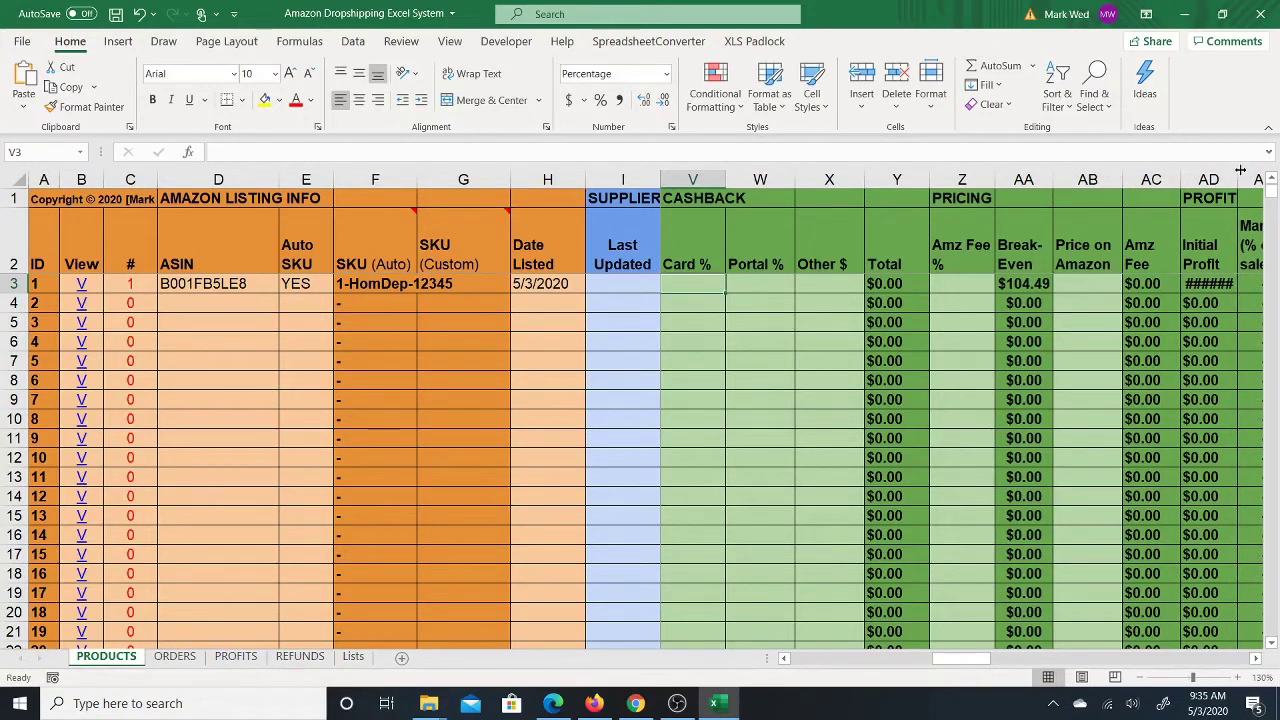
double_click(1240, 171)
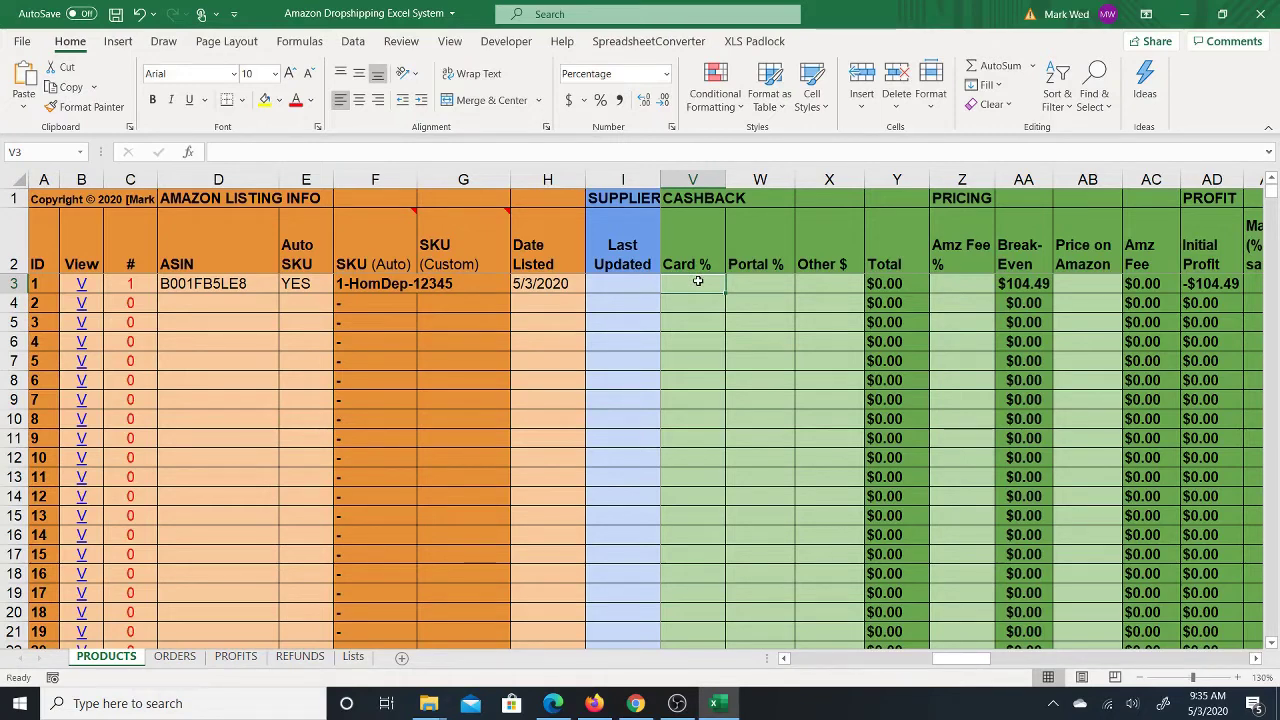
Enter 5% as product 1's card cashback rate in V3
text(5)
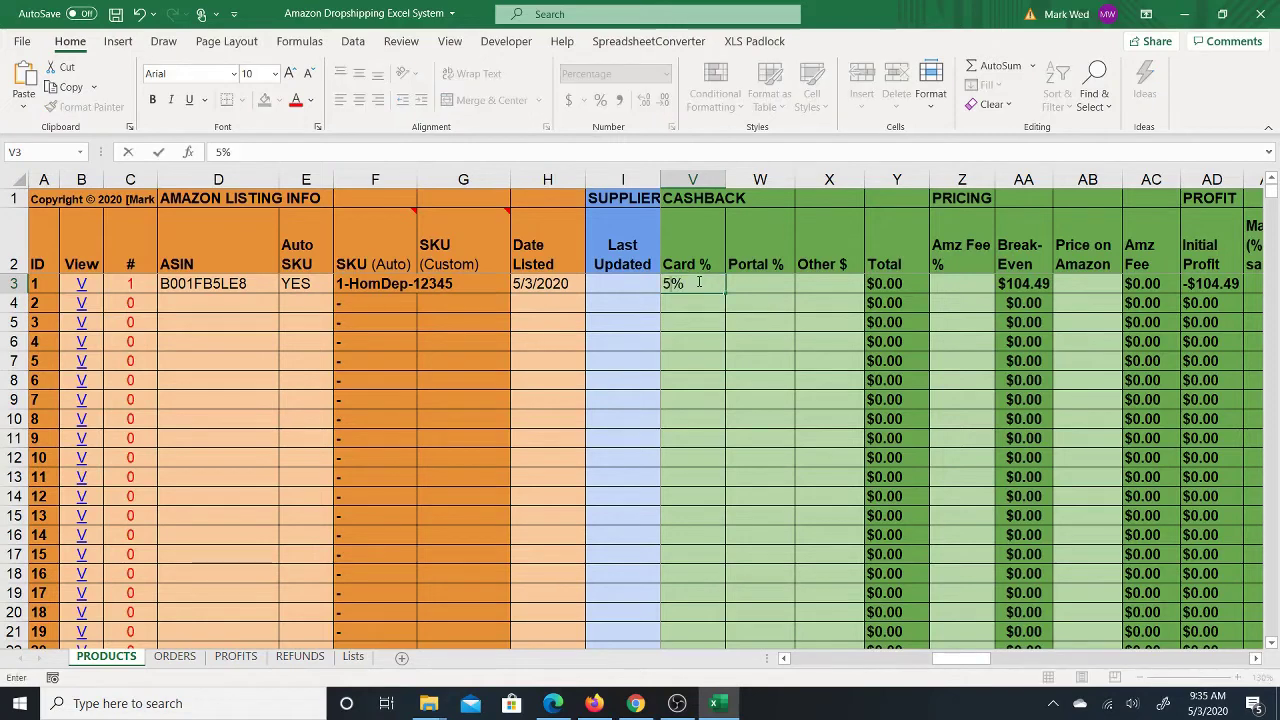
key(ctrl+Return)
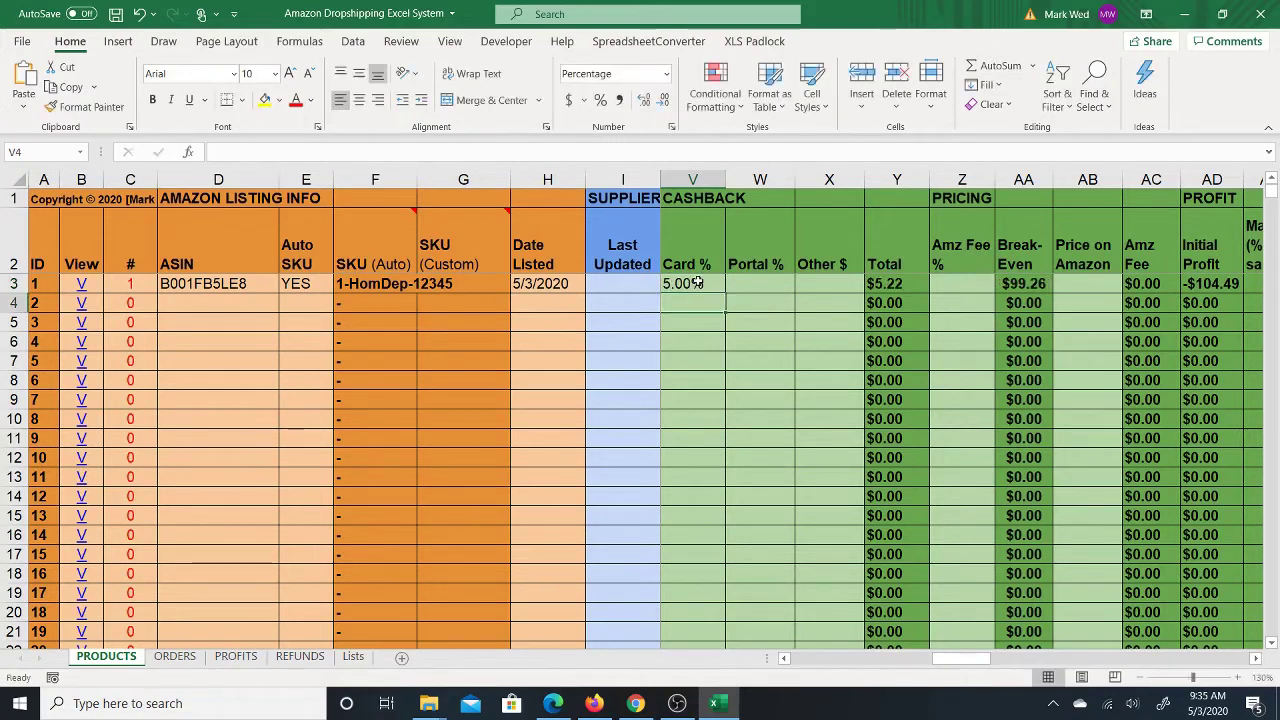
key(Tab)
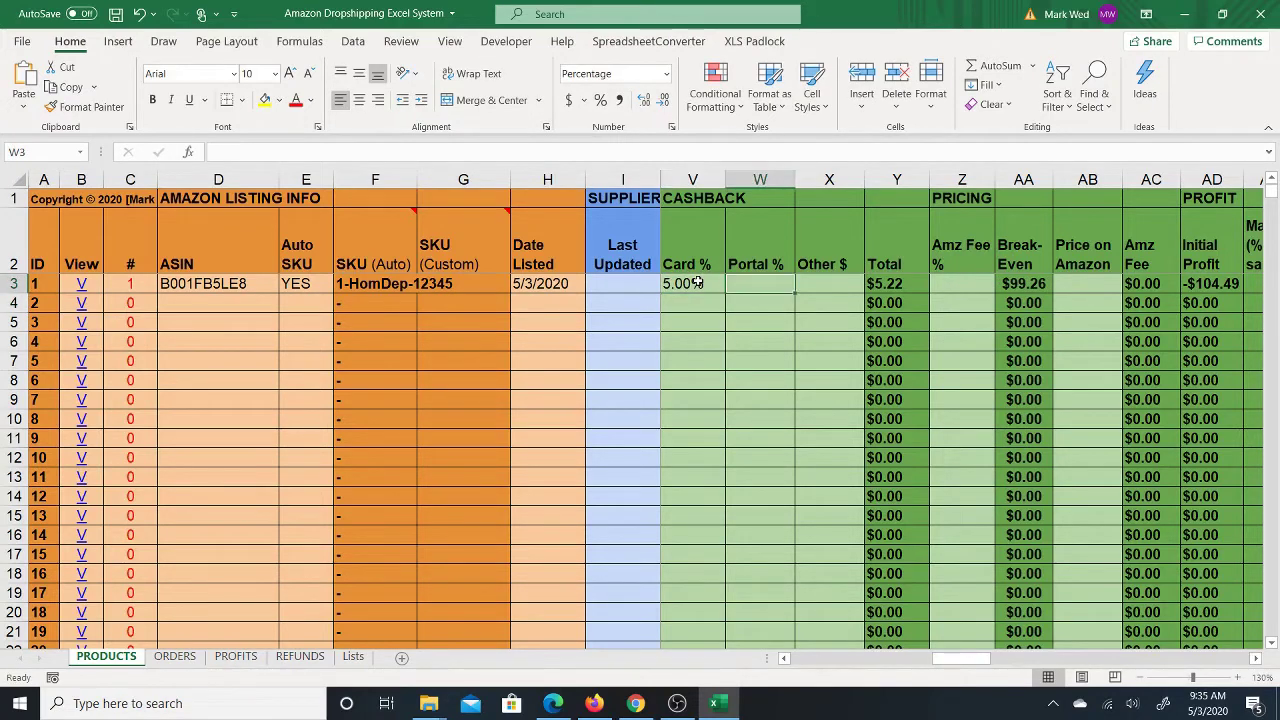
Review product 1's cashback cells and compare the card percentage with the adjoining Total Cost
key(Right)
key(Right)
key(Left)
key(Left)
key(Left)
key(Left)
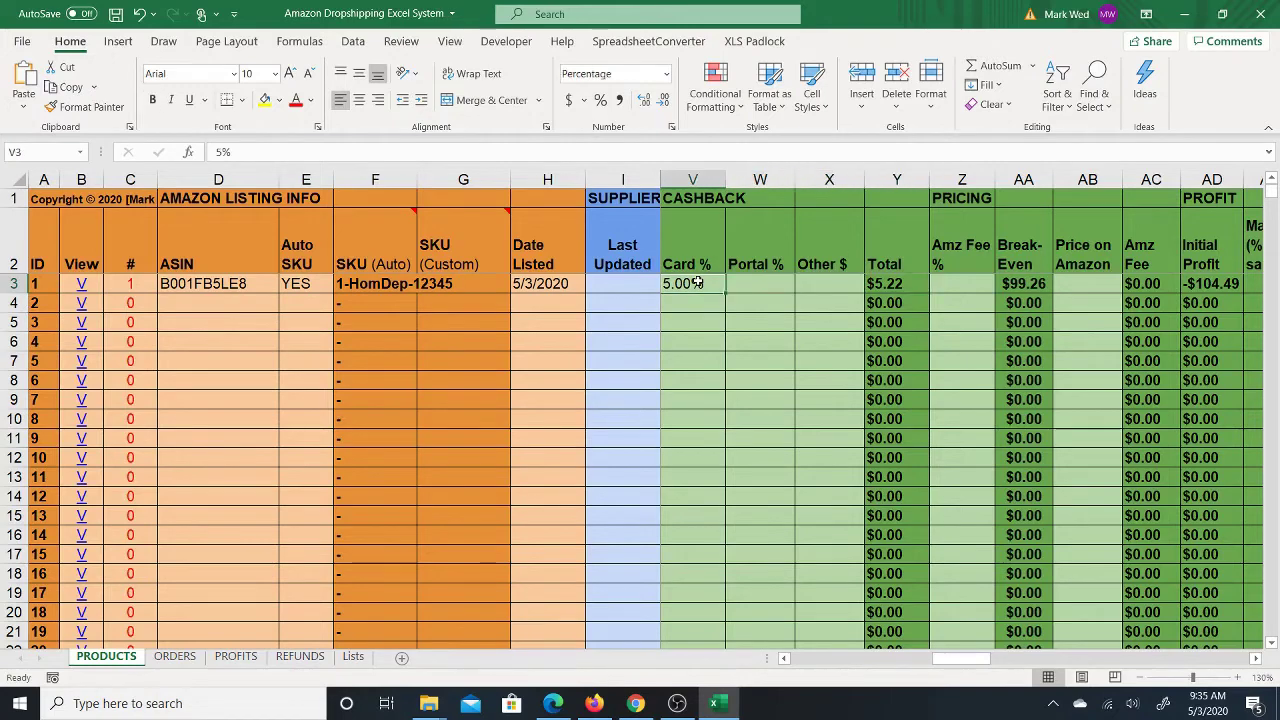
key(Right)
key(Left)
key(Right)
key(Right)
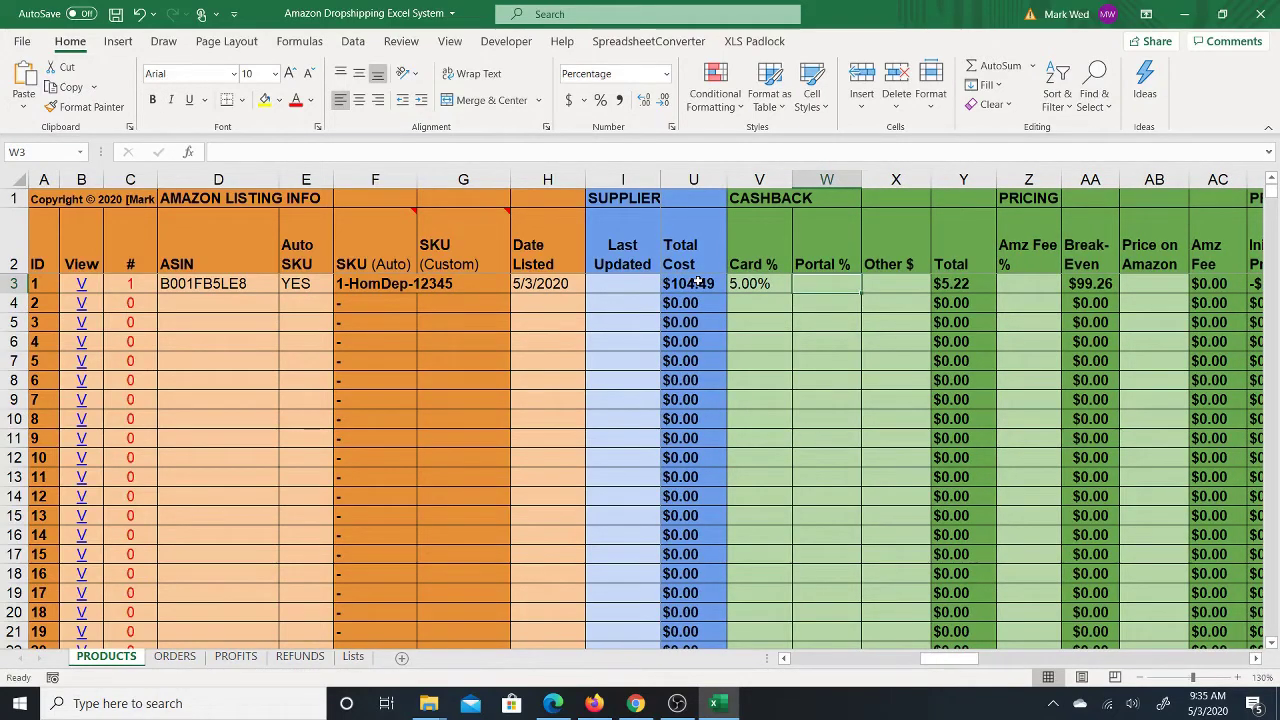
Enter 2% as product 1's portal cashback rate in W3
click(763, 286)
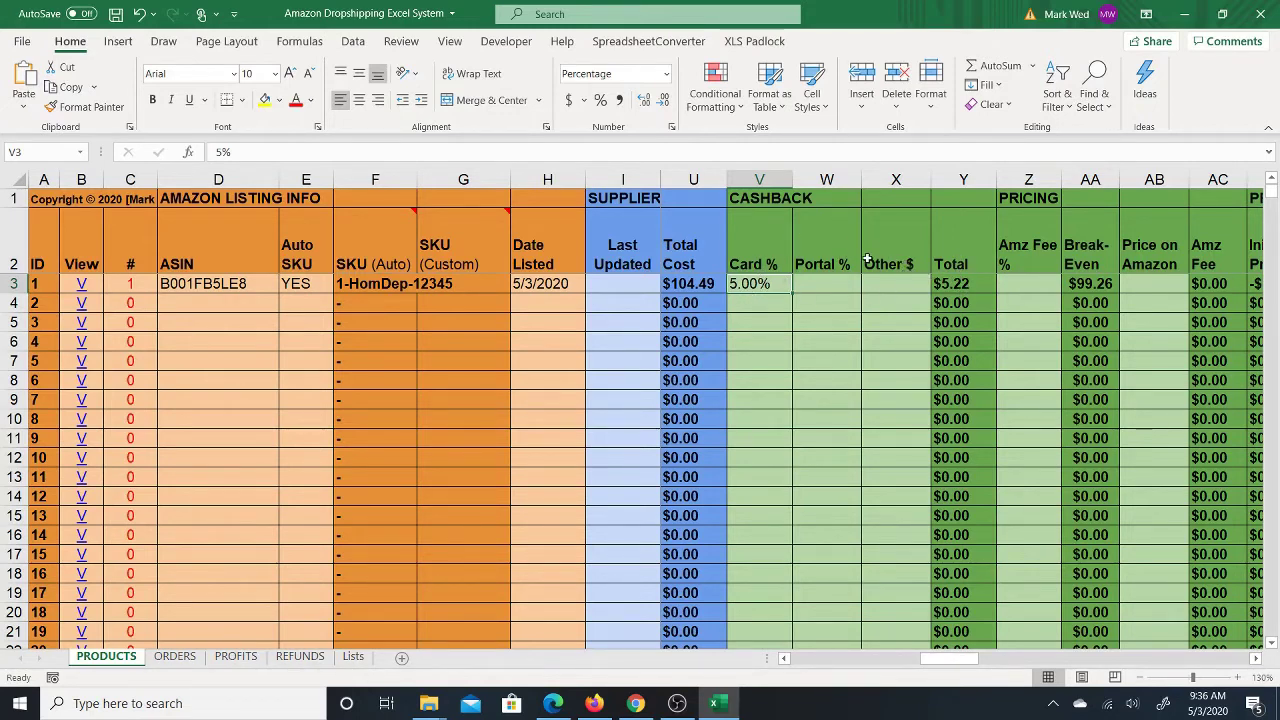
click(824, 284)
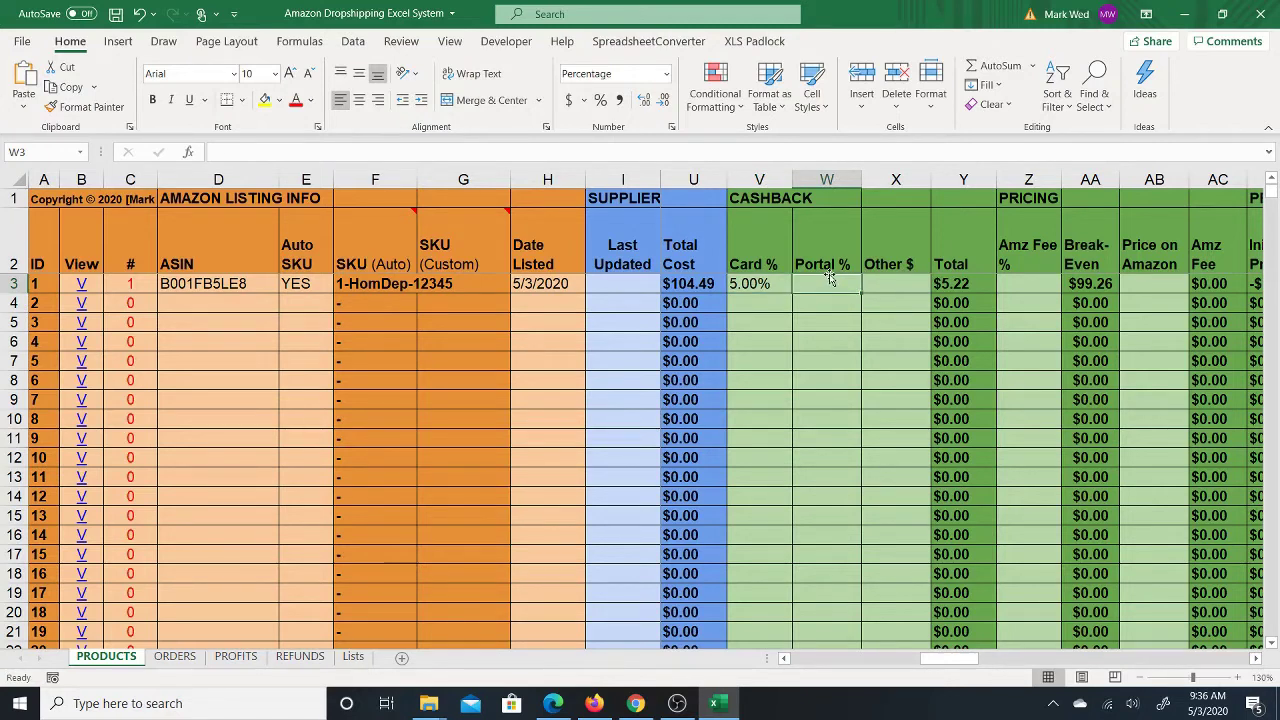
text(2)
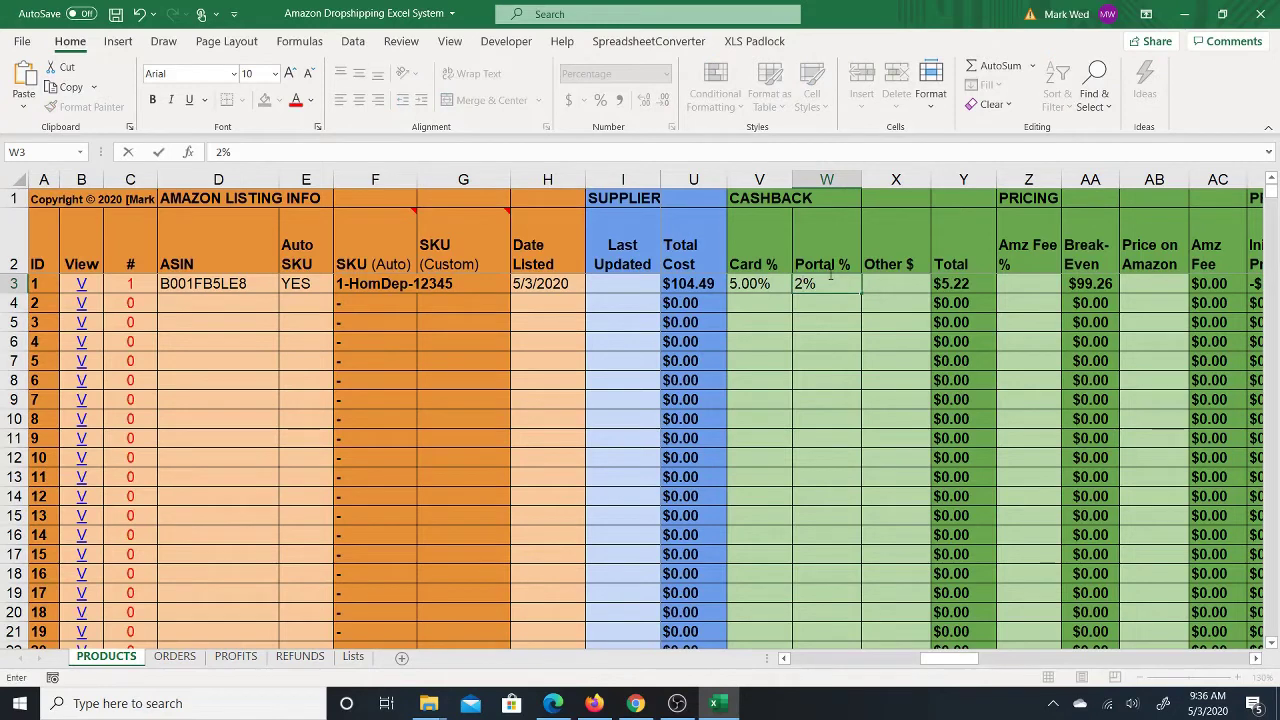
key(Return)
click(829, 280)
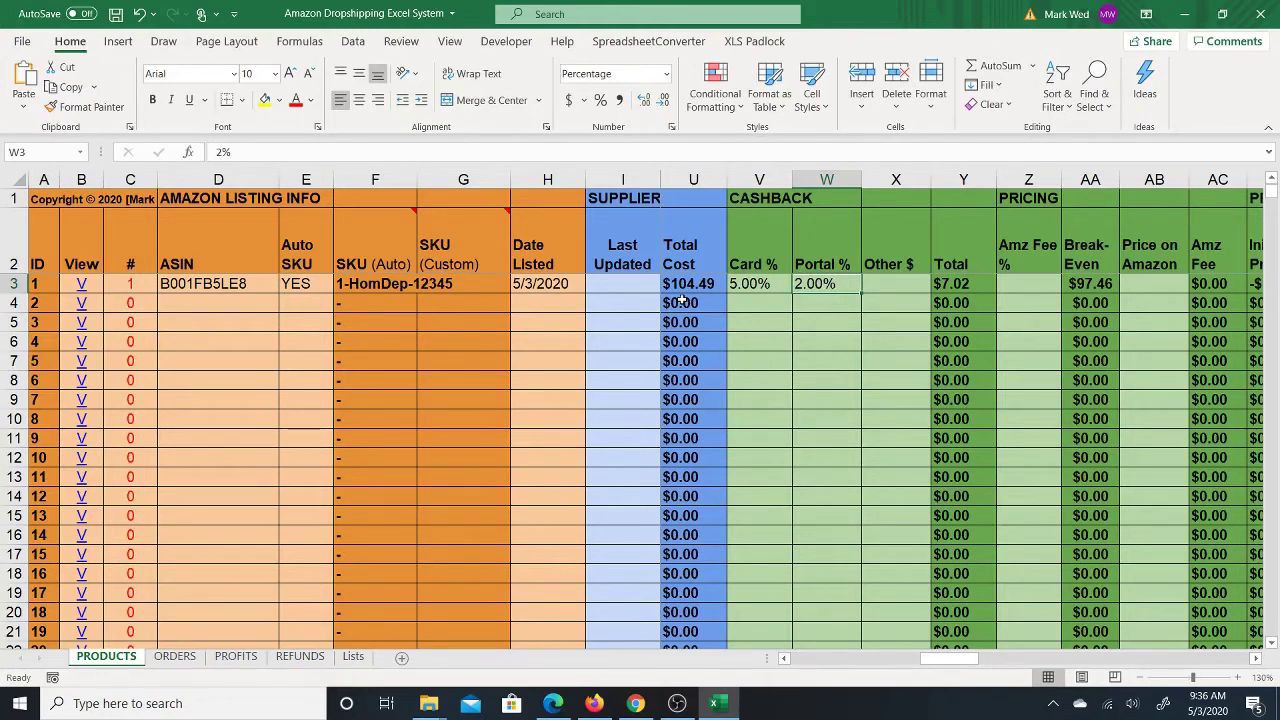
Trace product 1's costs back from Portal % through Tax and Shipping to the Subtotal formula
key(Left)
key(Left)
key(Left)
key(Left)
key(Left)
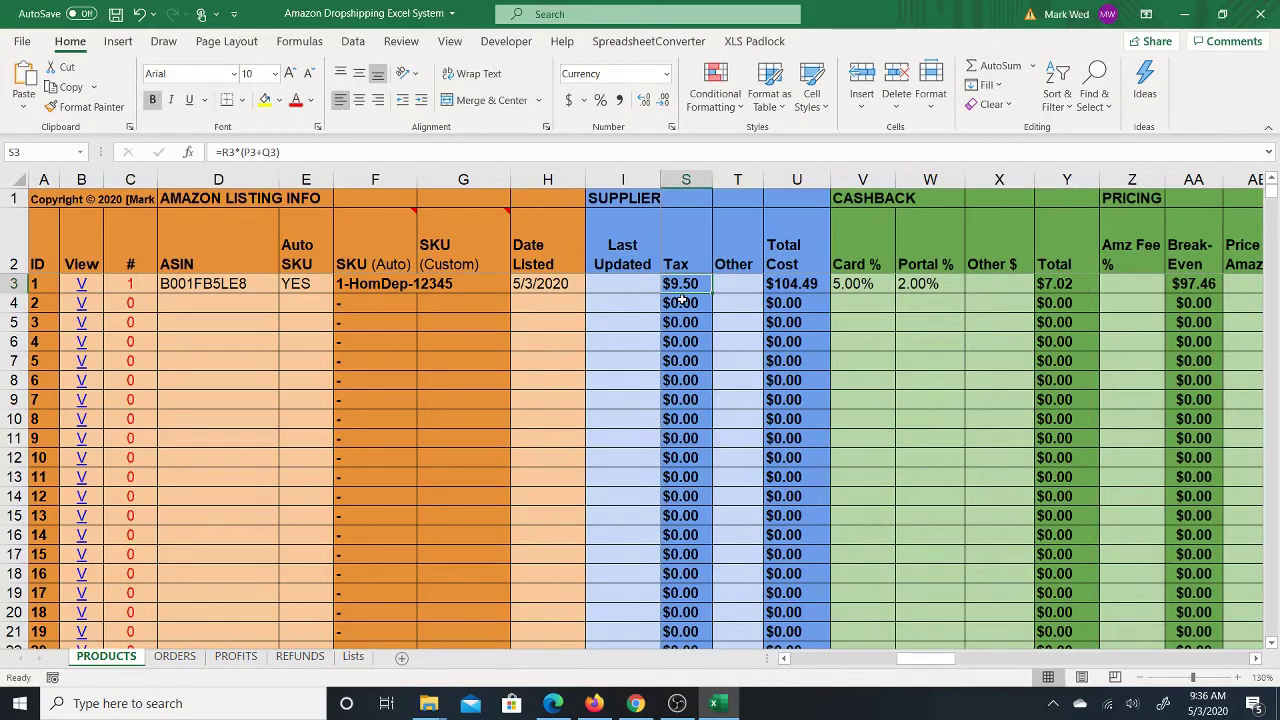
key(Left)
key(Left)
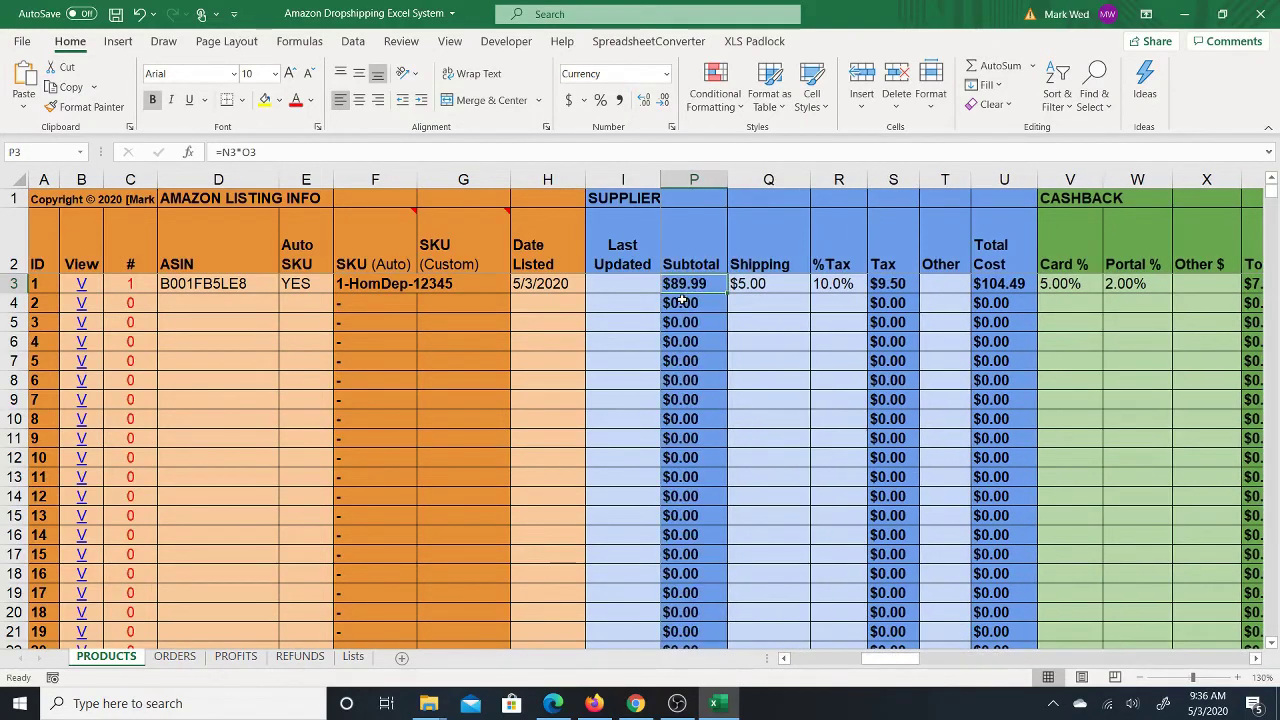
key(Left)
key(Right)
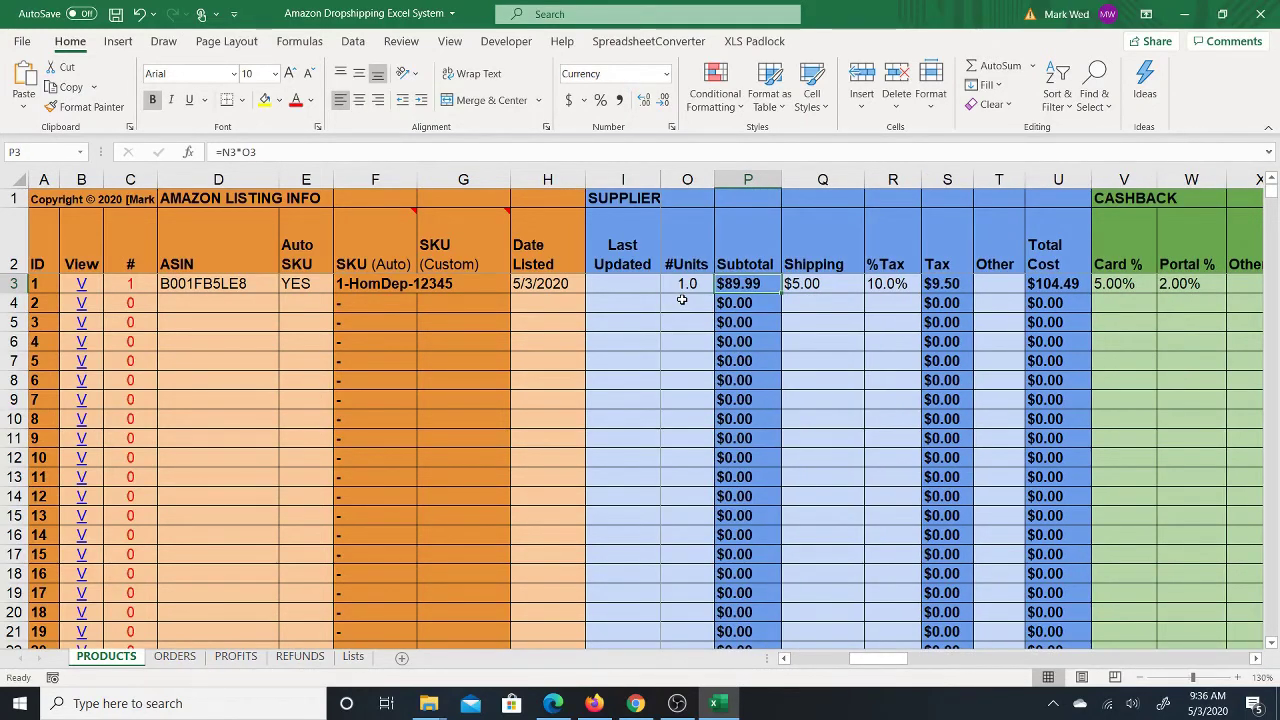
Review product 1's row from Shipping through Total Cost and the cashback cells to Break-Even
key(Right)
key(Right)
key(Right)
key(Right)
key(Right)
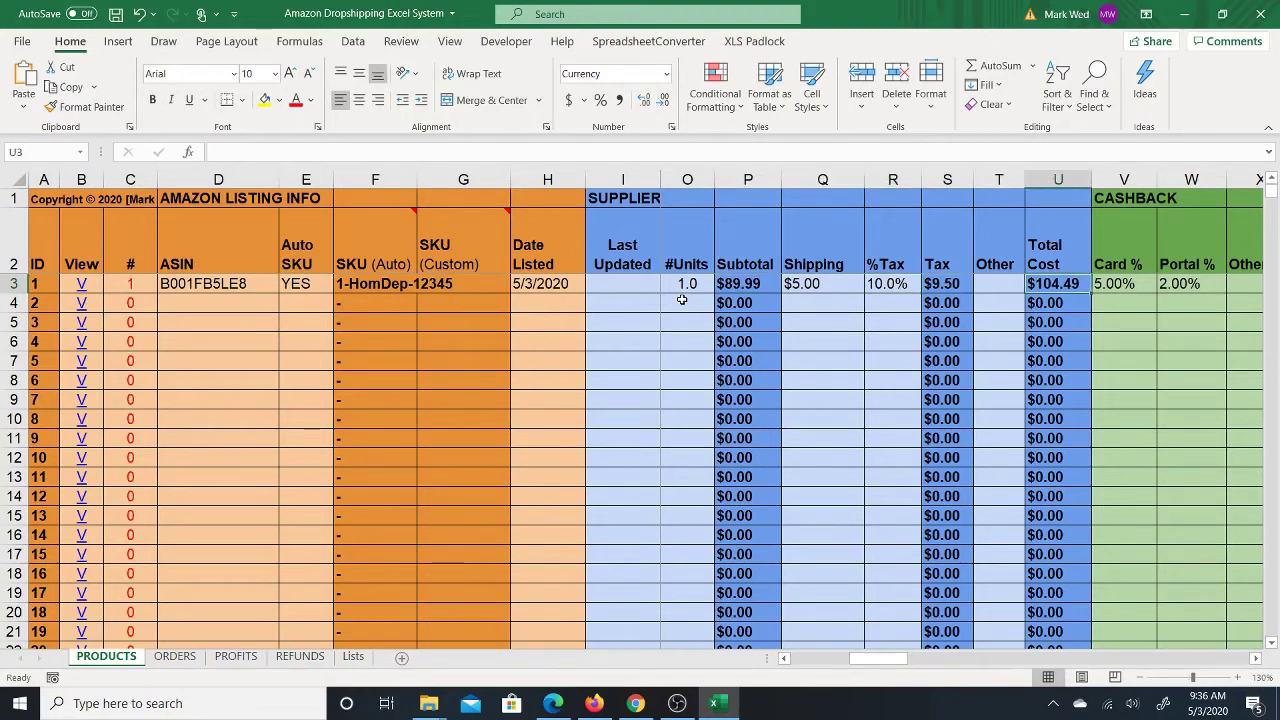
key(Right)
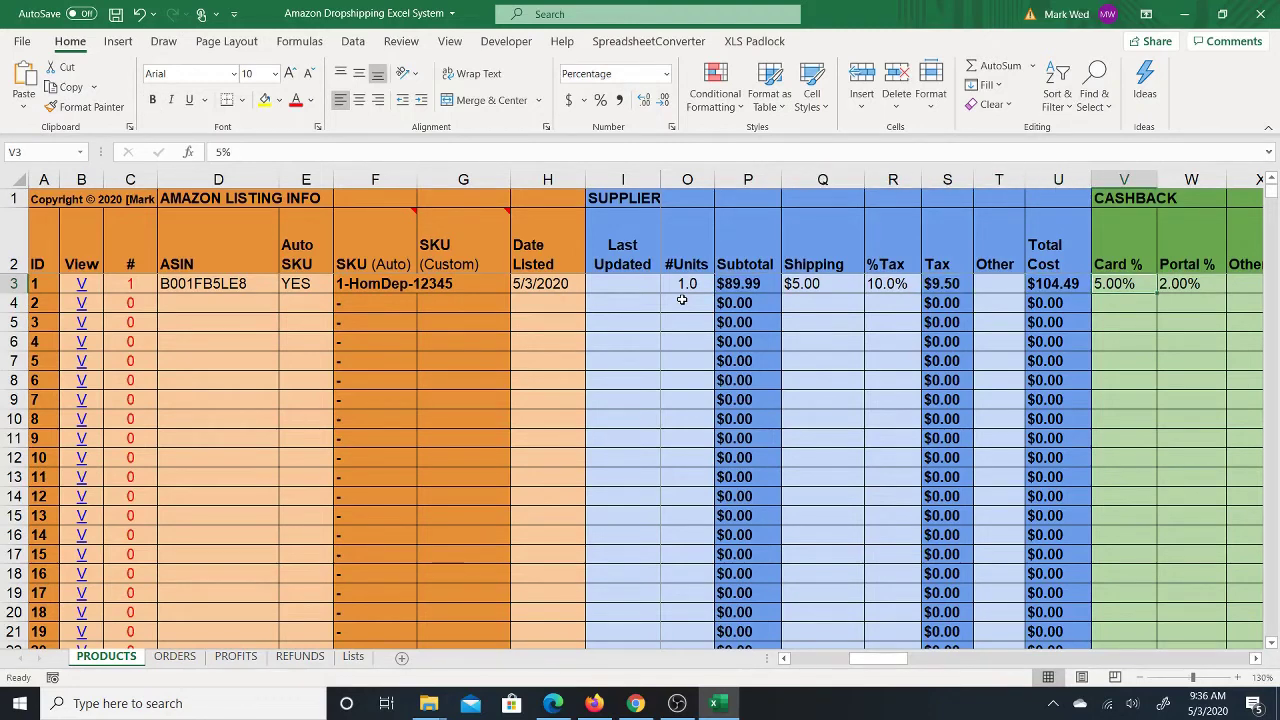
key(Right)
key(Left)
key(Left)
key(Right)
key(Right)
key(Right)
key(Right)
key(Right)
key(Right)
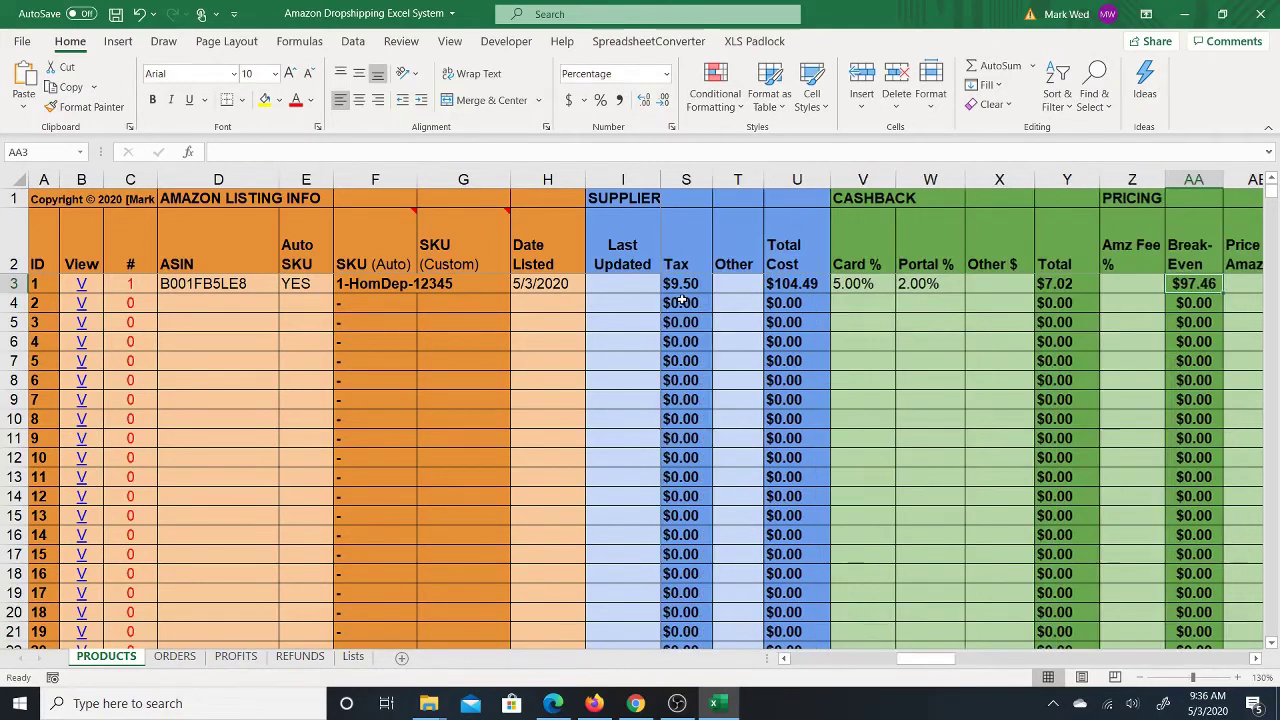
Review product 1's row from the cashback cells through Amz Fee %, Break-Even and Price on Amazon to Initial Profit
key(Right)
key(Right)
key(Left)
key(Left)
key(Left)
key(Left)
key(Left)
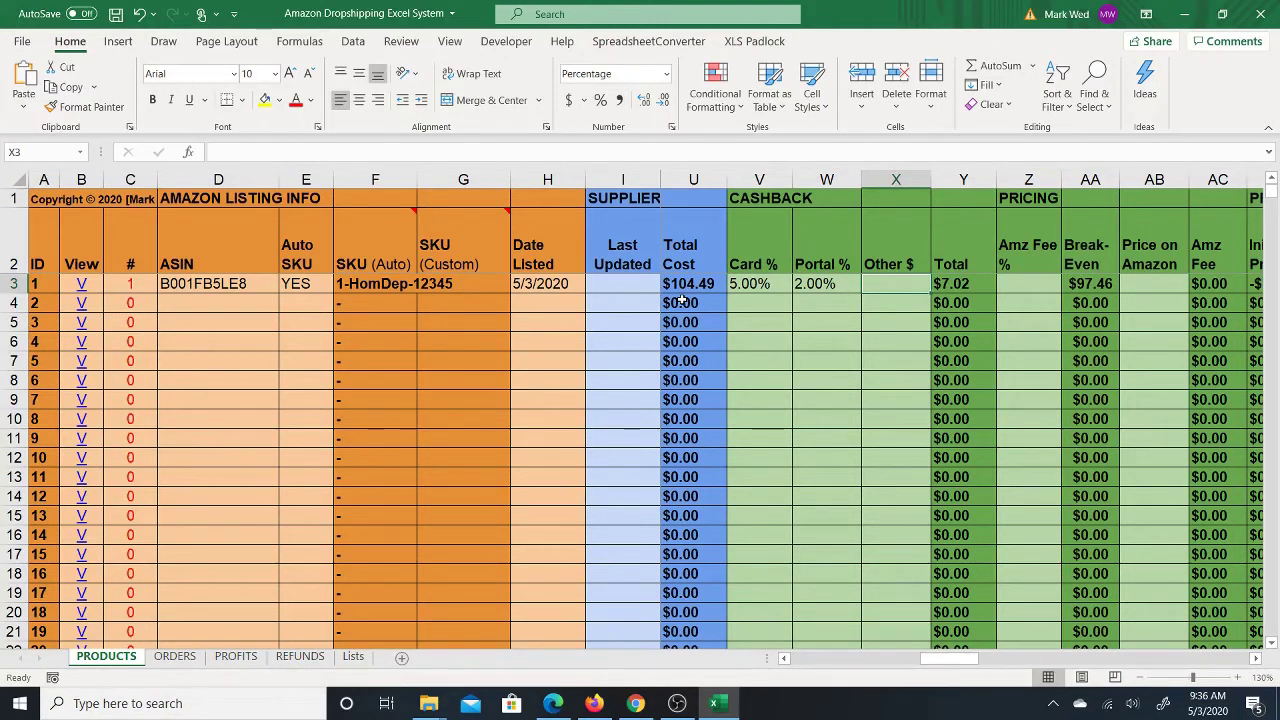
key(Right)
key(Right)
key(Right)
key(Right)
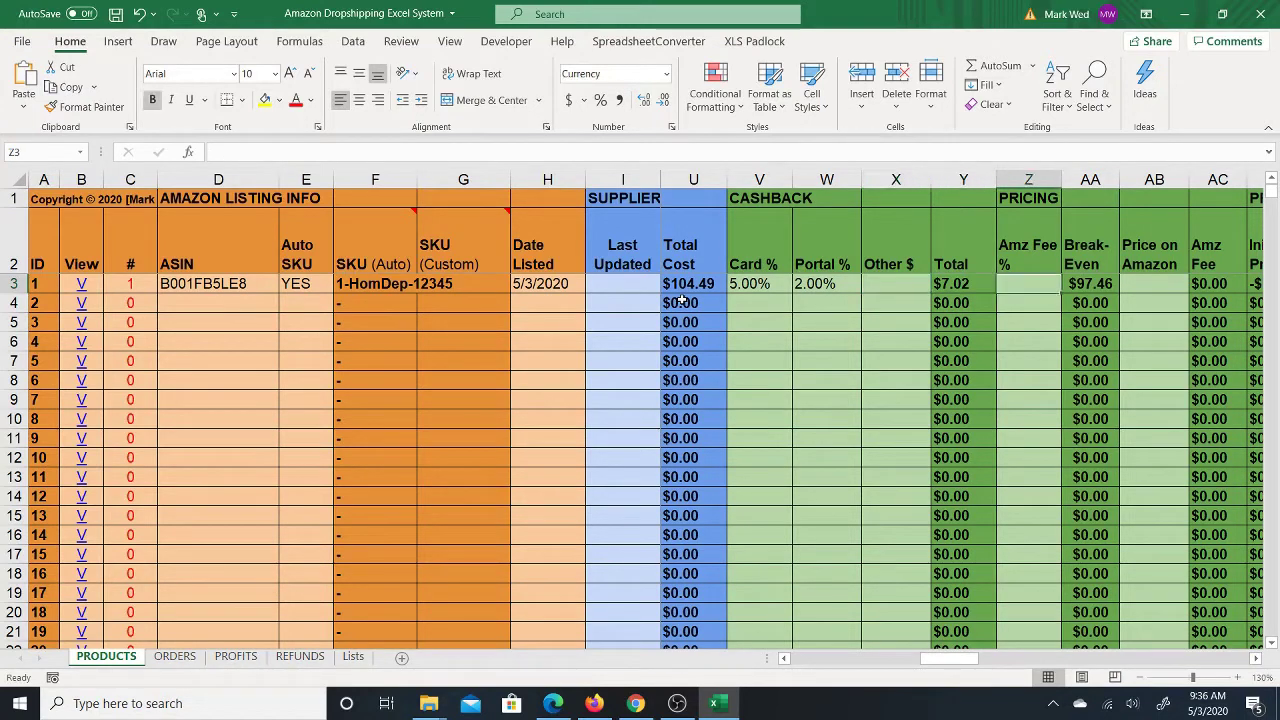
key(Right)
key(Right)
key(Right)
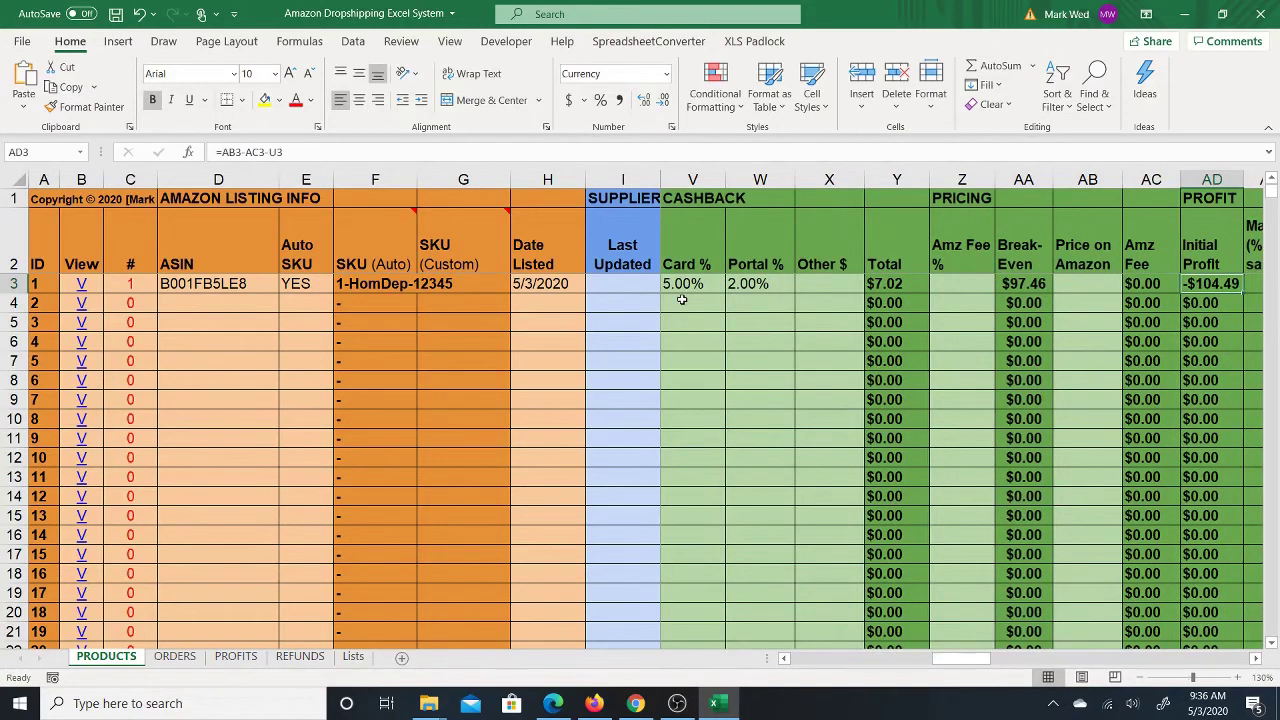
Enter 15% as product 1's Amazon fee percentage in Z3
key(Right)
key(Left)
key(Left)
key(Left)
key(Left)
key(Left)
key(Left)
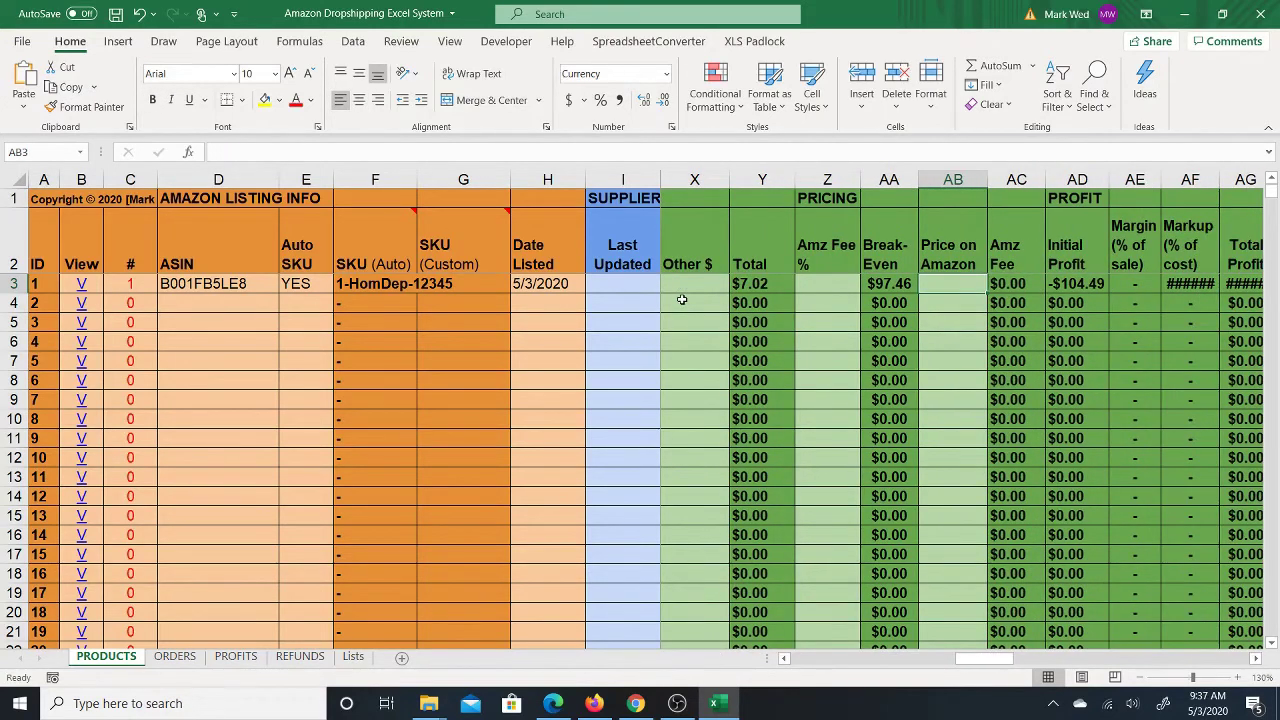
text(15%)
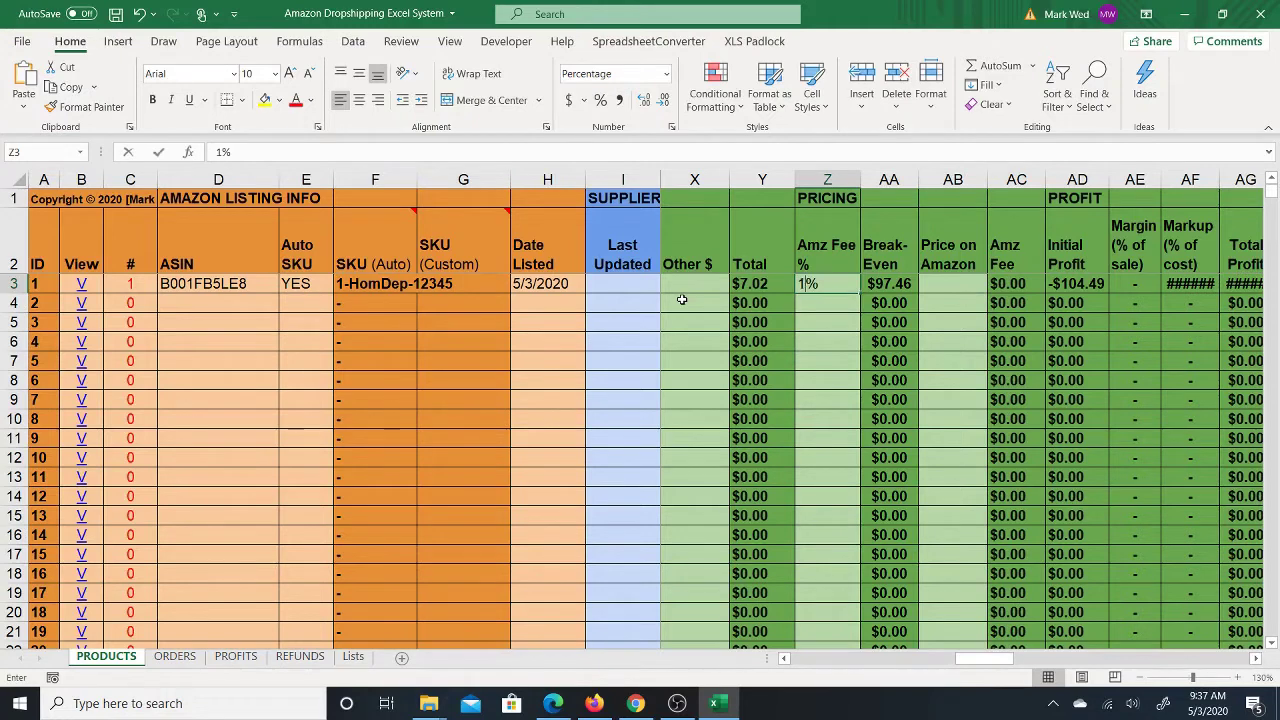
key(ctrl+Return)
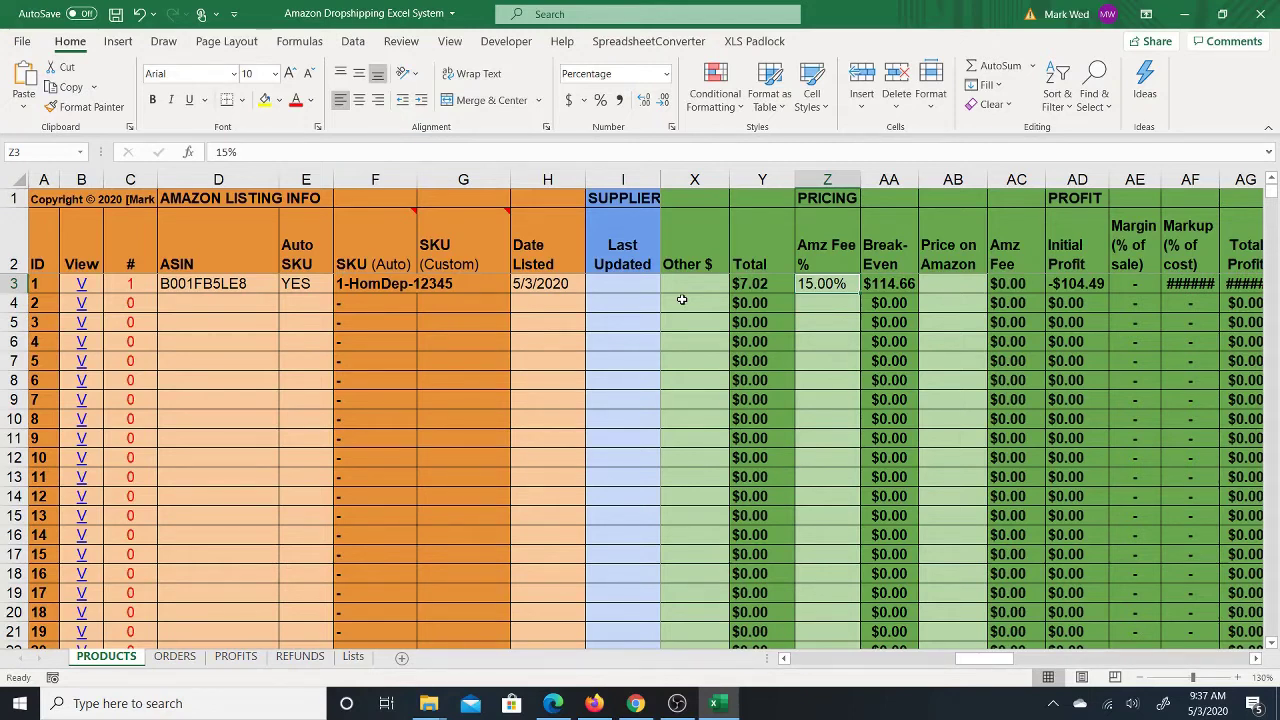
Examine product 1's Break-Even formula in AA3 alongside the adjoining Amz Fee % and Price on Amazon cells
key(Left)
key(Right)
key(Left)
key(Right)
key(Right)
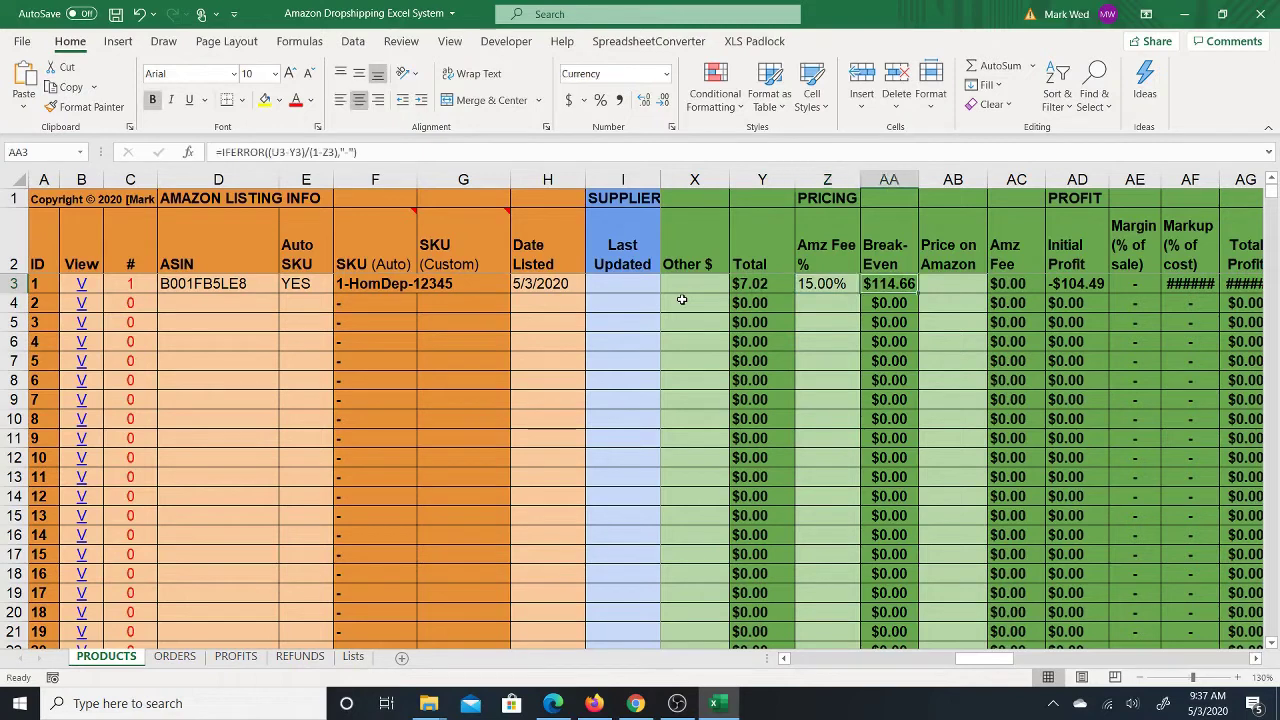
key(Right)
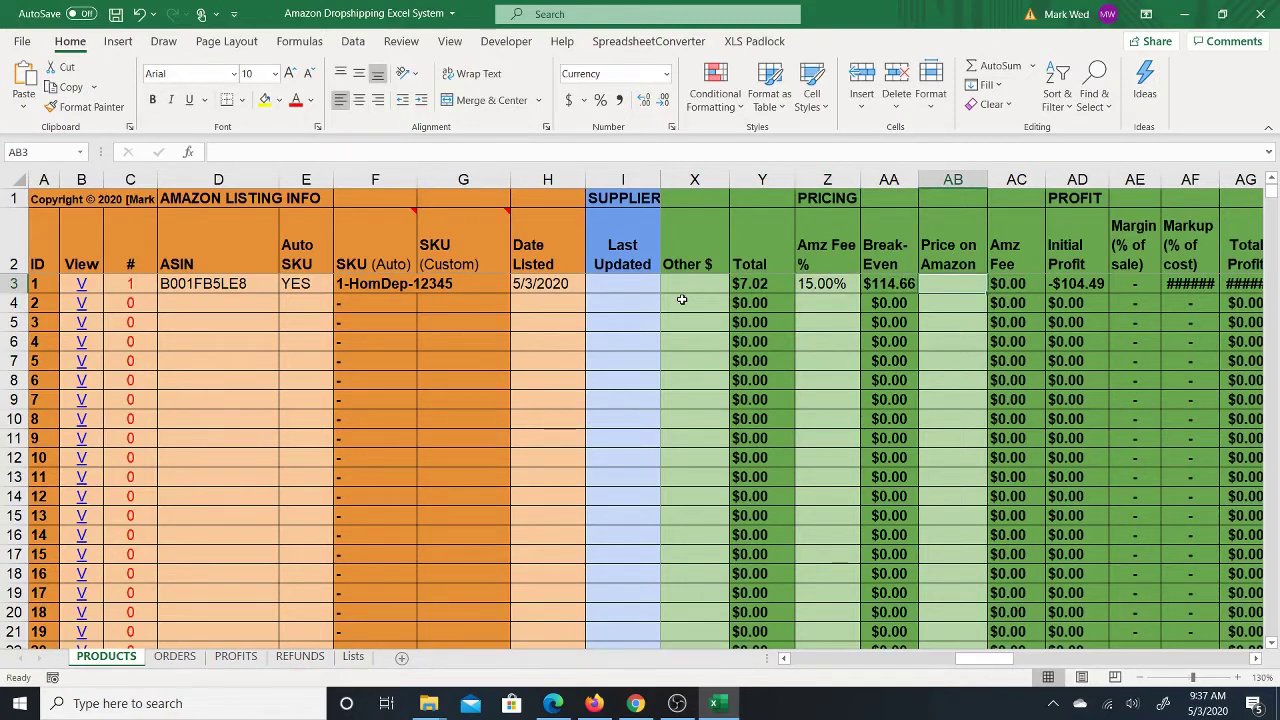
key(Left)
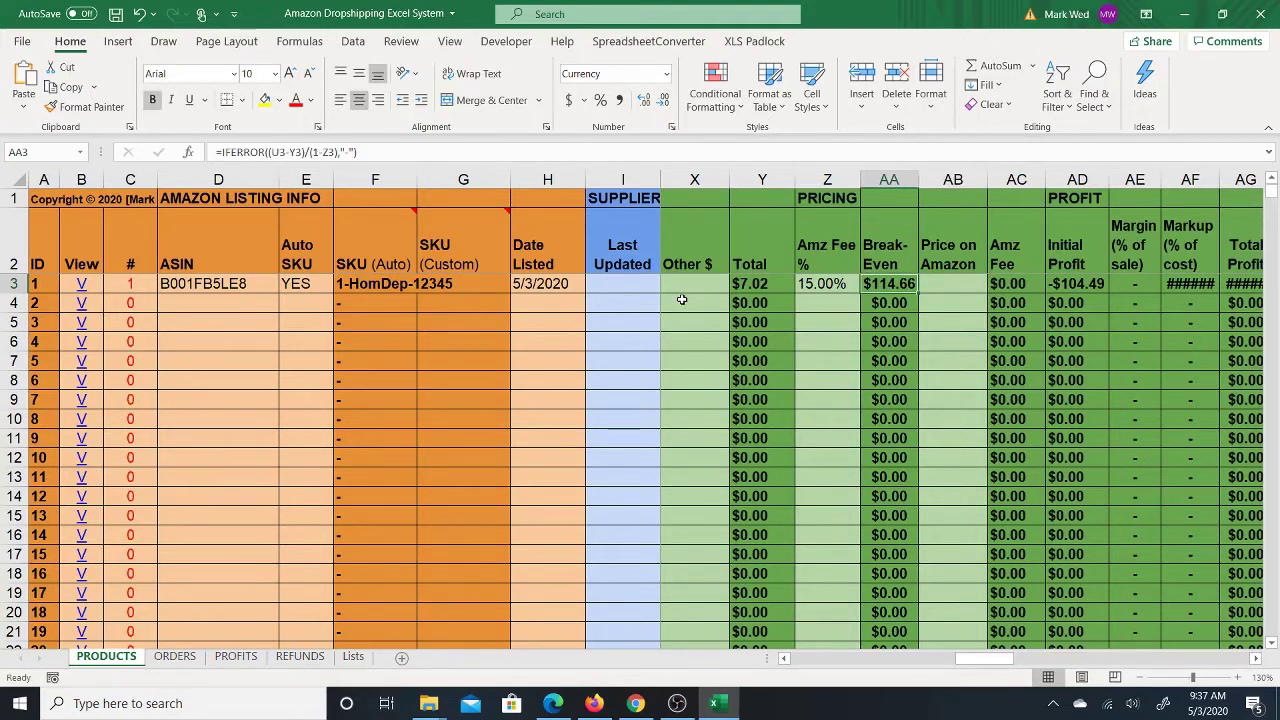
key(Right)
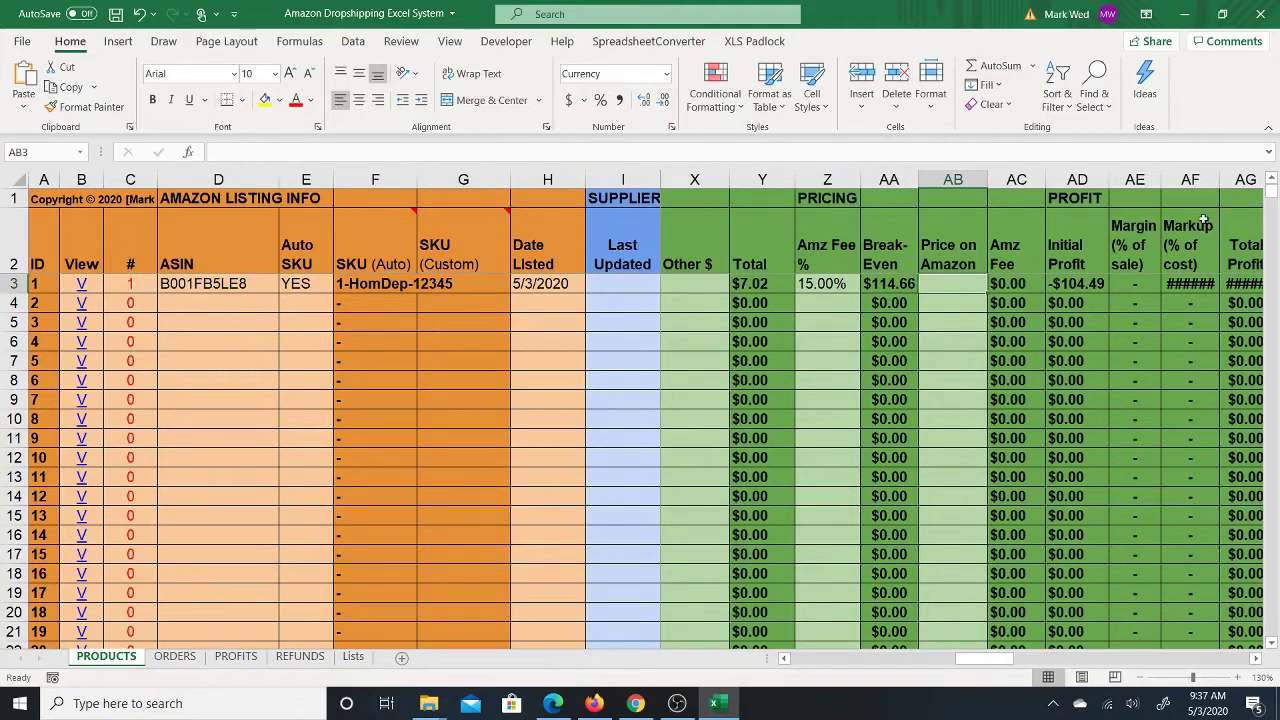
Widen the Markup column AF slightly and check the desk's Amazon product page in Chrome before returning to the Excel workbook
drag(1219, 180, 1226, 180)
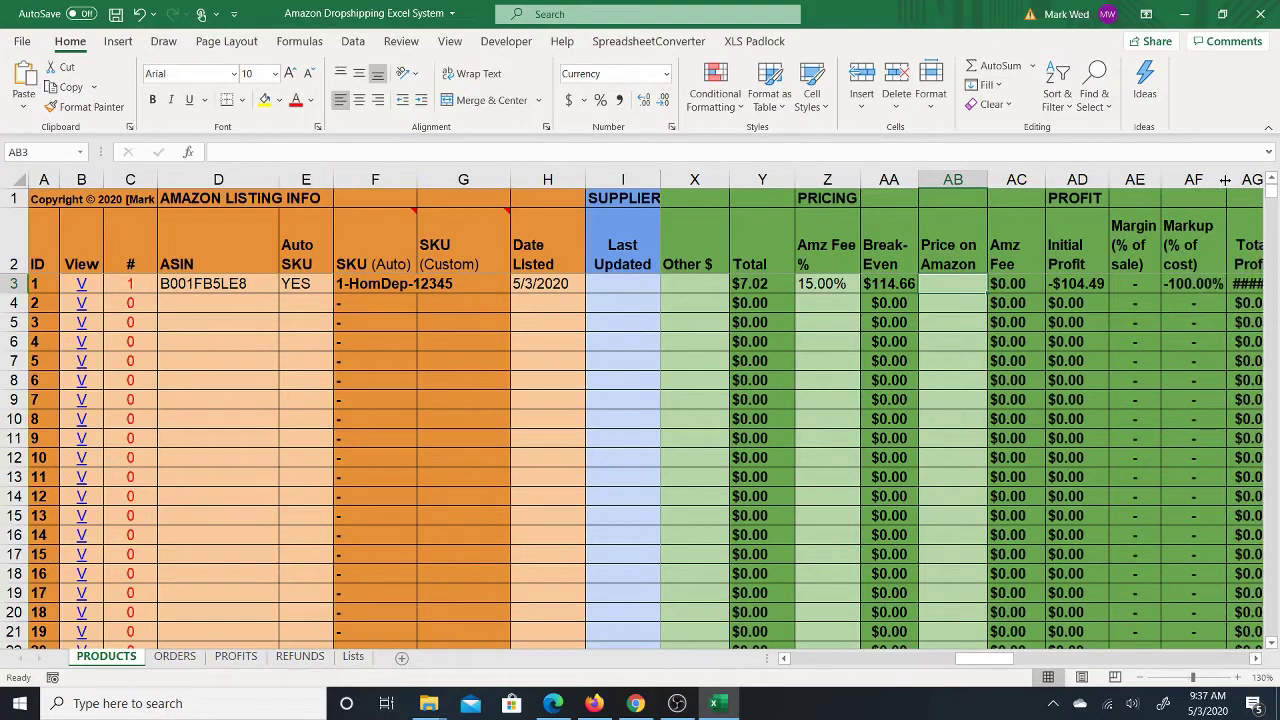
click(635, 703)
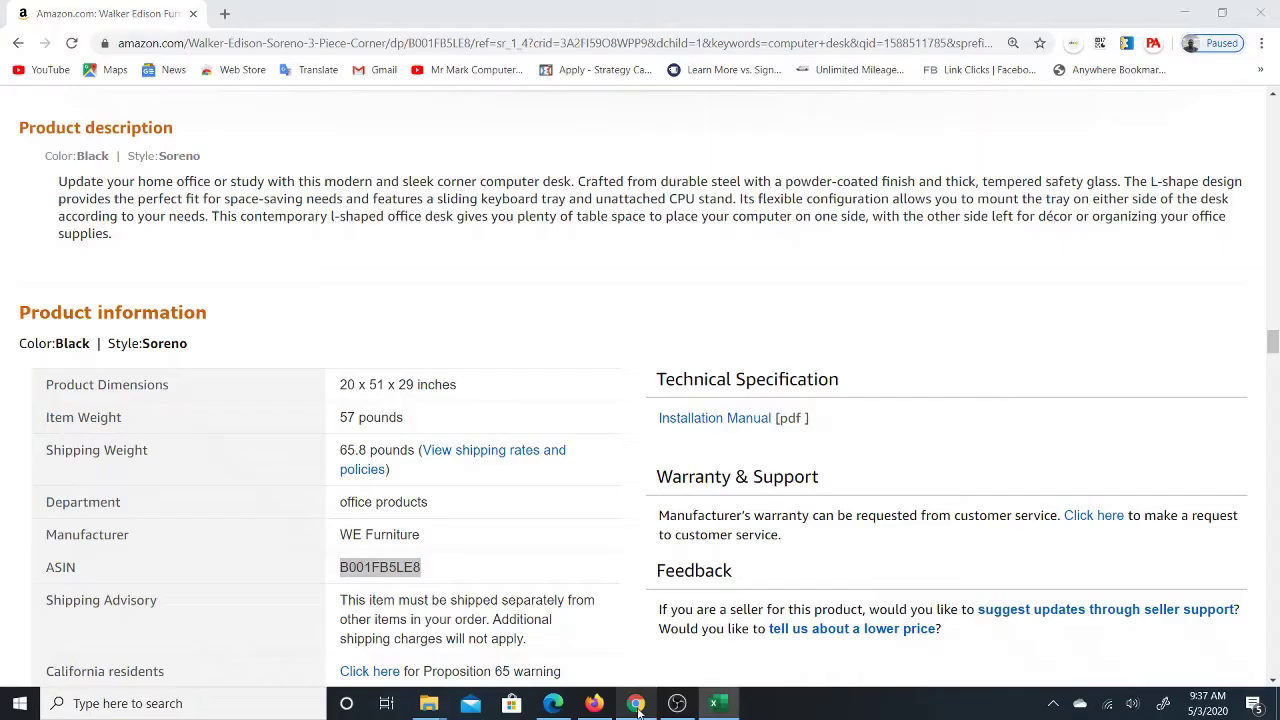
drag(1272, 343, 1272, 115)
click(715, 703)
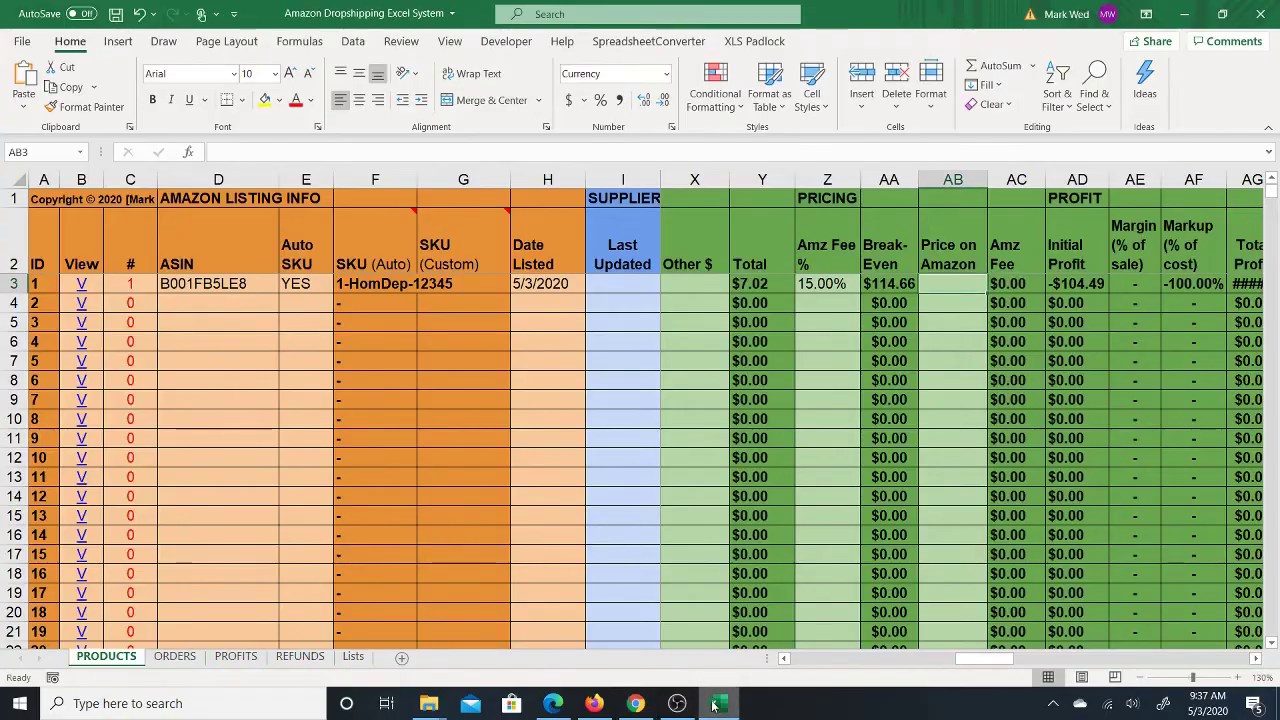
Enter 153.90 as product 1's Price on Amazon in AB3 and widen the Margin column AE to fit its percentage
text(1)
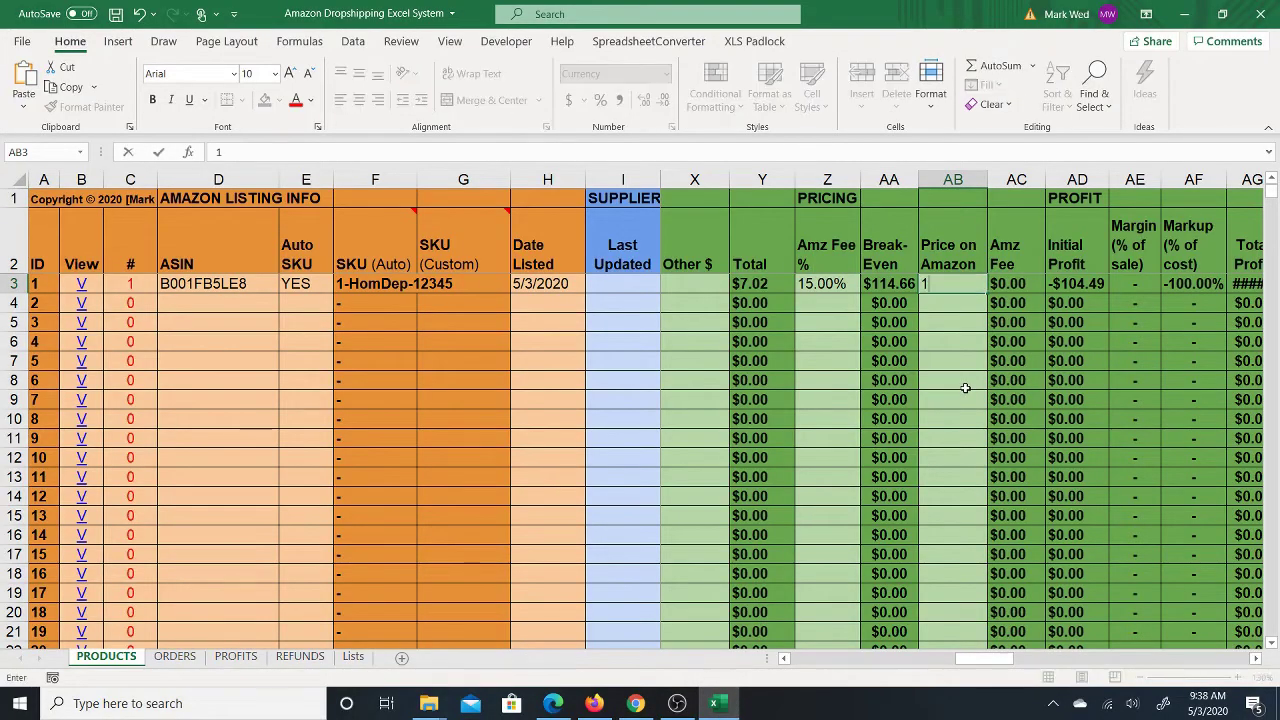
text(53.90)
key(Return)
key(Up)
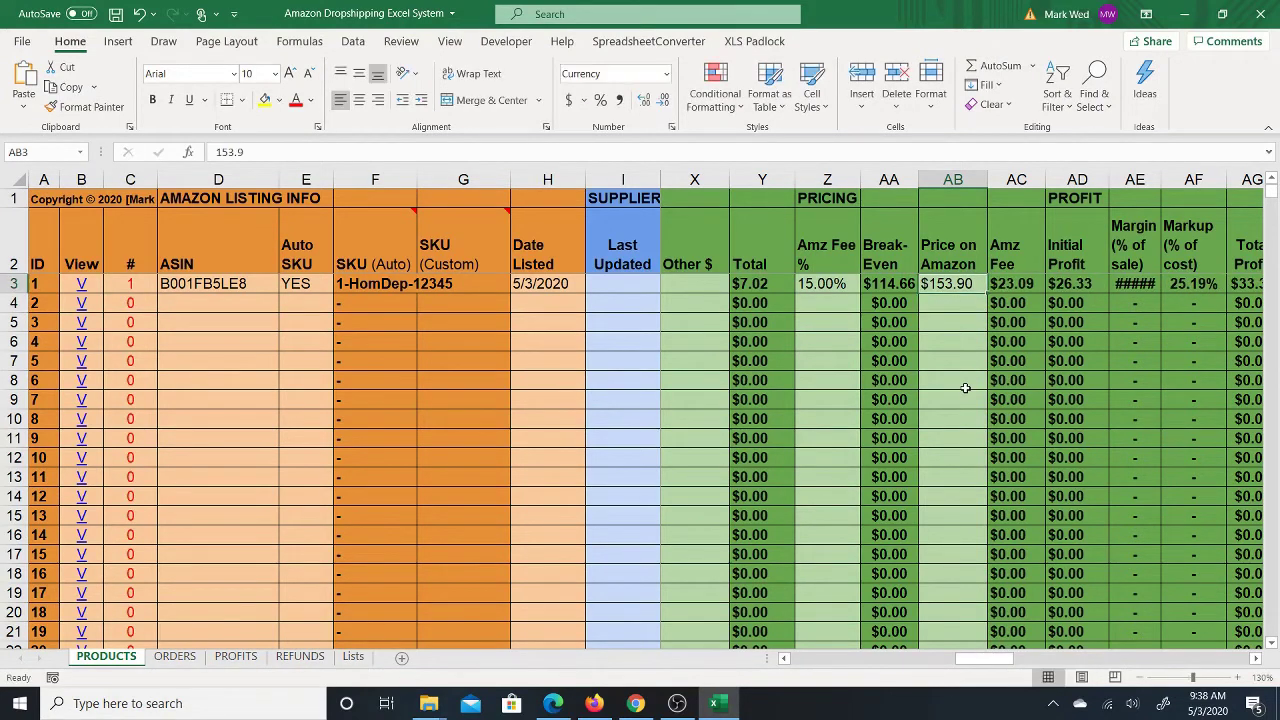
drag(1163, 179, 1172, 179)
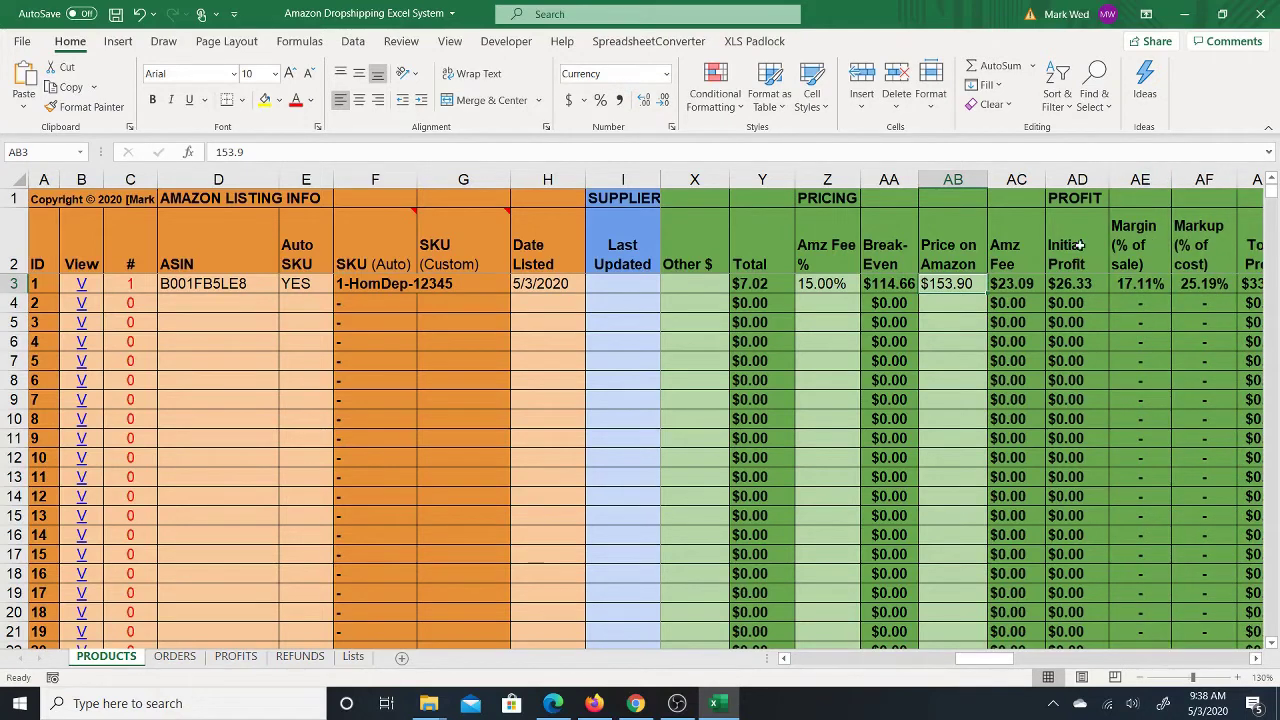
Compare product 1's Amz Fee formula in AC3 with its Price on Amazon and Amz Fee % cells
click(1022, 284)
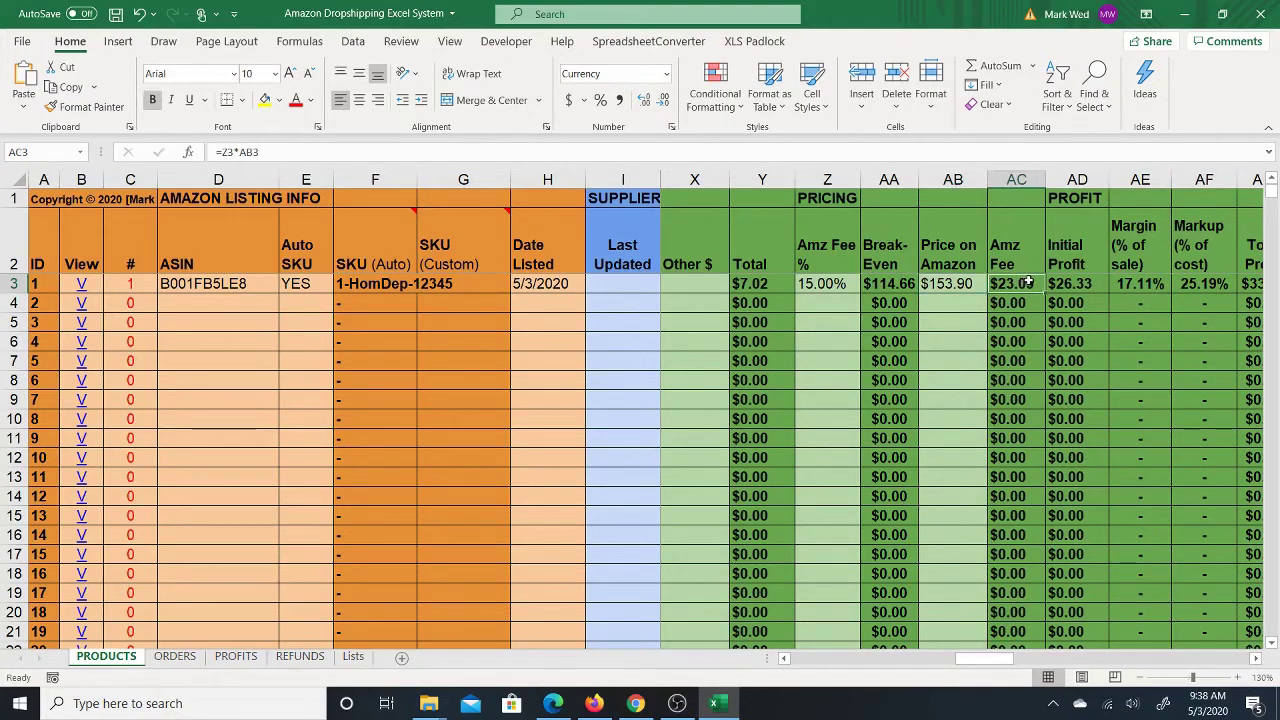
click(948, 284)
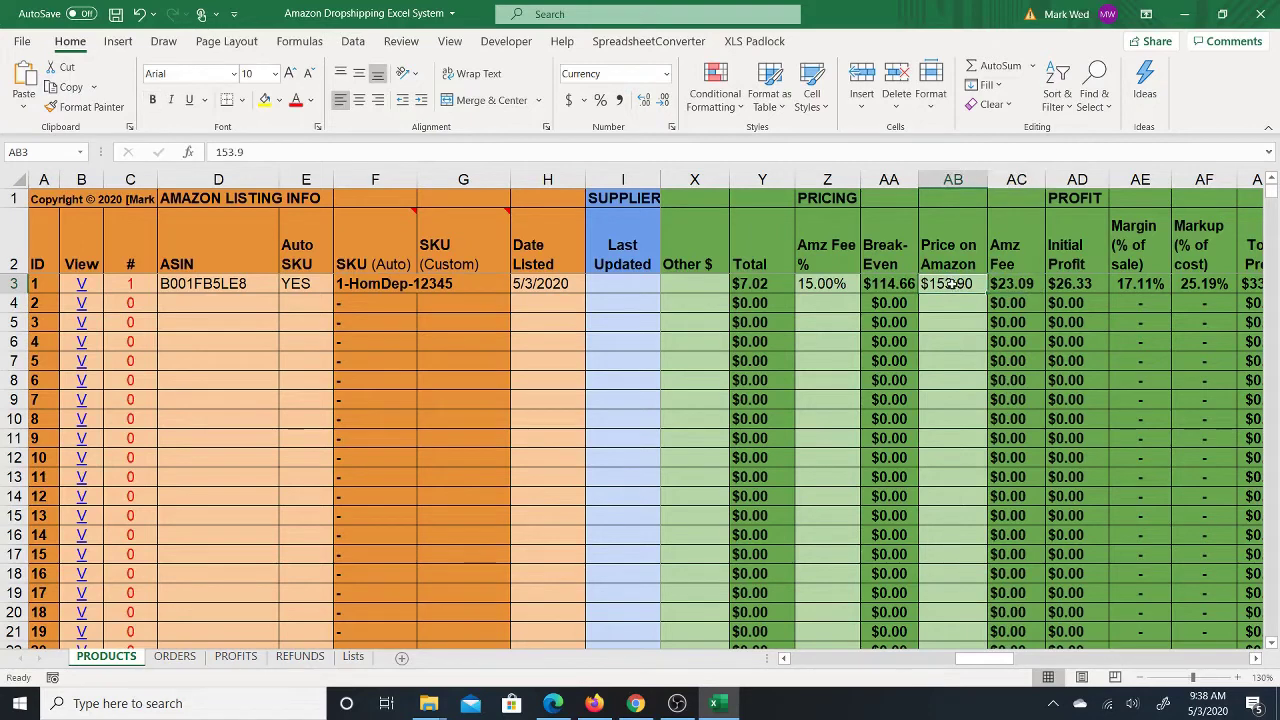
click(833, 287)
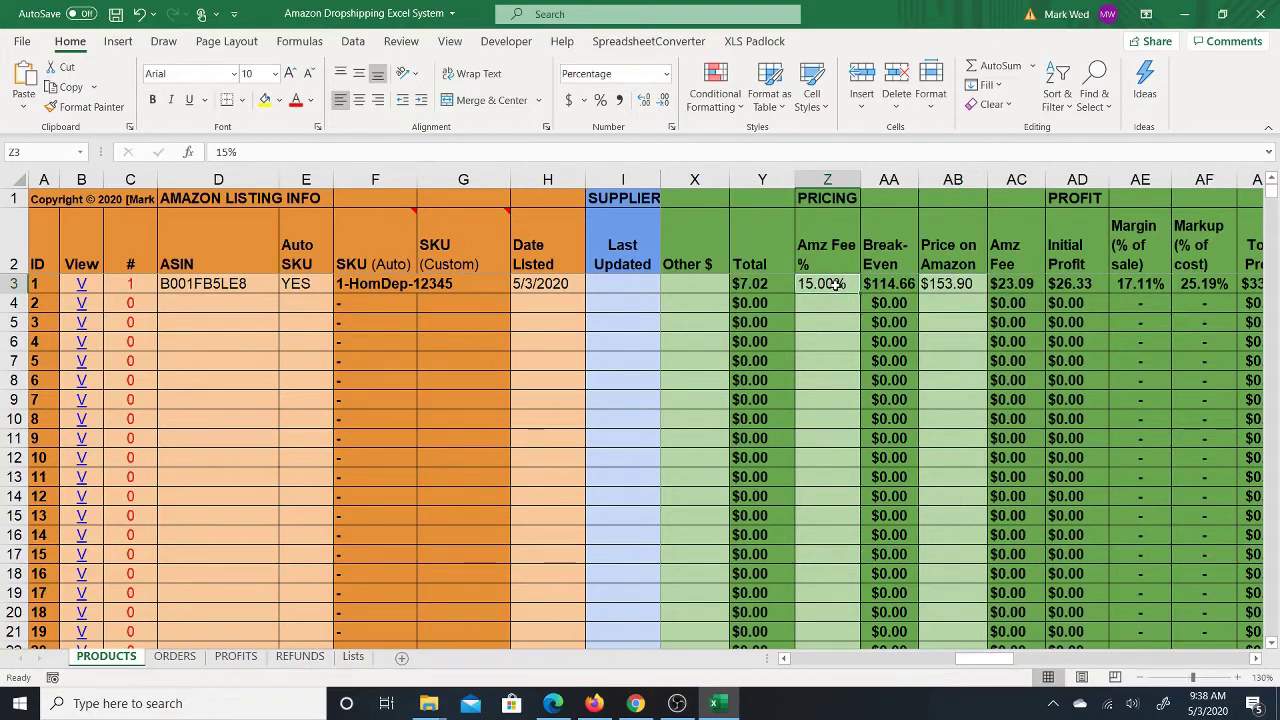
click(955, 286)
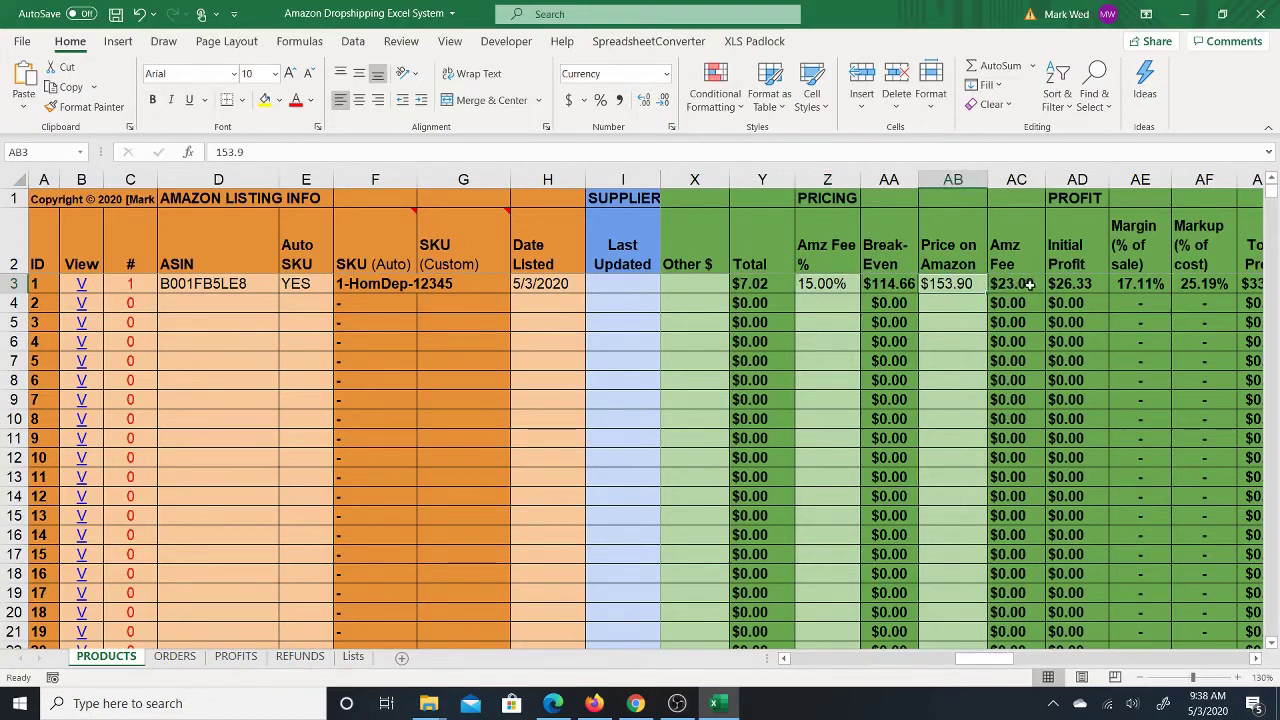
Trace product 1's Initial Profit formula in AD3 back through the pricing and cashback cells to Total Cost
click(1085, 286)
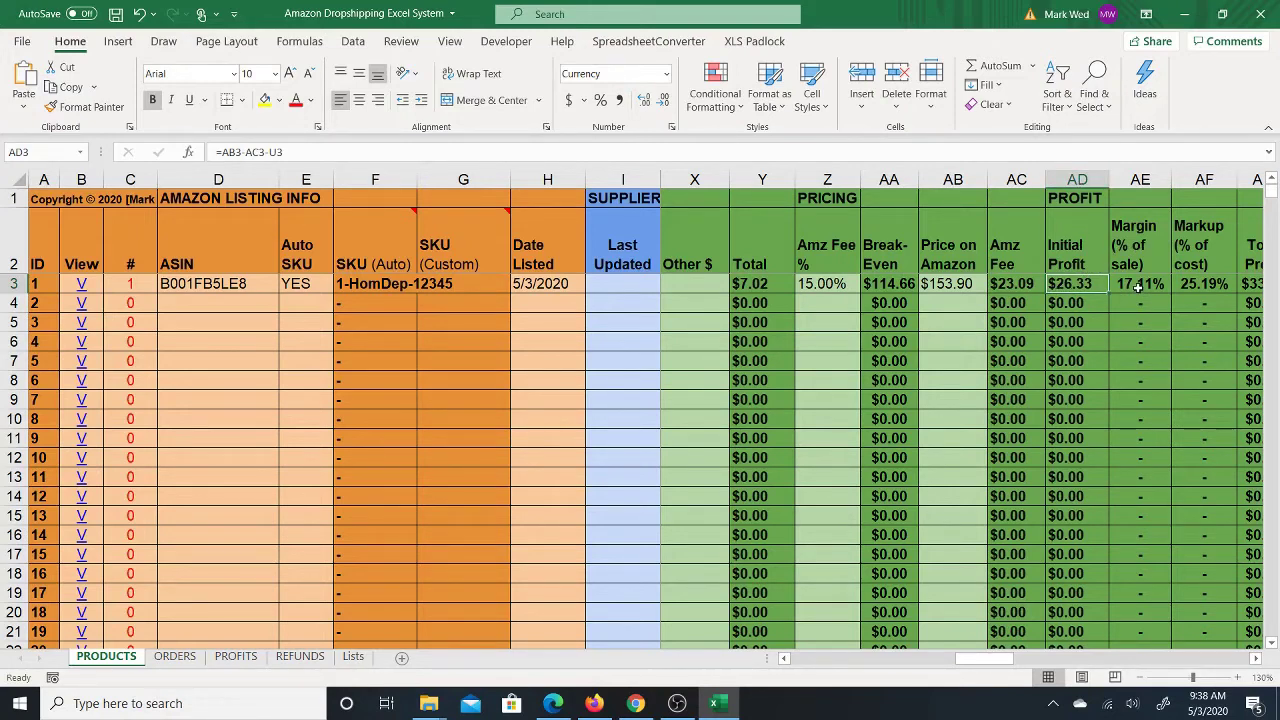
click(1008, 284)
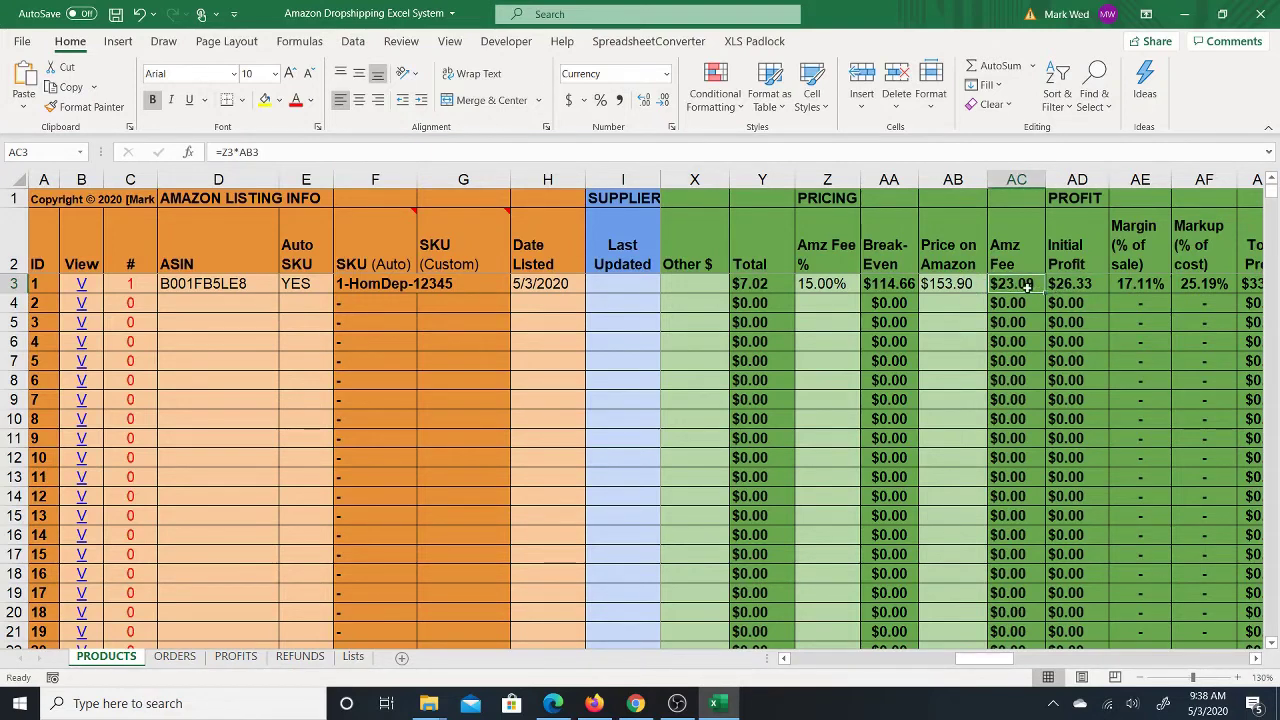
key(Right)
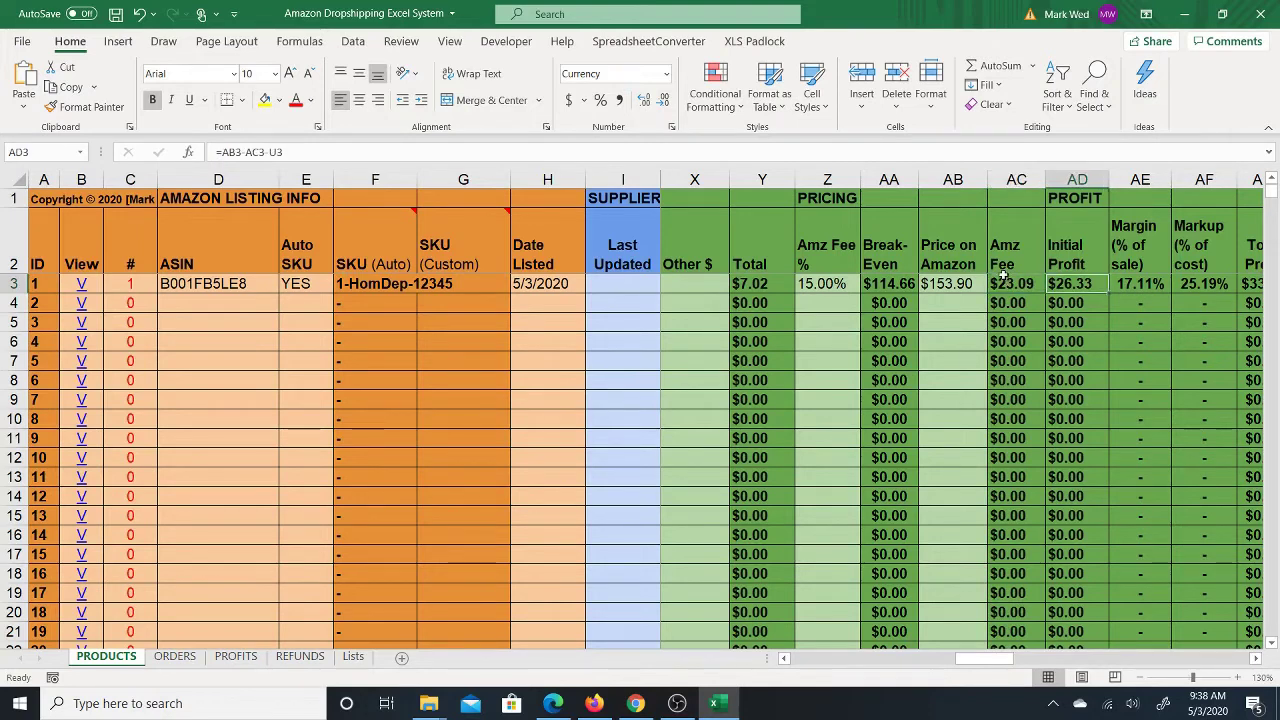
key(Left)
key(Left)
key(Left)
key(Left)
key(Left)
key(Left)
key(Left)
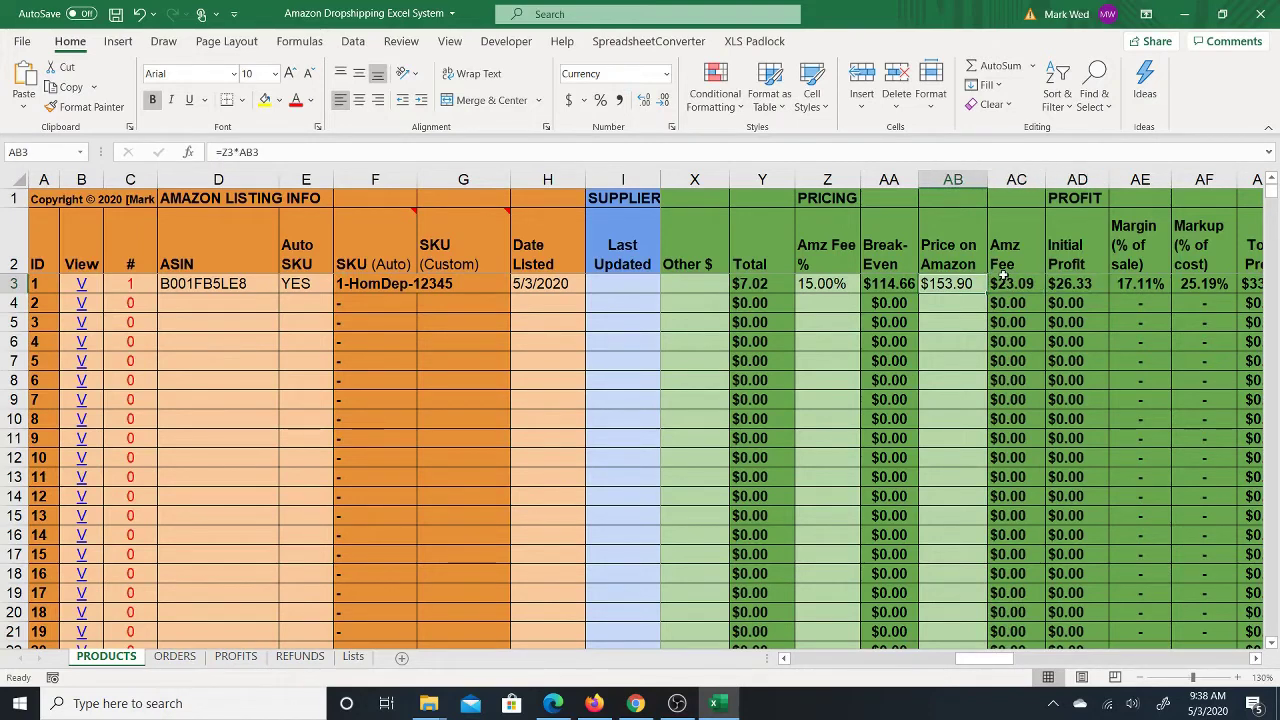
key(Left)
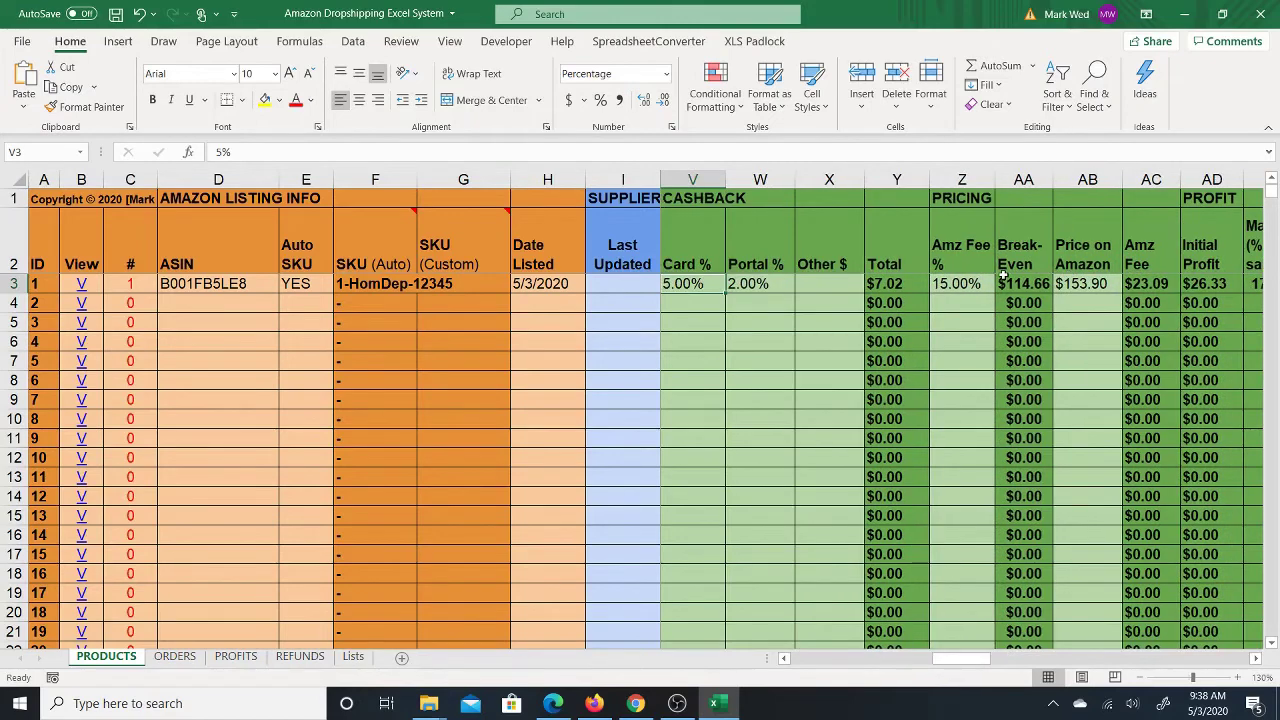
key(Left)
Review product 1's row forward from Total Cost past the cashback and pricing cells to Initial Profit
key(Right)
key(Right)
key(Right)
key(Right)
key(Right)
key(Right)
key(Right)
key(Right)
key(Right)
key(Right)
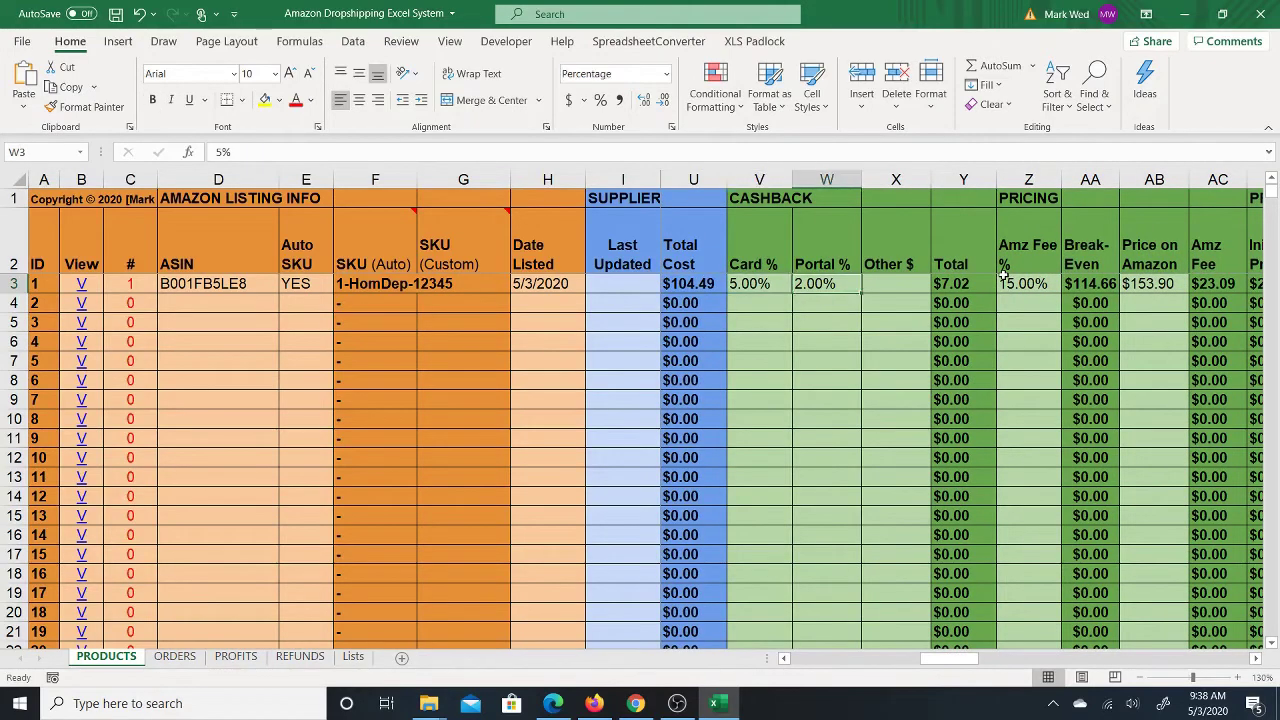
key(Right)
key(Left)
key(Left)
key(Left)
key(Right)
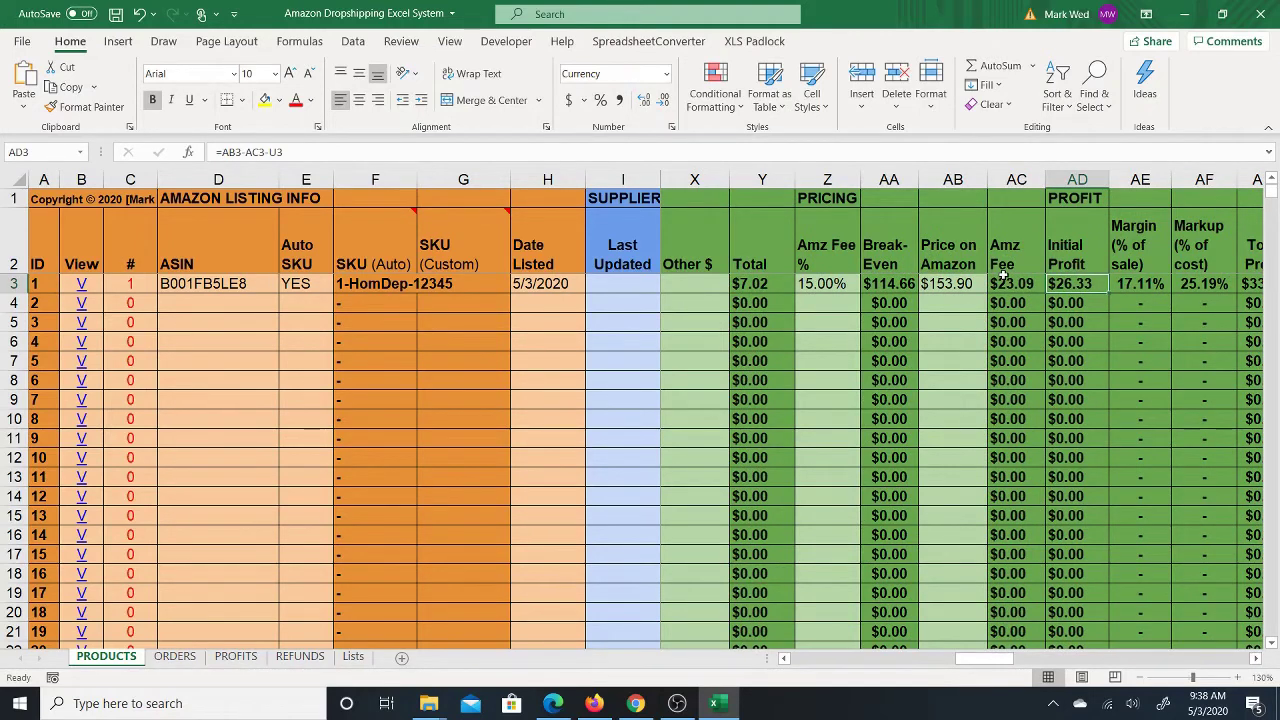
Examine product 1's Margin, Markup and Total Profit formulas in AE3 to AG3 against its Initial Profit
key(Right)
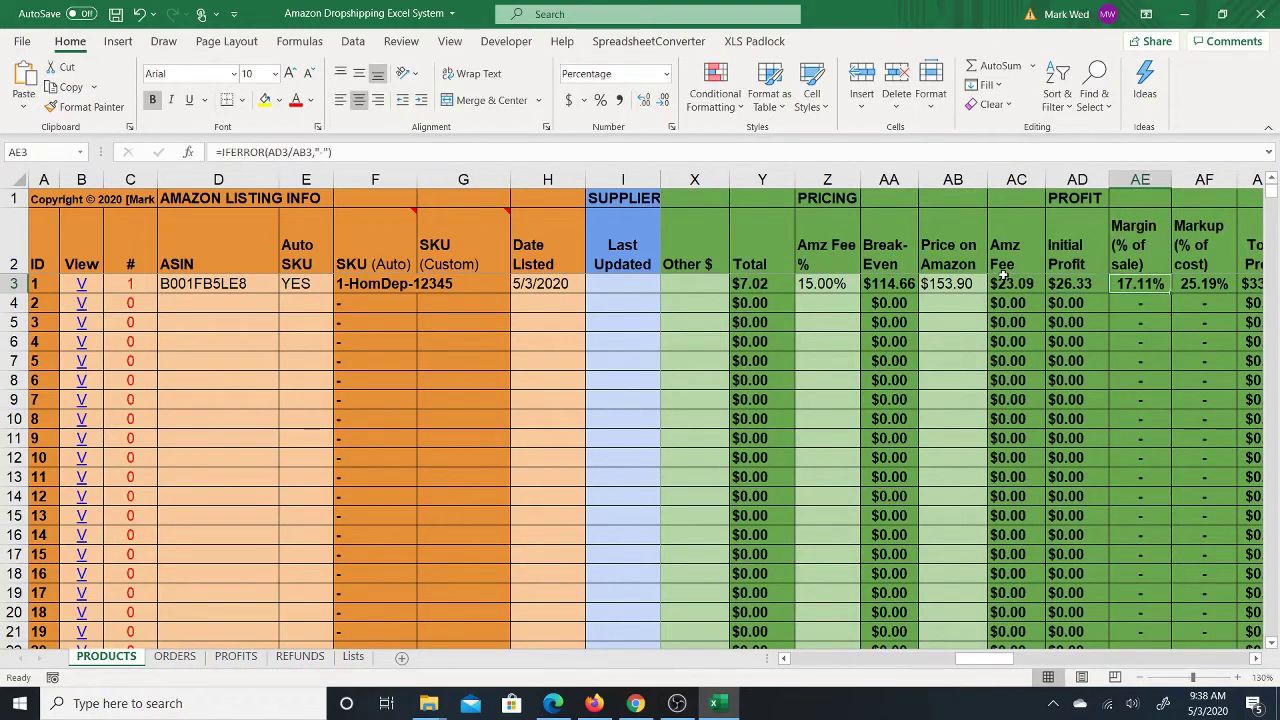
key(Left)
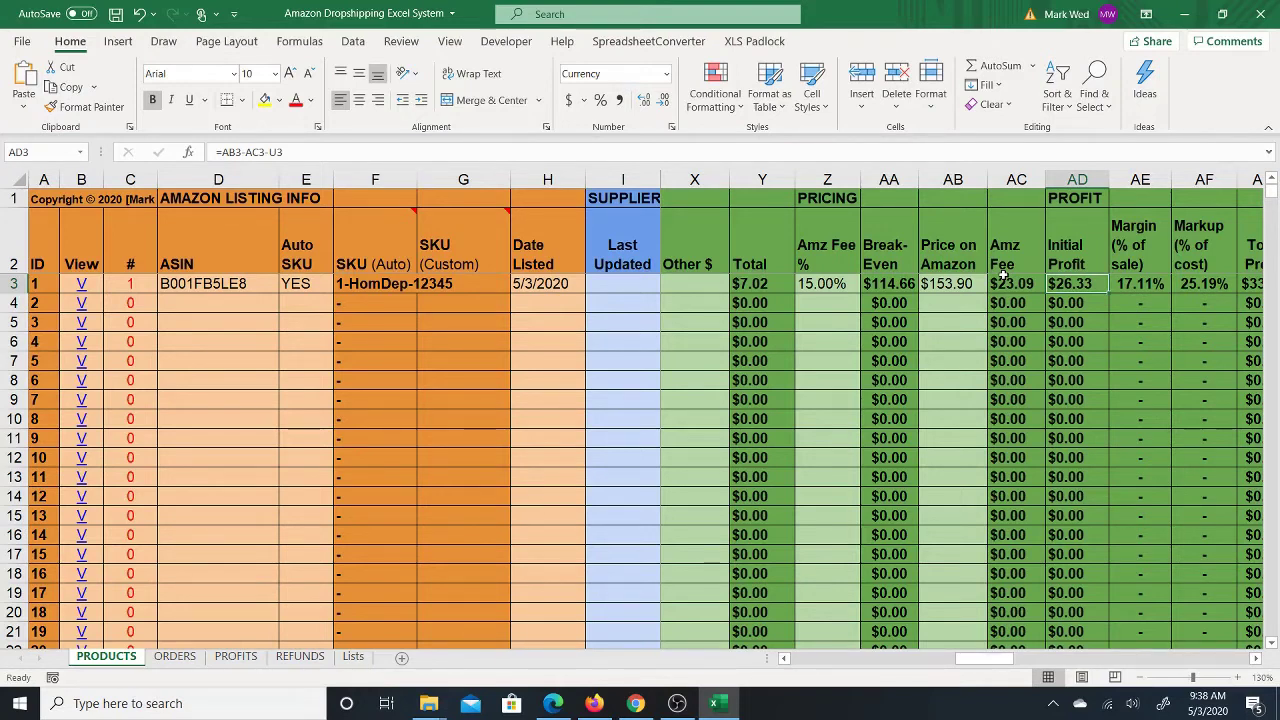
key(Right)
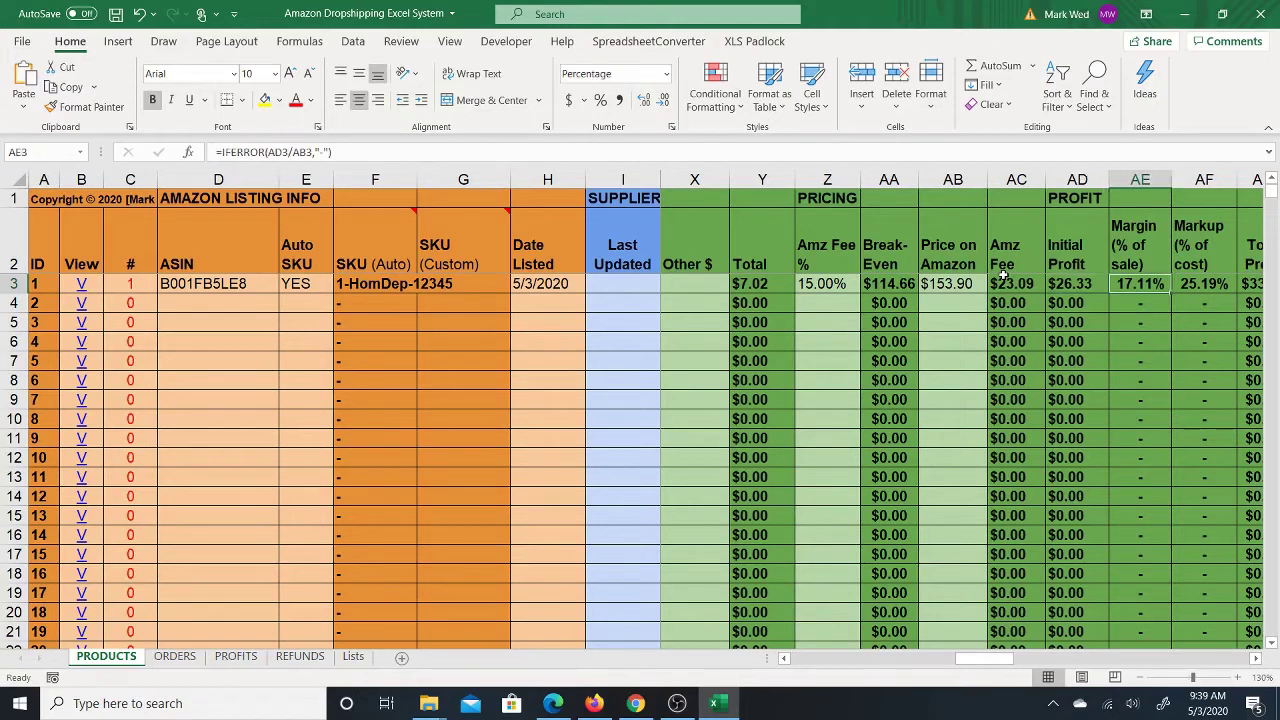
key(Right)
key(Right)
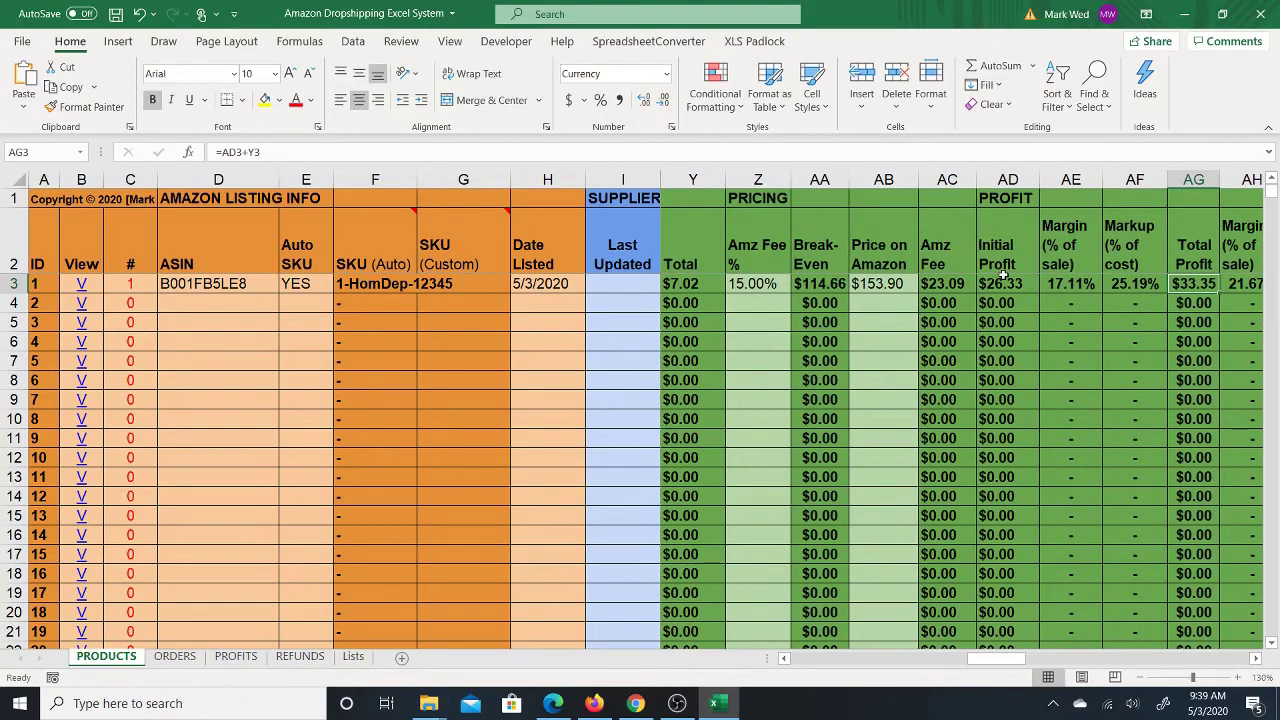
key(Left)
key(Left)
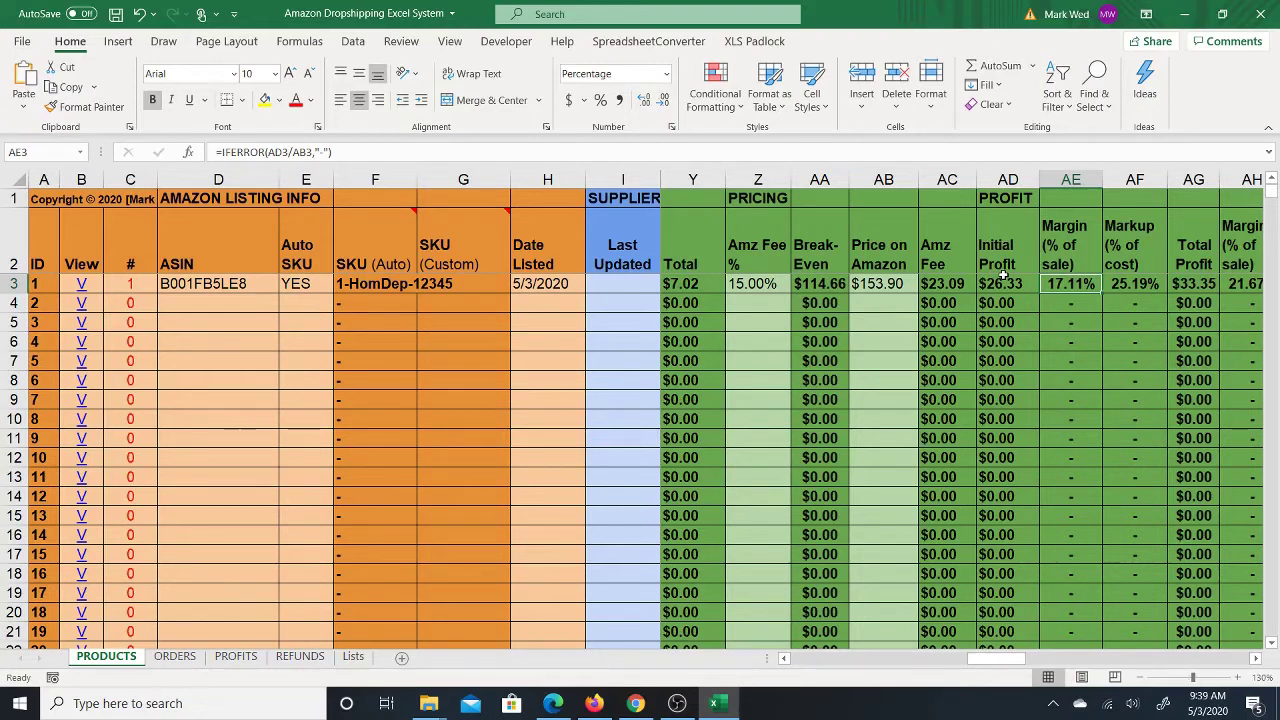
key(Right)
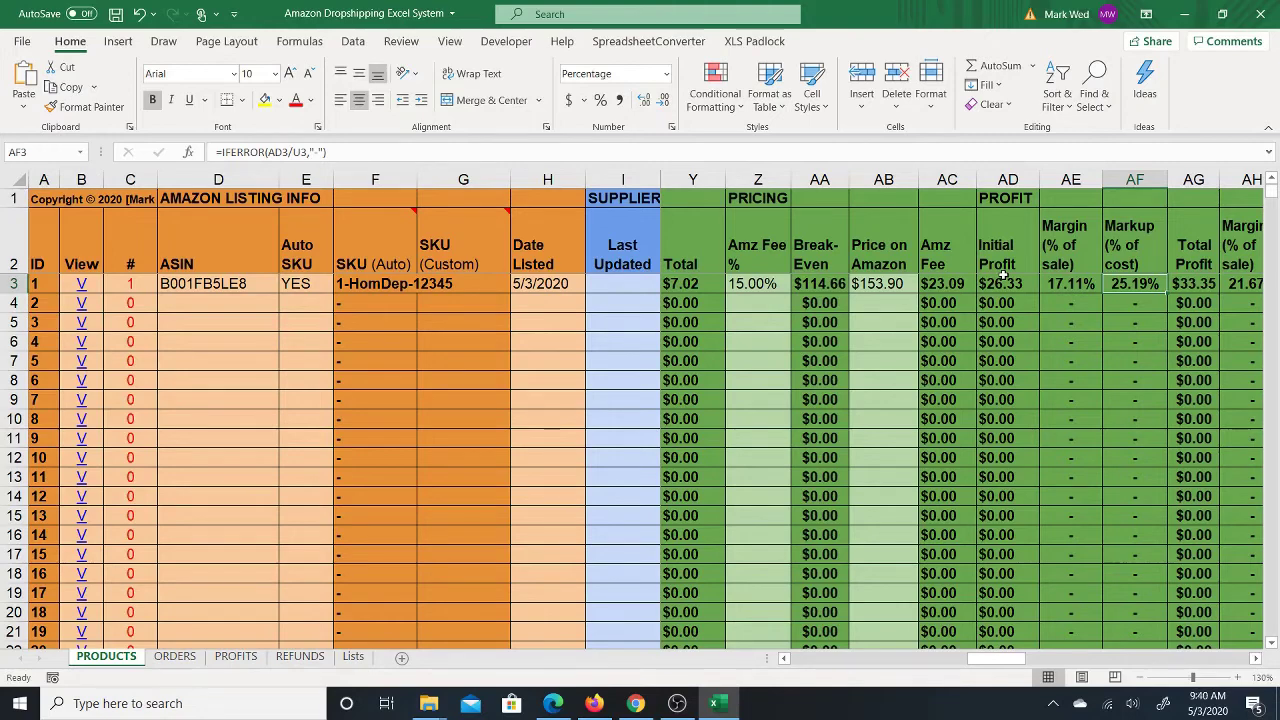
key(Right)
key(Right)
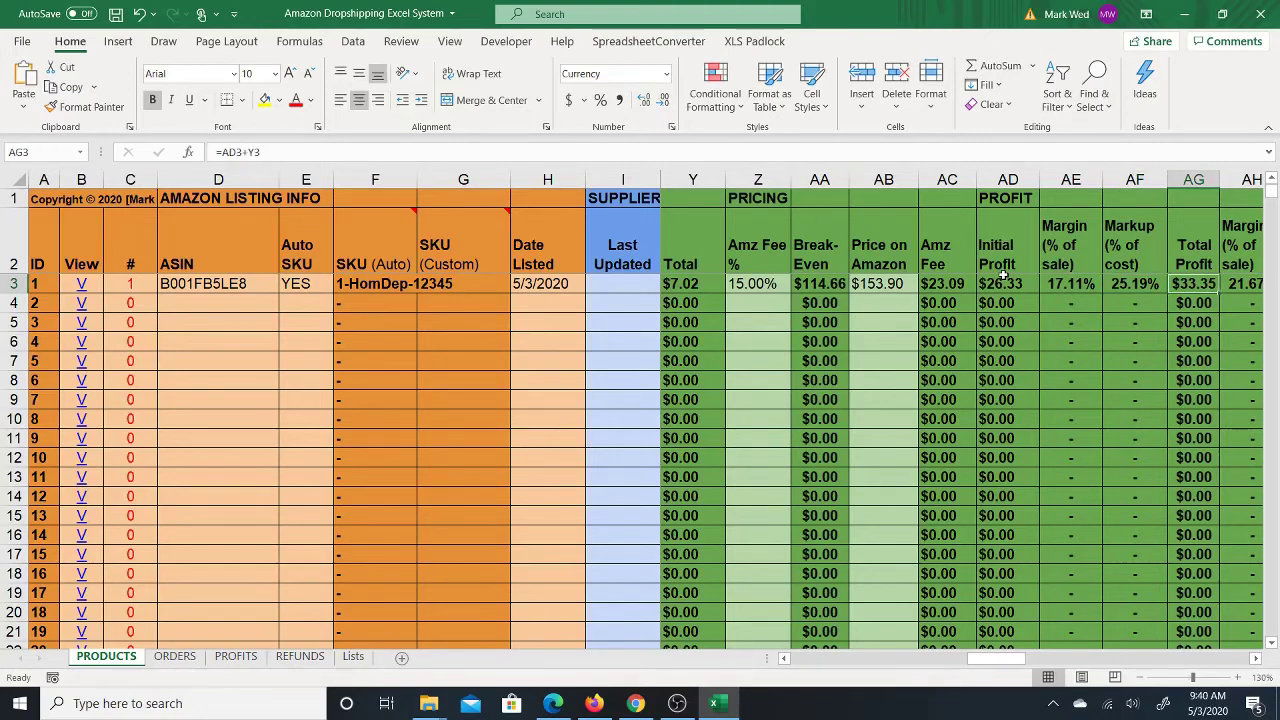
key(Left)
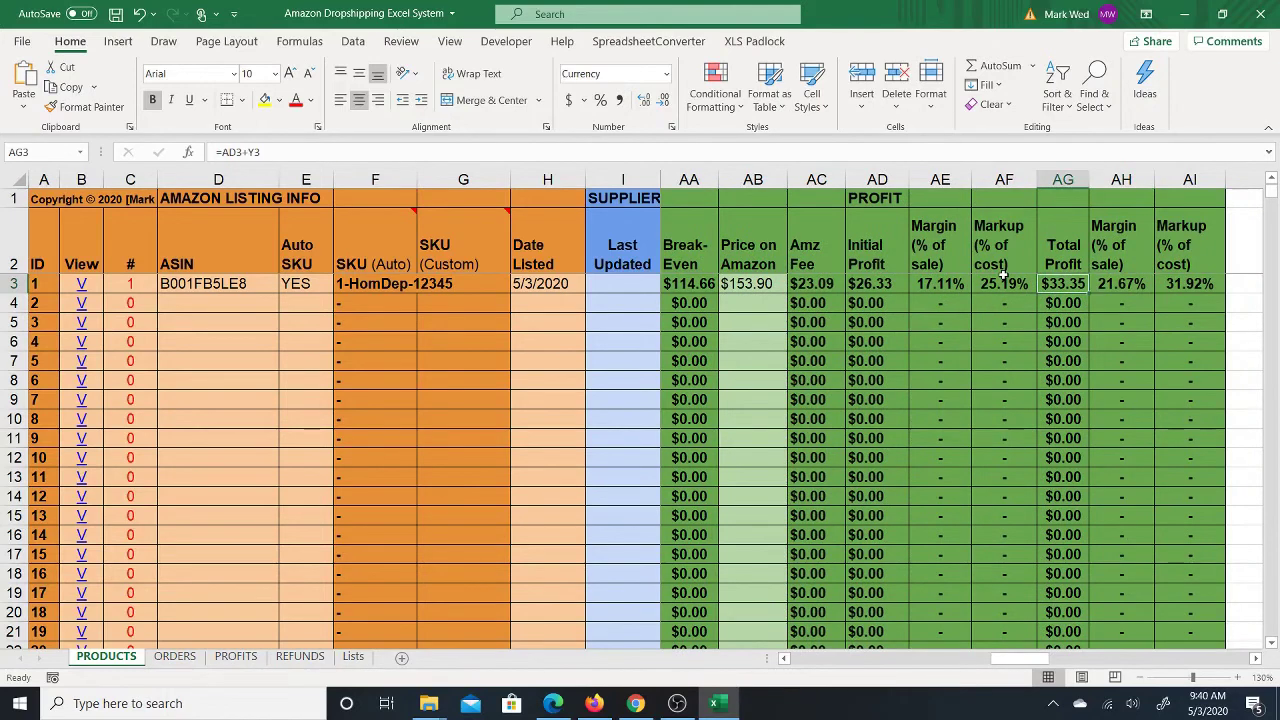
Trace product 1's Total Profit formula in AG3 back to its Initial Profit in AD3 and the cashback amount in Y3
key(Left)
key(Left)
key(Left)
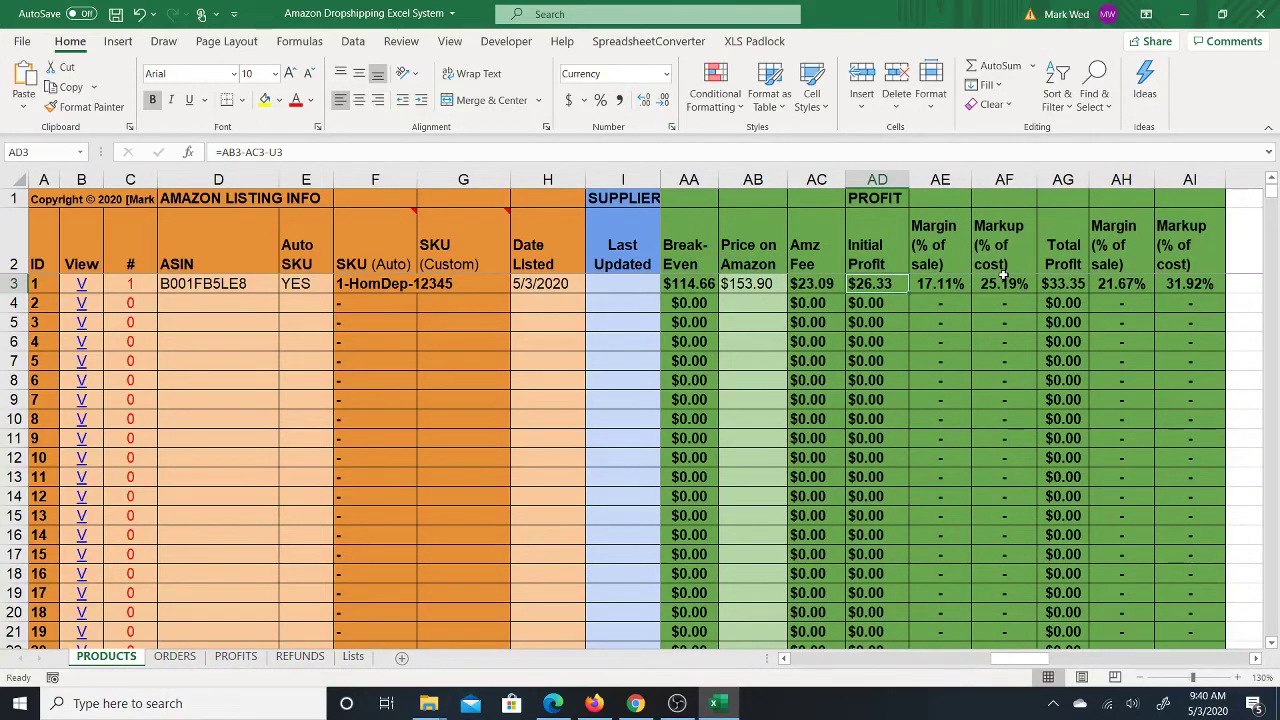
key(Left)
key(Left)
key(Left)
key(Left)
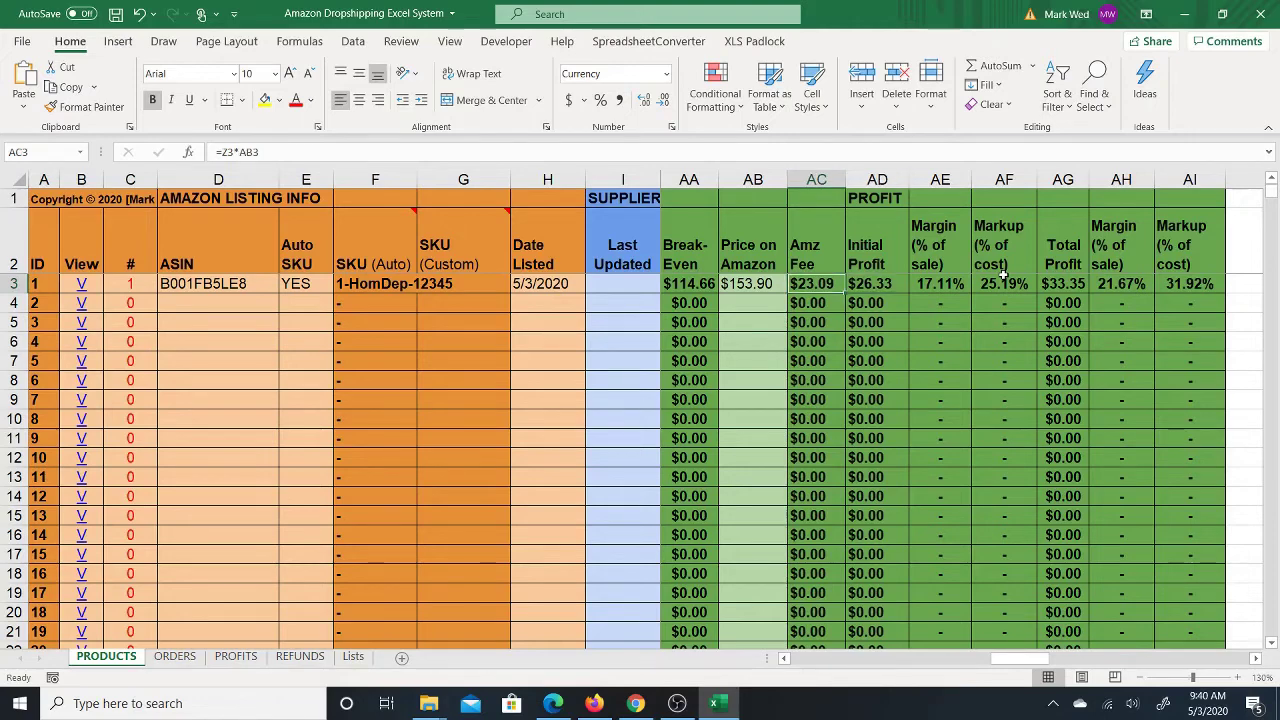
key(Right)
key(Right)
key(Right)
key(Right)
key(Right)
key(Right)
key(Right)
key(Right)
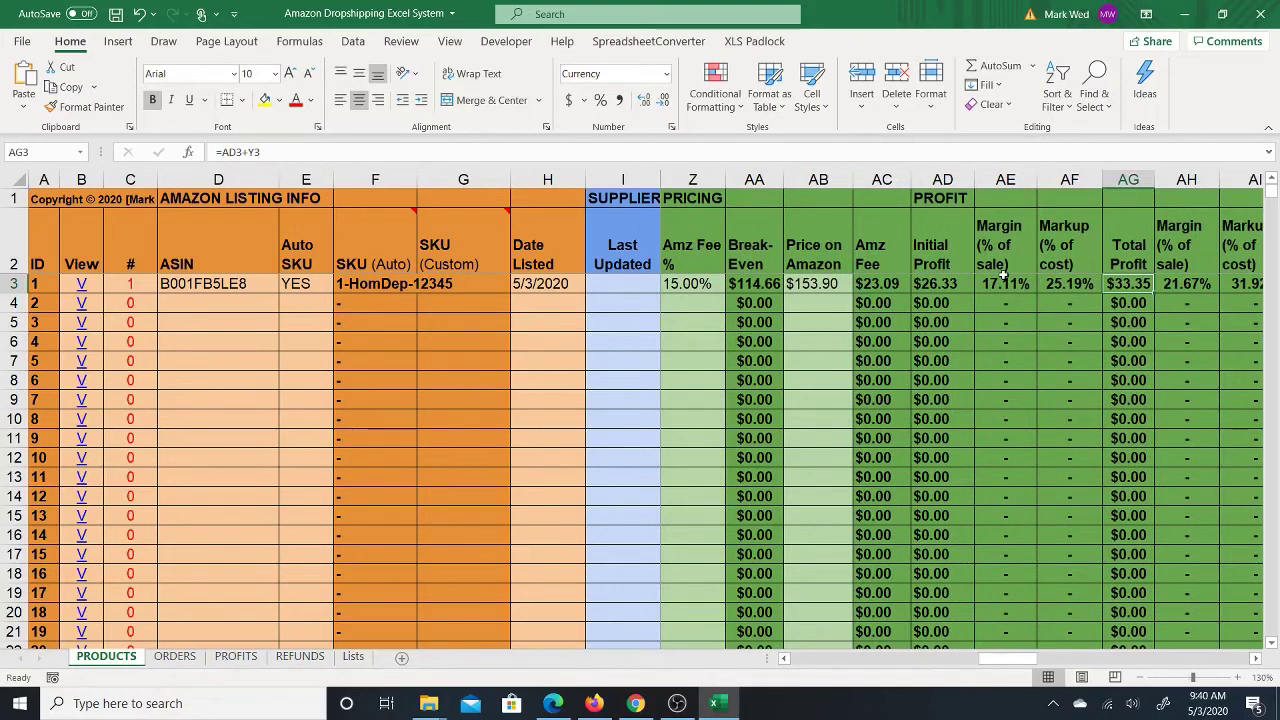
Examine product 1's Margin and Markup cells in AH3 and AI3 against its Total Profit in AG3
key(Right)
key(Right)
key(Left)
key(Right)
key(Left)
key(Left)
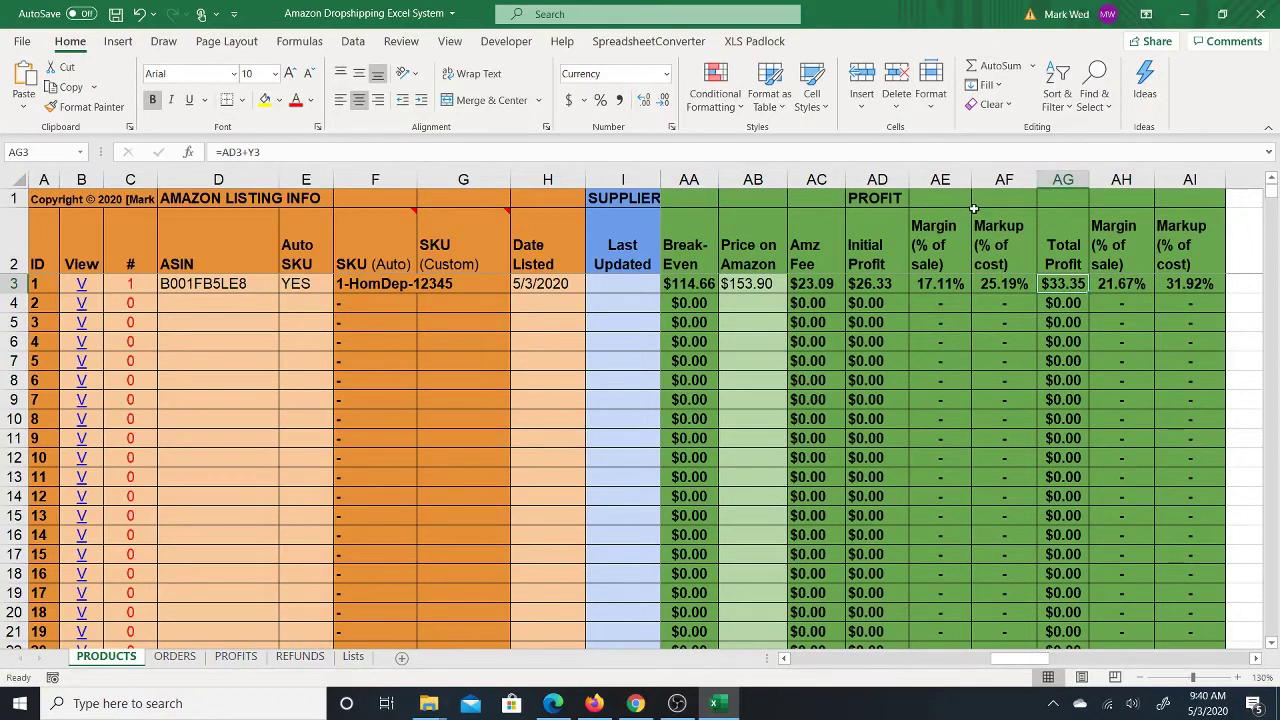
Compare the Initial Profit column AD with the Total Profit column AG
click(898, 257)
click(1063, 260)
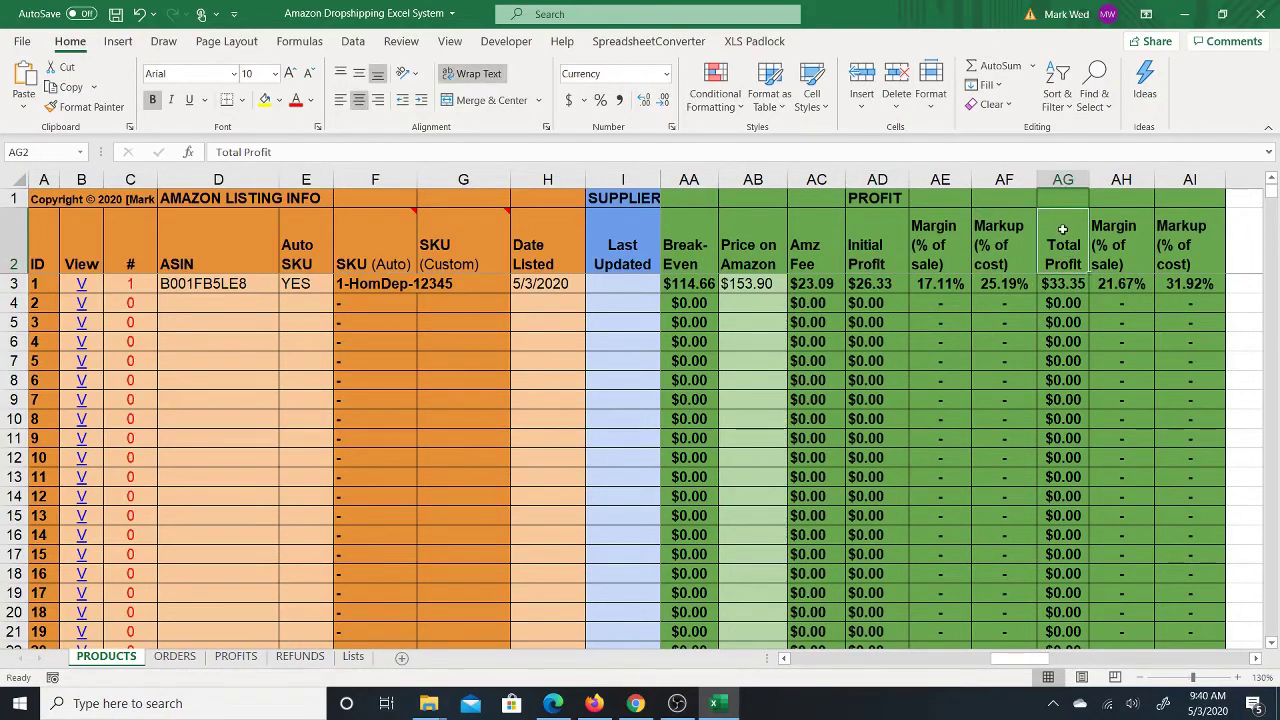
click(876, 234)
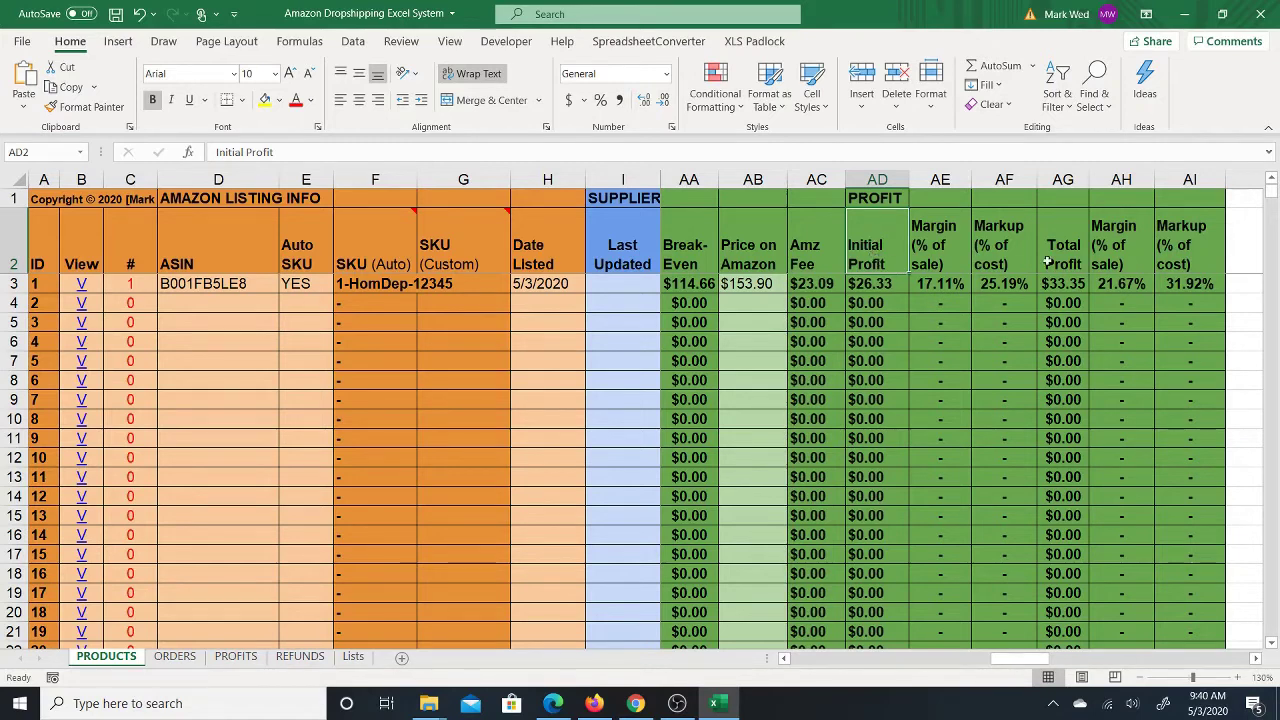
click(878, 178)
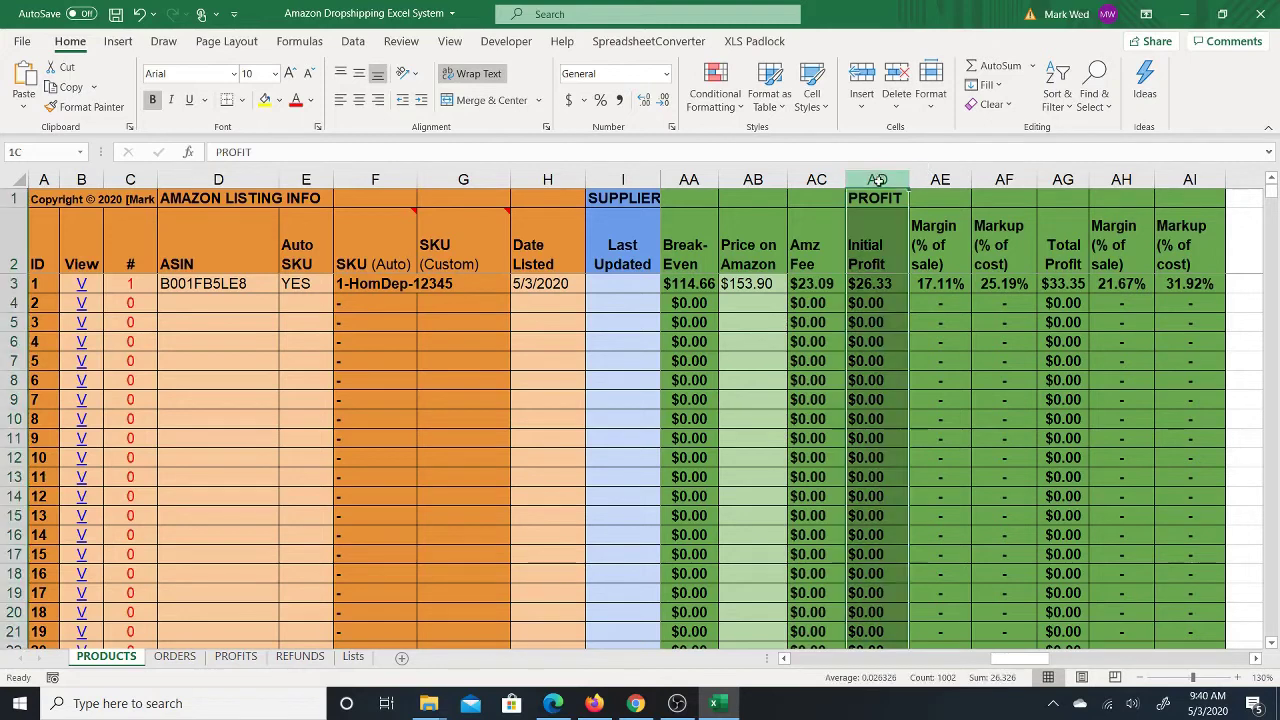
click(1066, 179)
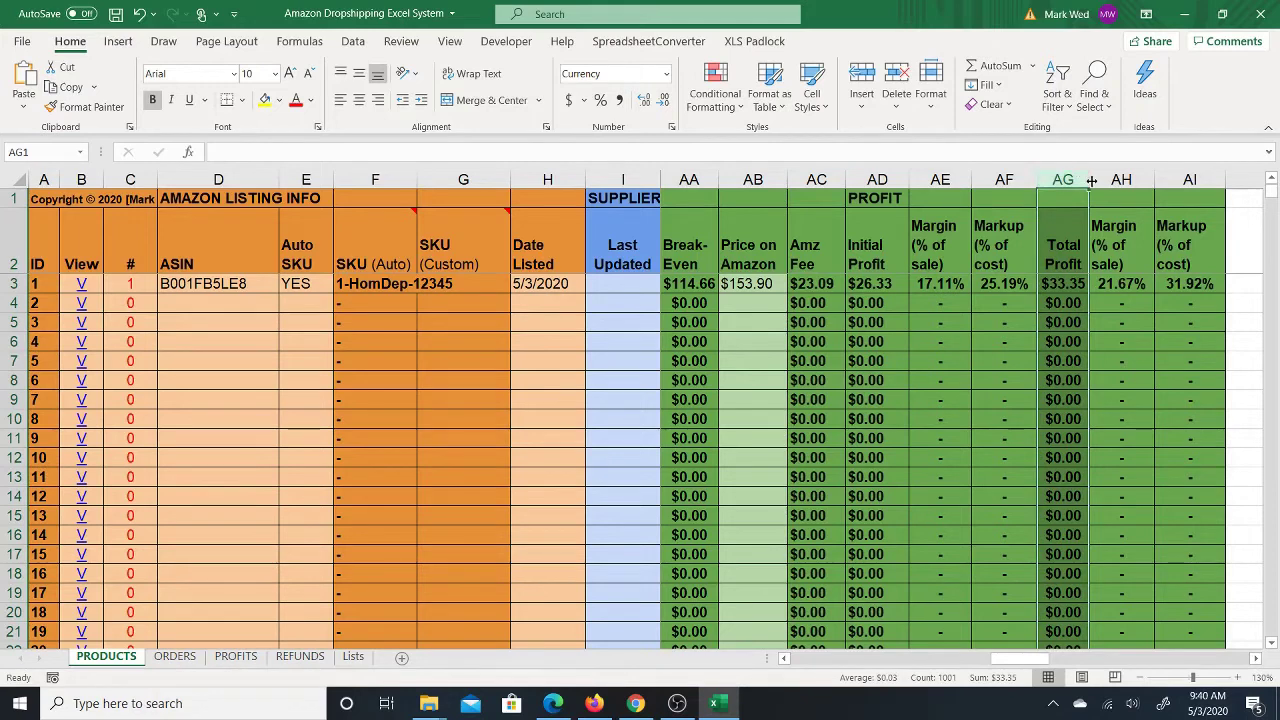
click(881, 179)
click(1063, 179)
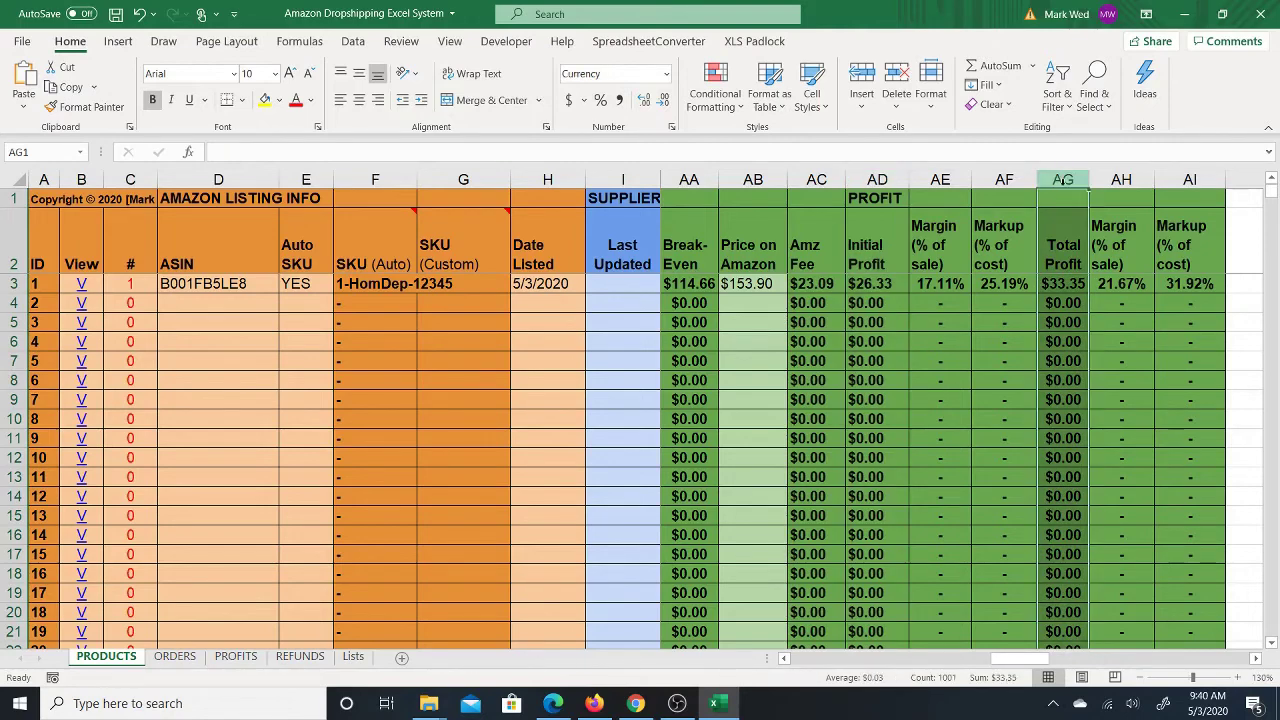
Paste product 1's ASIN as a value into product 14's ASIN cell, D16, and clear that cell again
drag(760, 284, 700, 284)
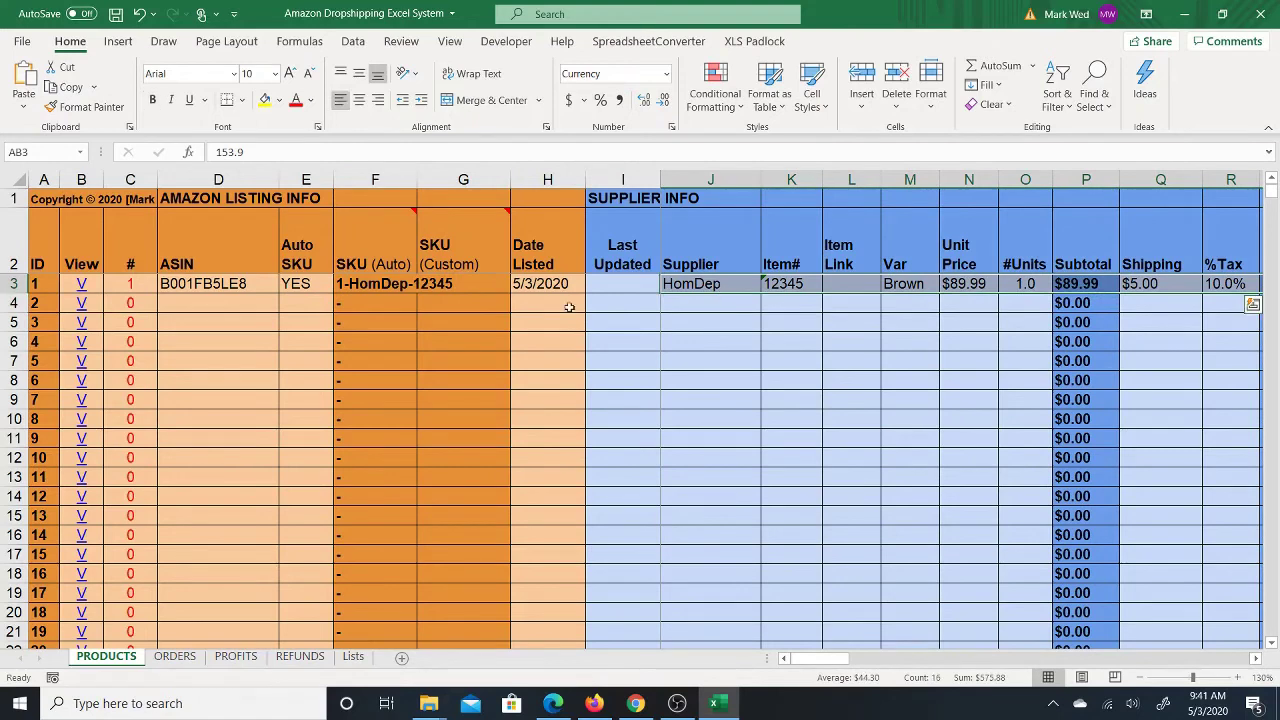
click(211, 307)
click(225, 284)
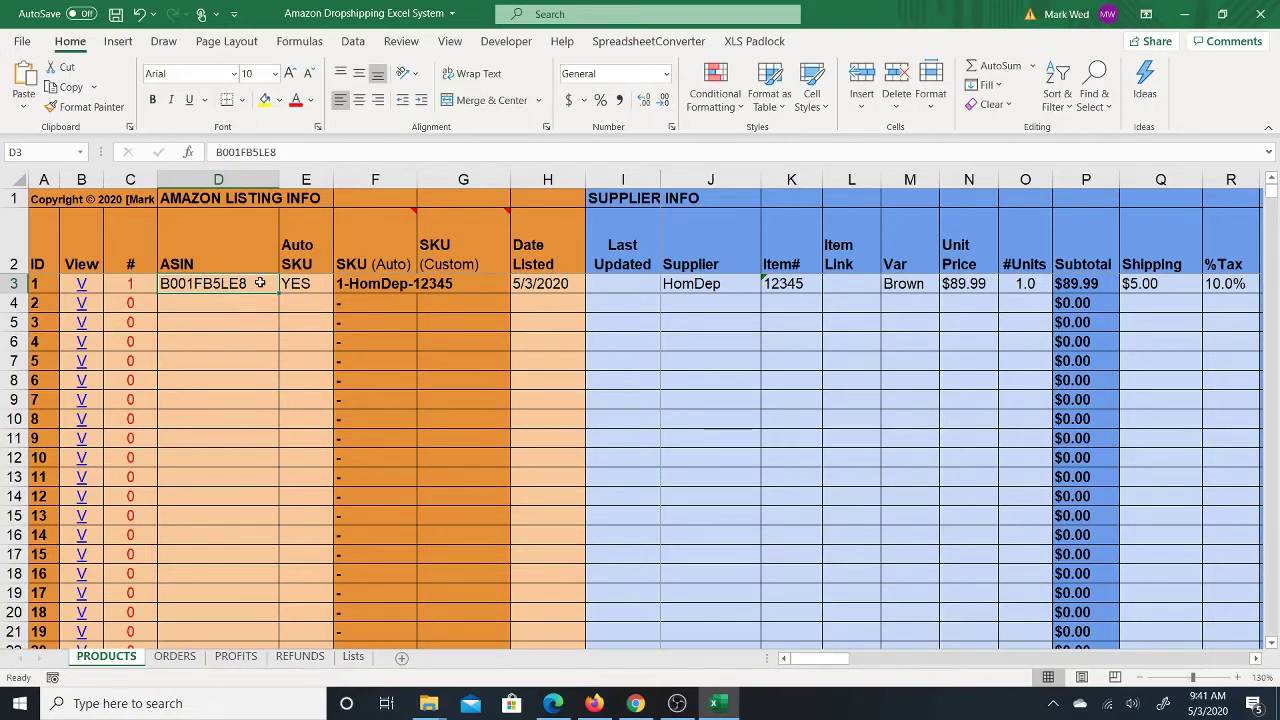
key(ctrl+c)
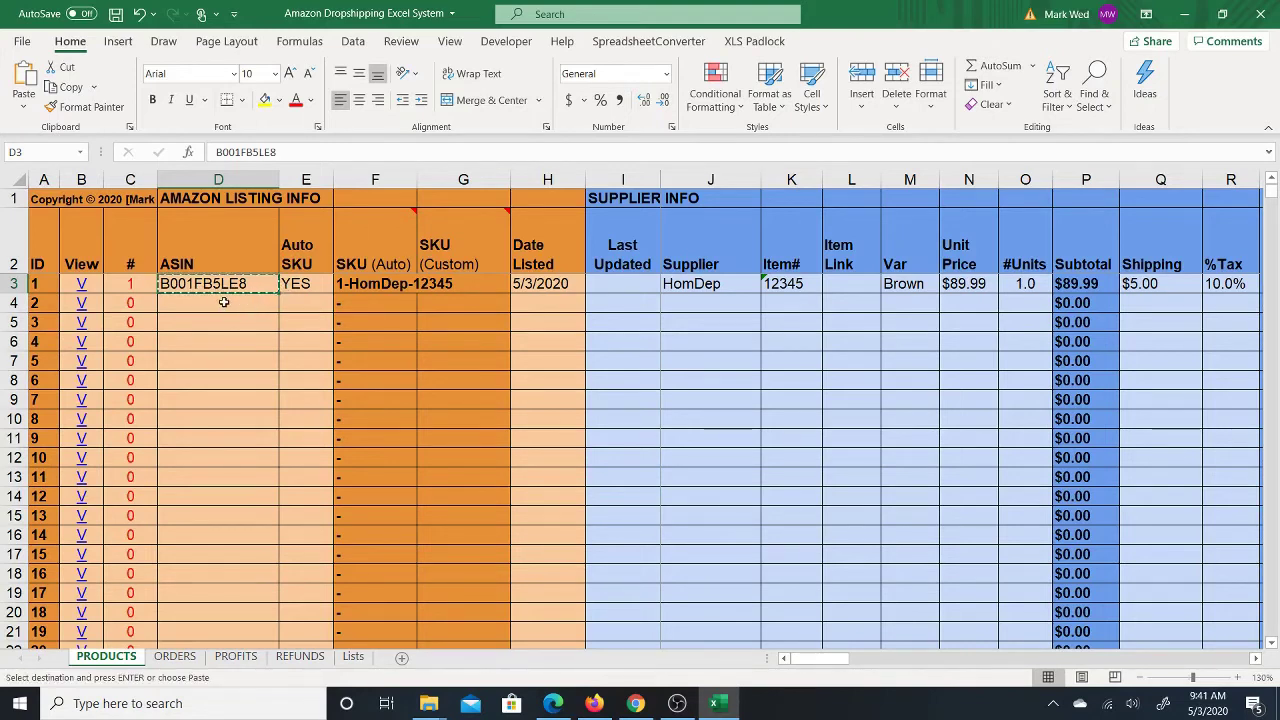
click(208, 536)
right_click(208, 536)
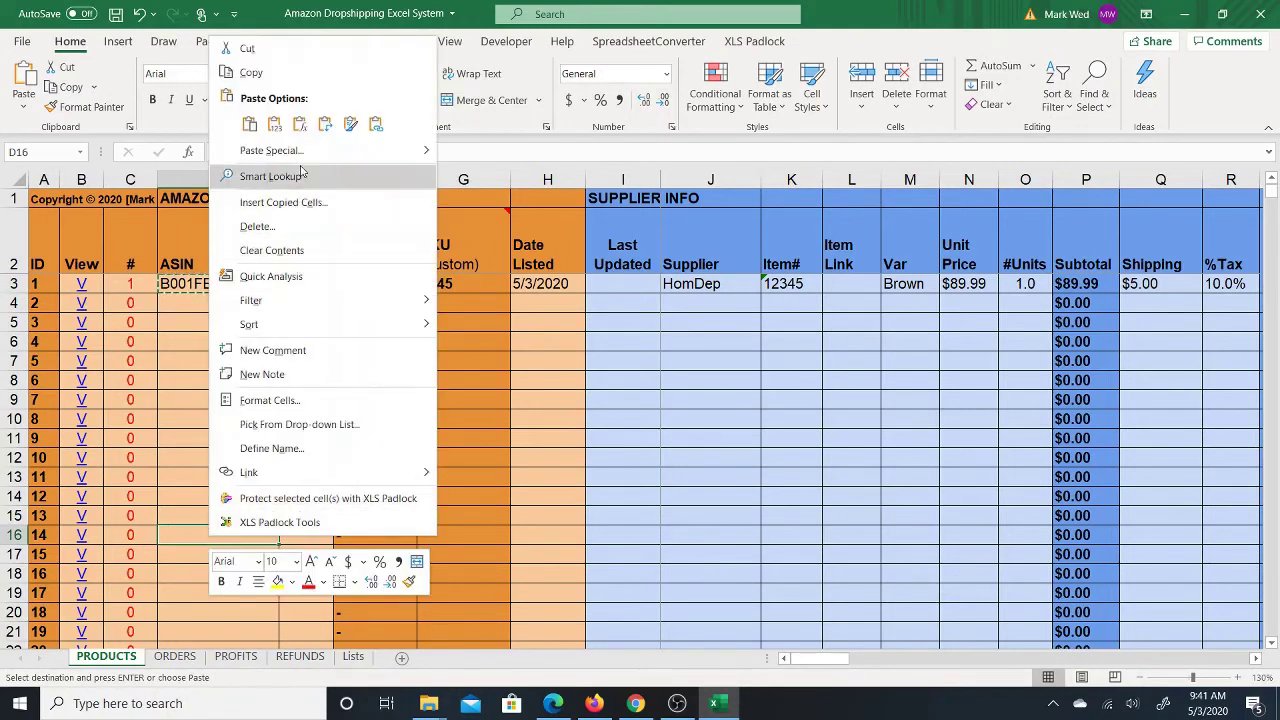
click(275, 124)
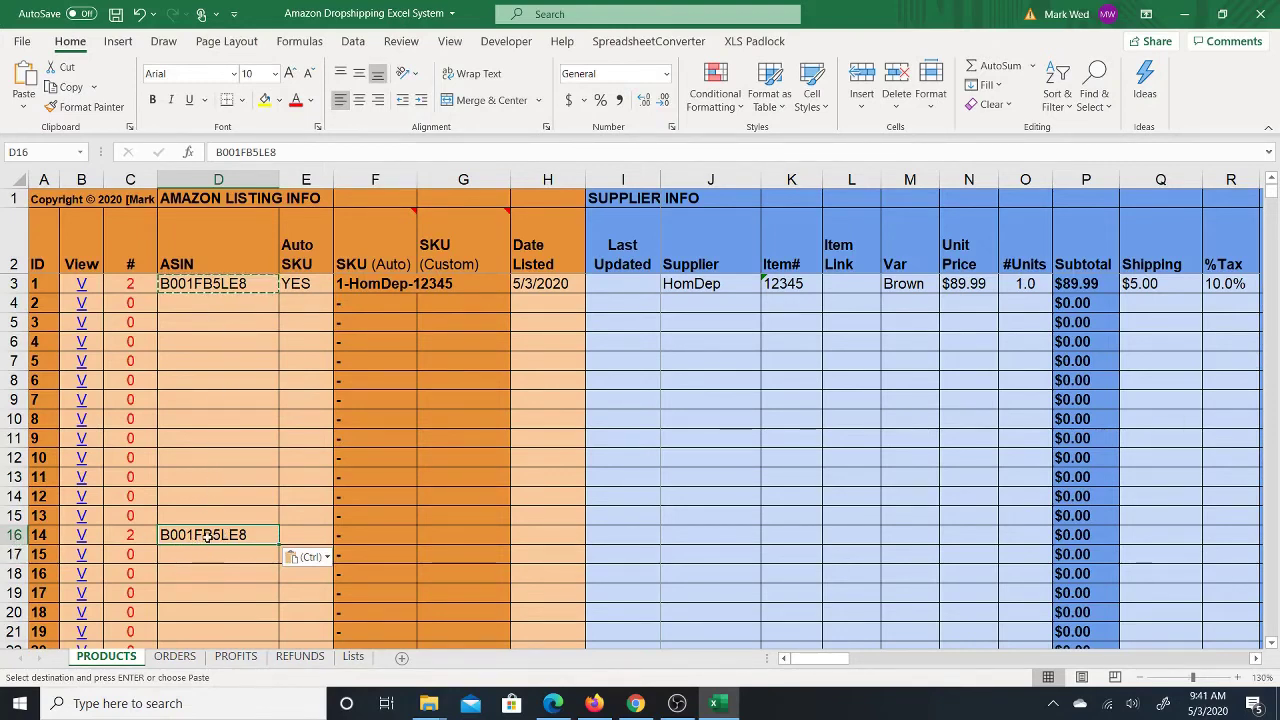
key(Escape)
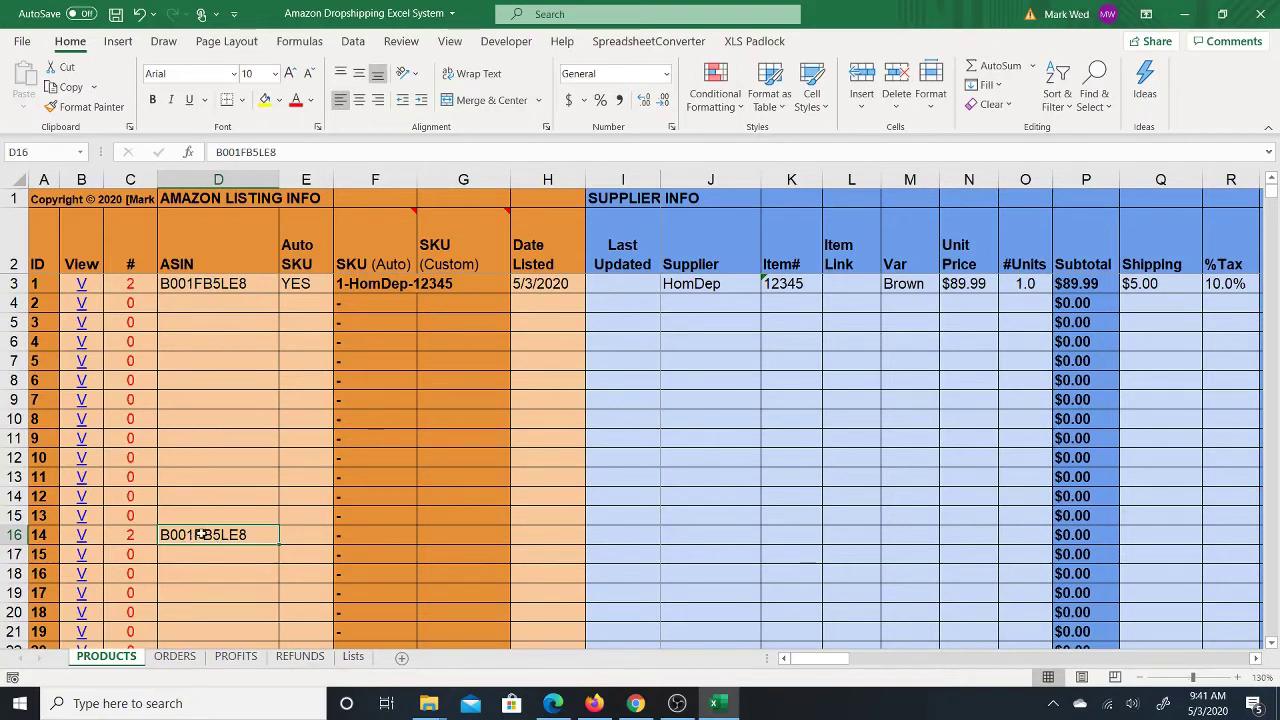
key(Delete)
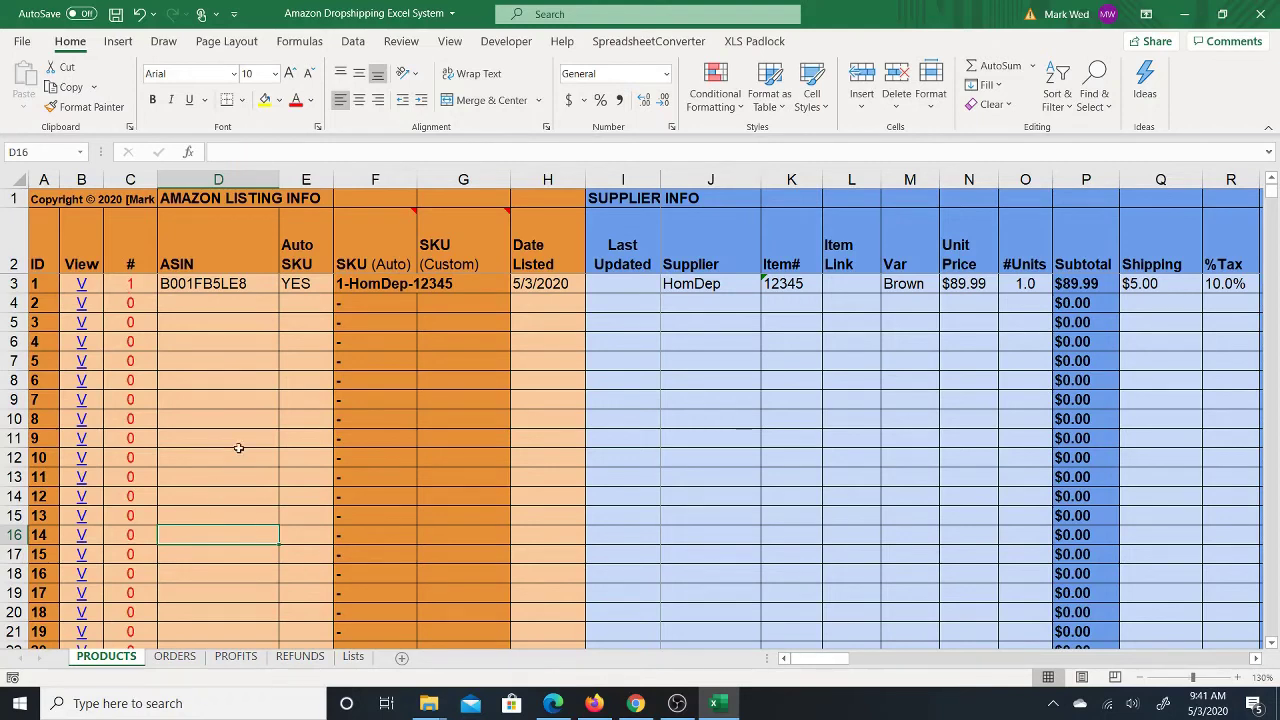
click(226, 322)
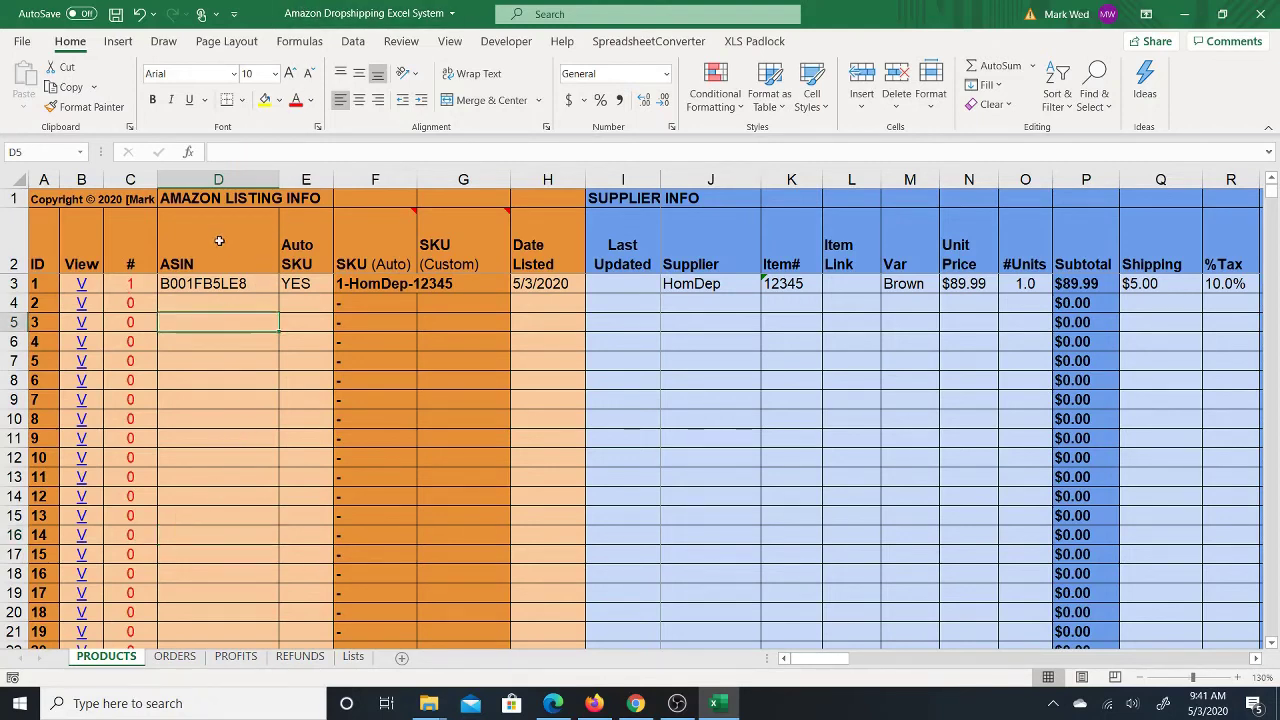
click(221, 179)
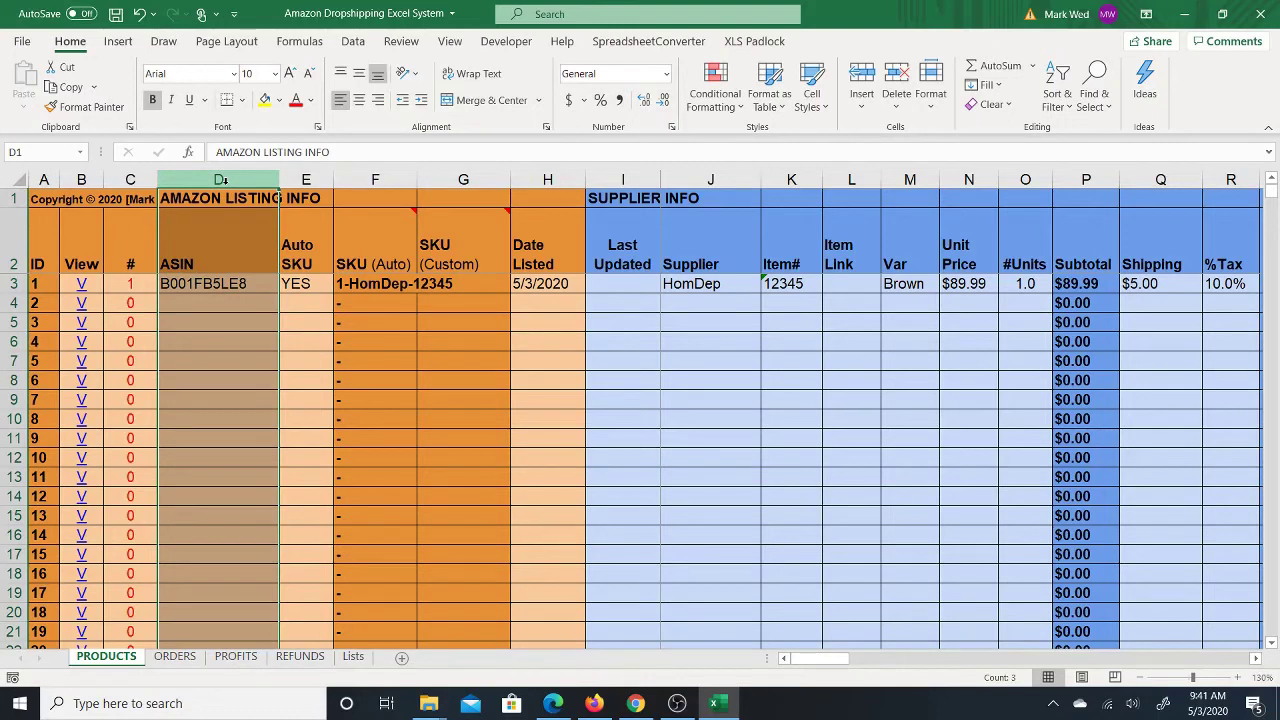
key(ctrl+f)
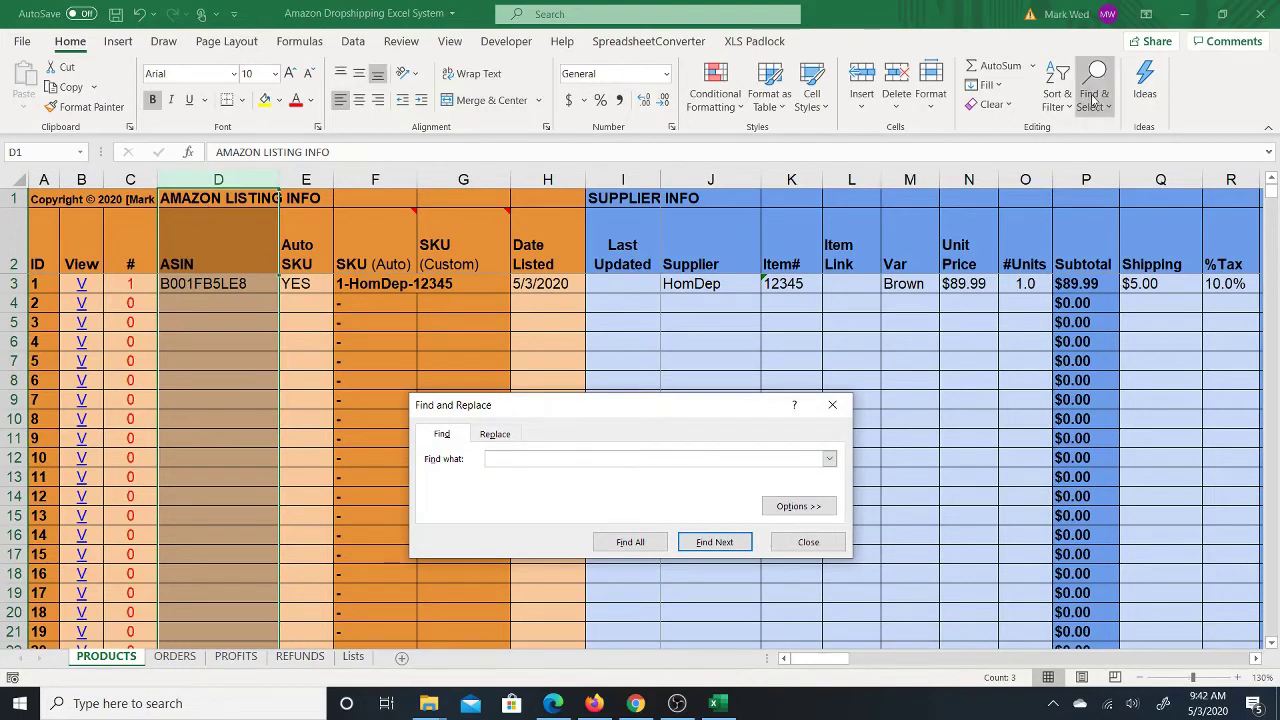
right_click(505, 460)
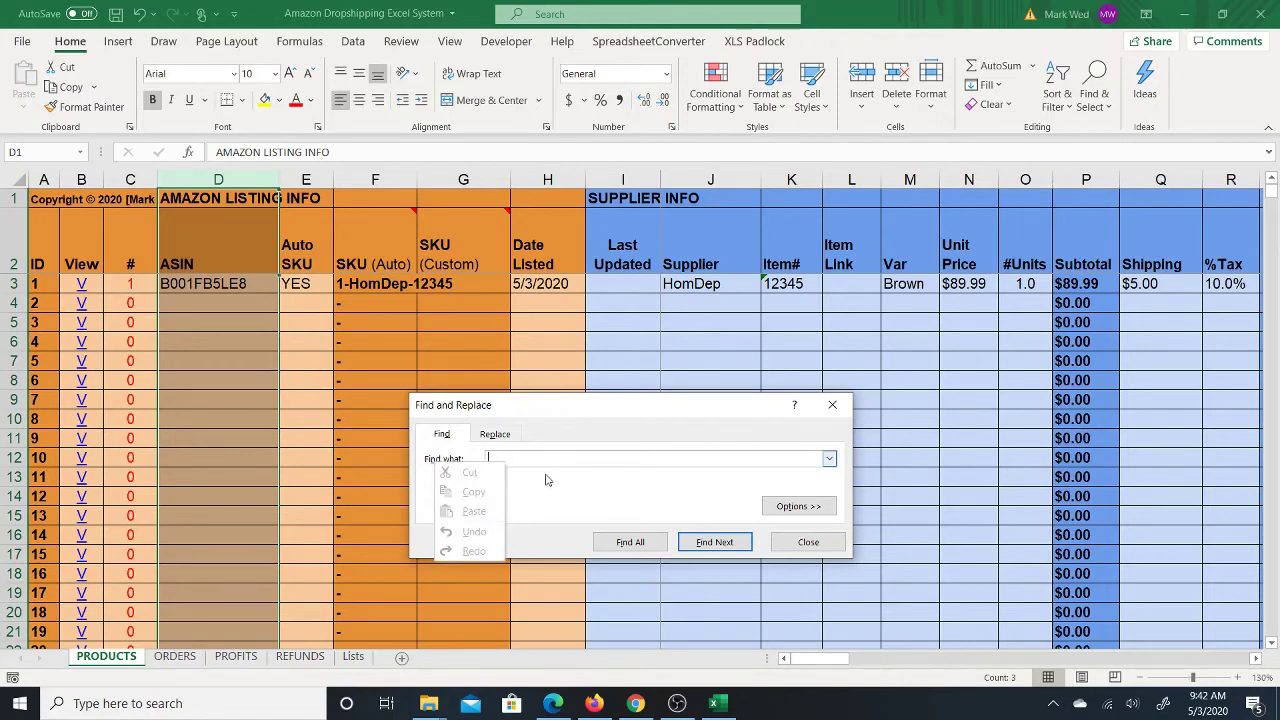
click(808, 542)
Search the ASIN column for product 1's copied ASIN, B001FB5LE8, and close the search
click(232, 284)
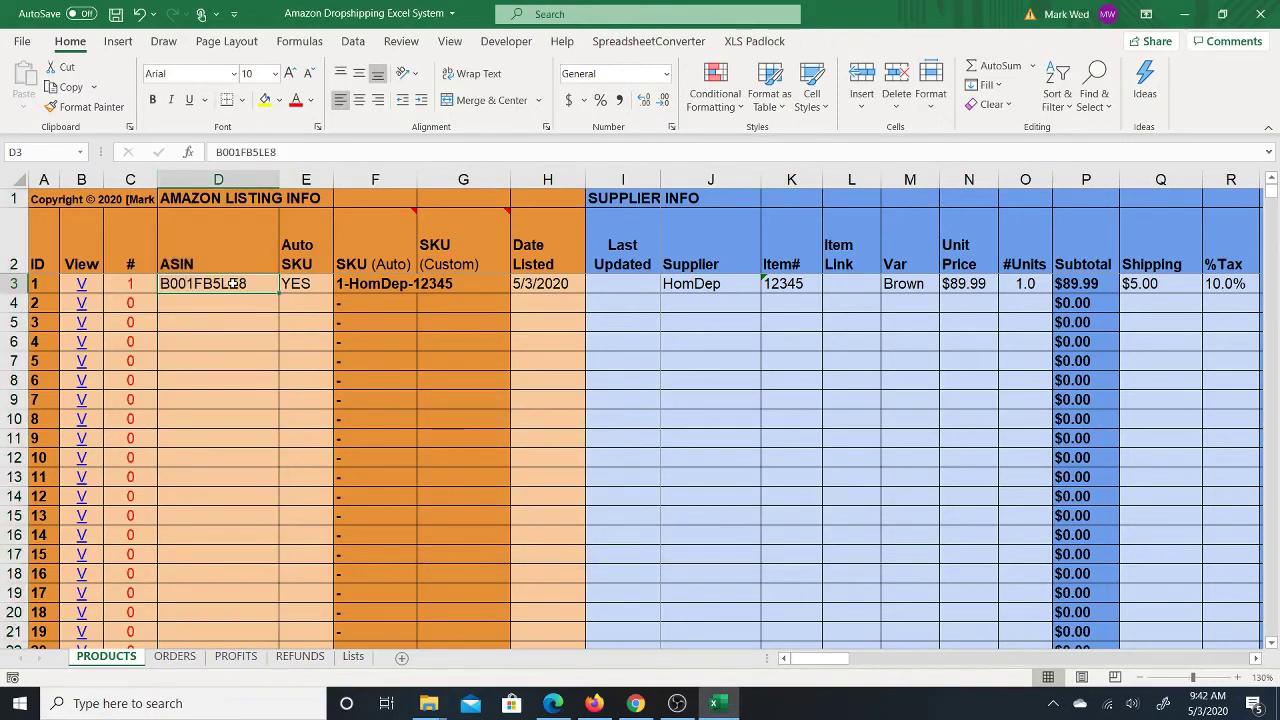
key(ctrl+c)
click(218, 179)
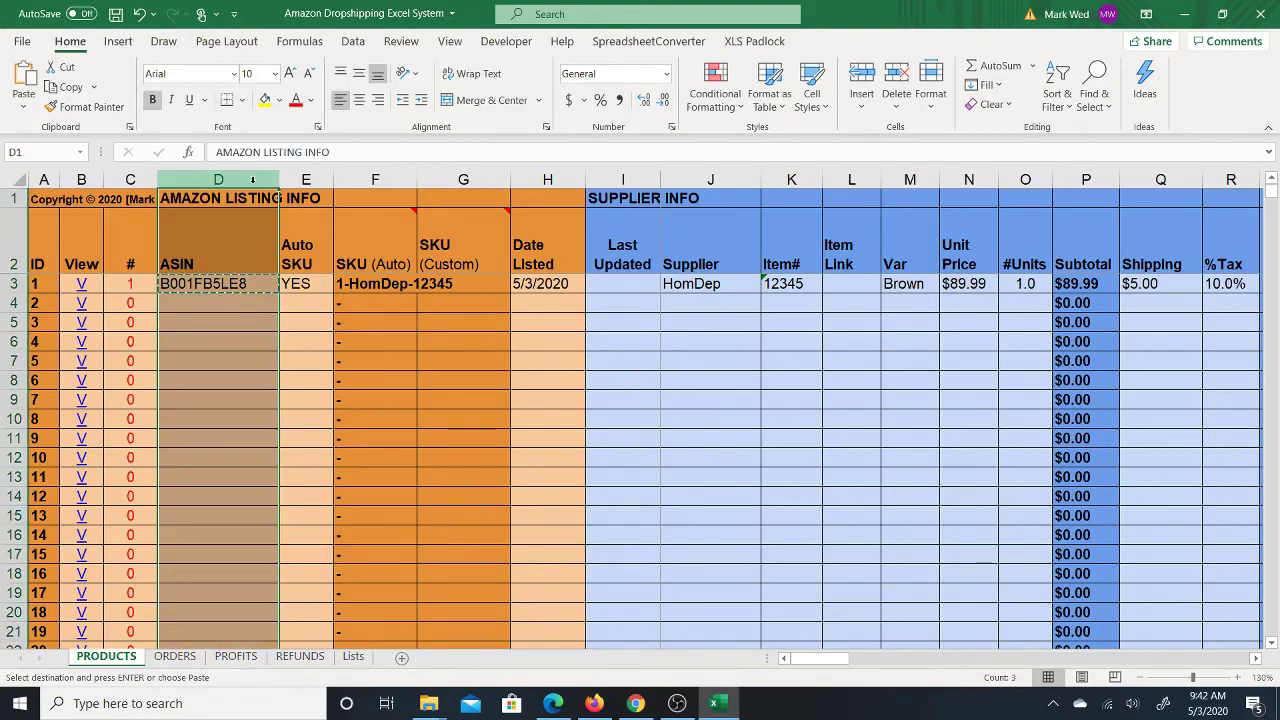
click(1094, 93)
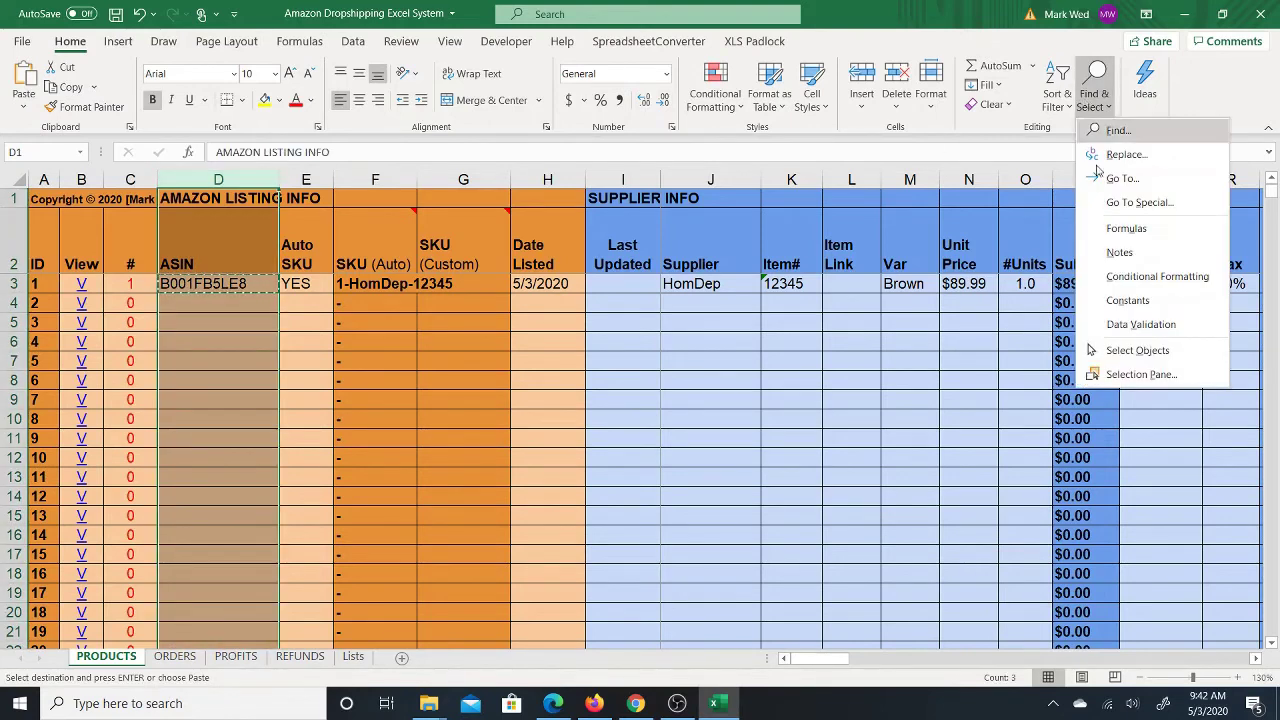
click(1118, 130)
key(ctrl+v)
click(714, 561)
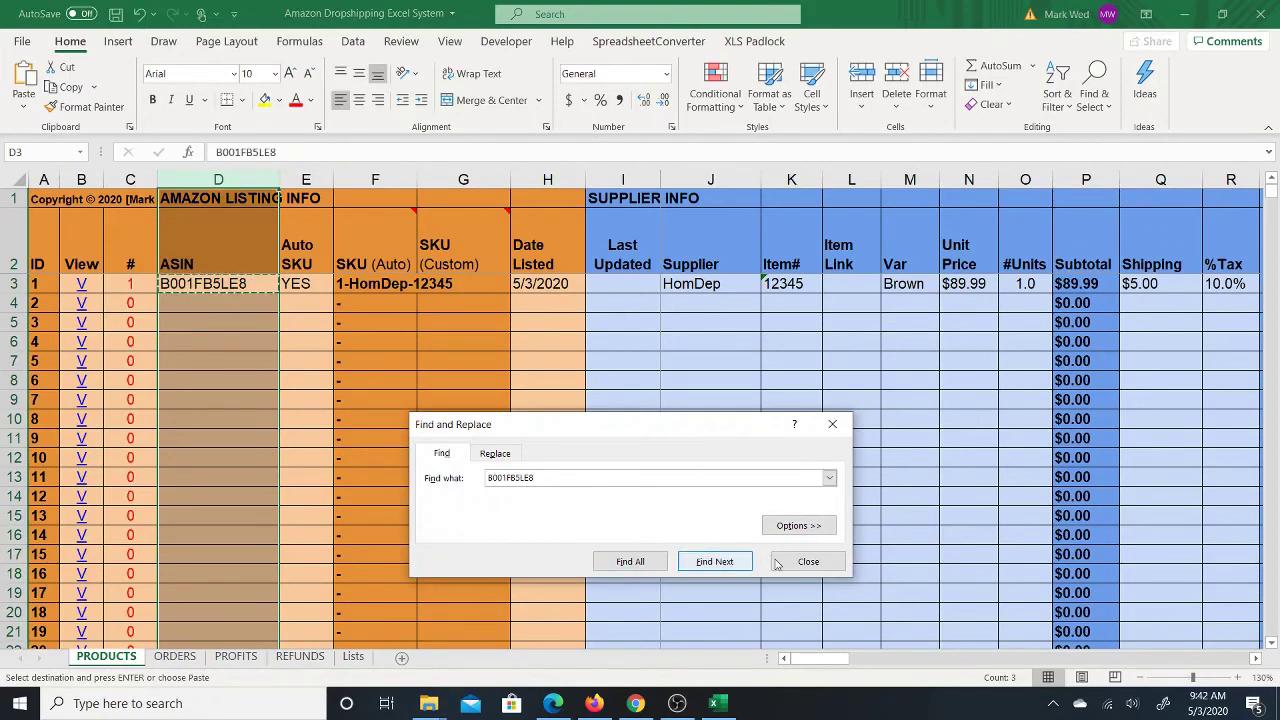
click(808, 561)
click(222, 386)
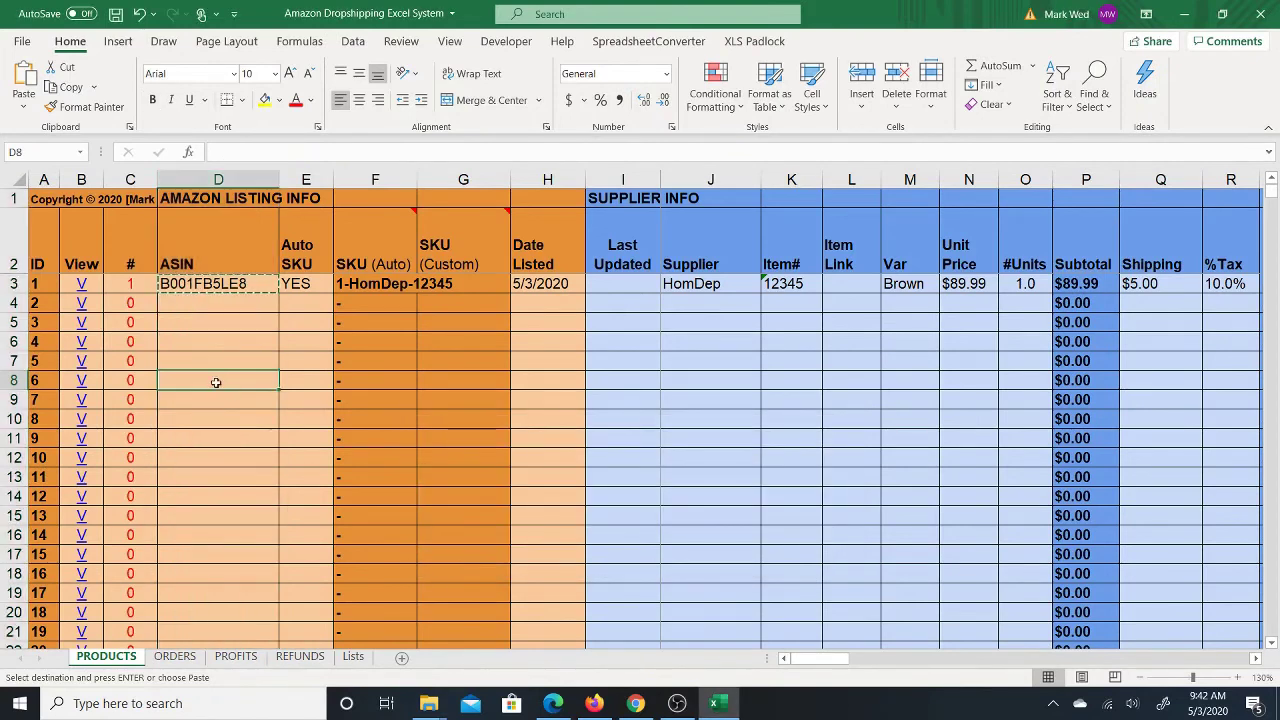
key(Escape)
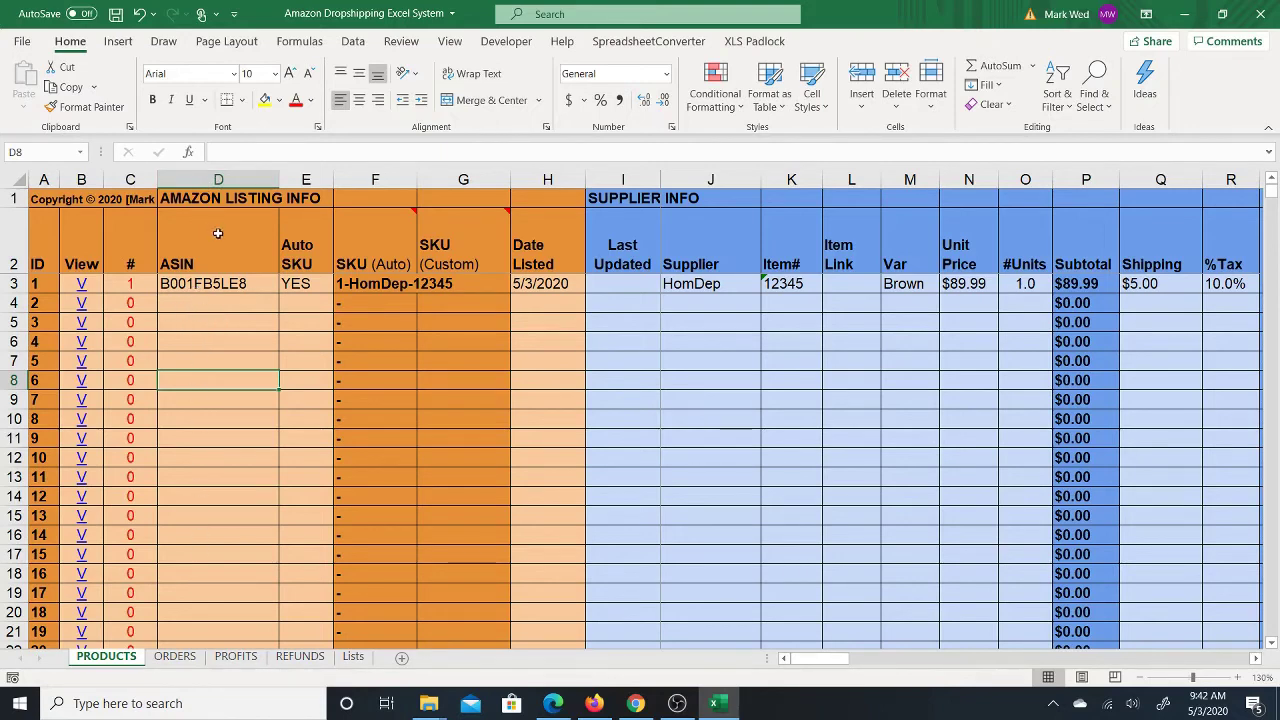
Add filters to the header row from ID in A2 to Markup in AI2
drag(43, 241, 1162, 226)
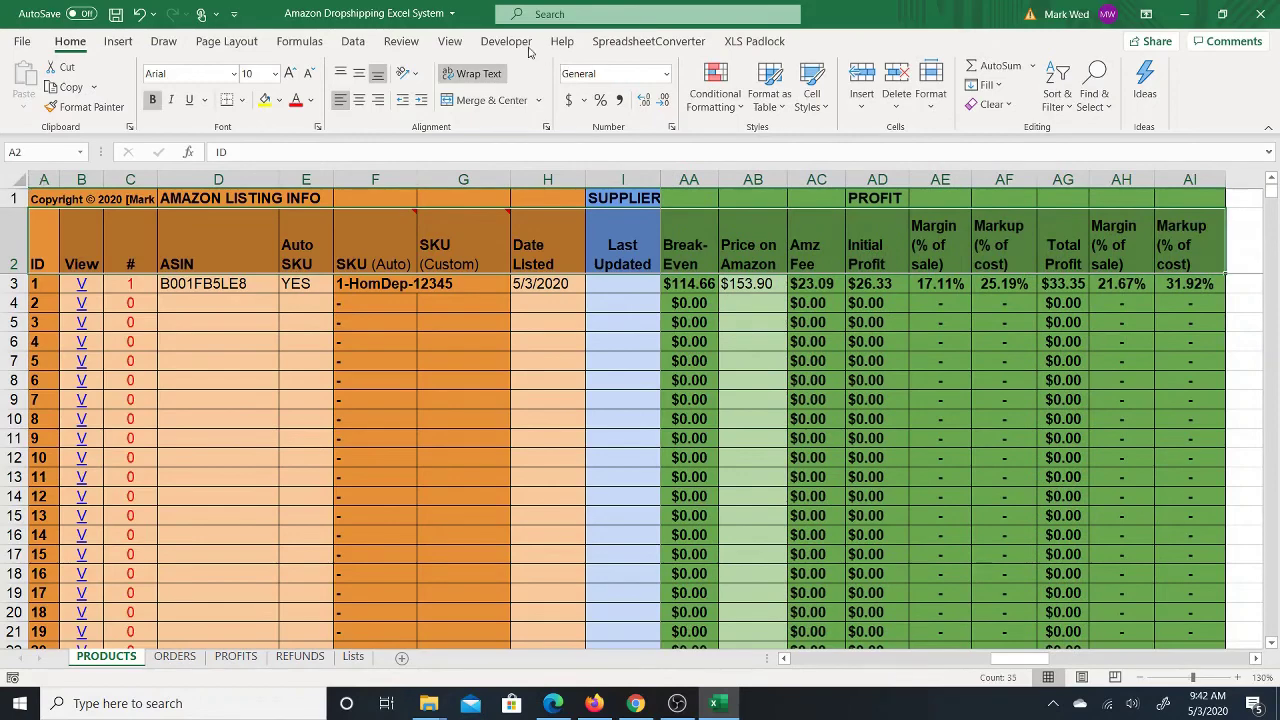
click(360, 50)
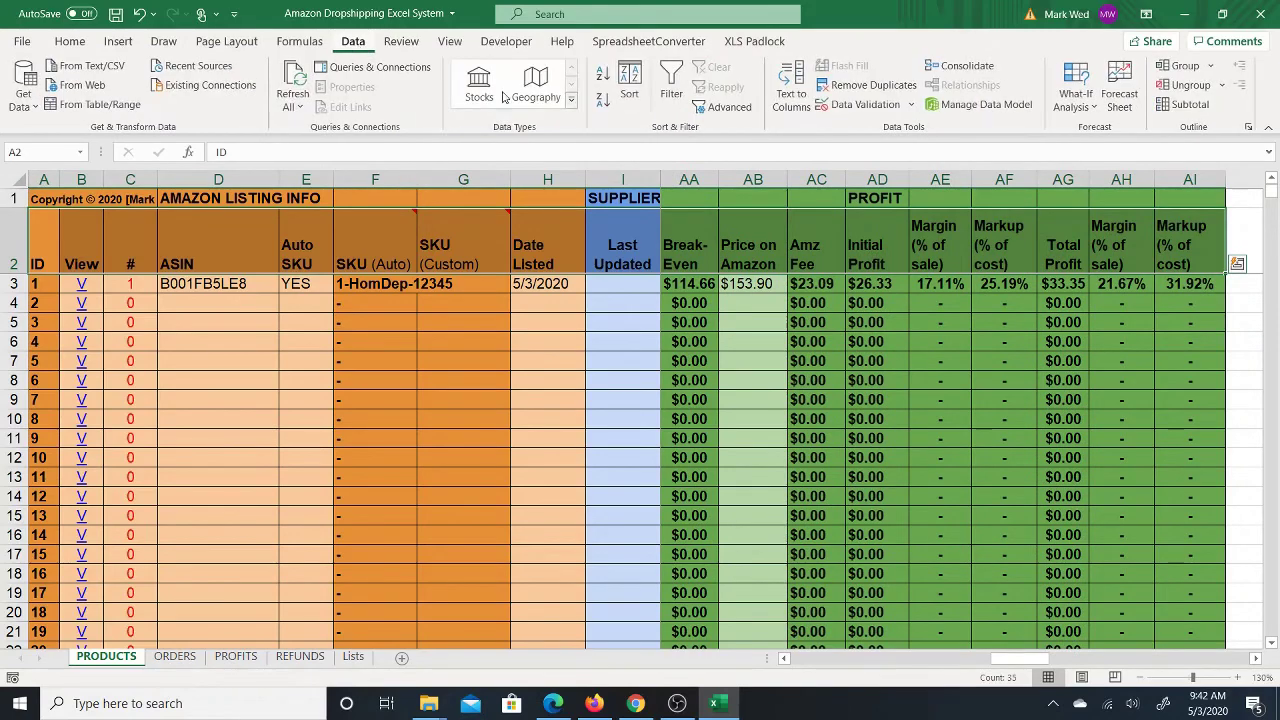
click(671, 85)
click(69, 41)
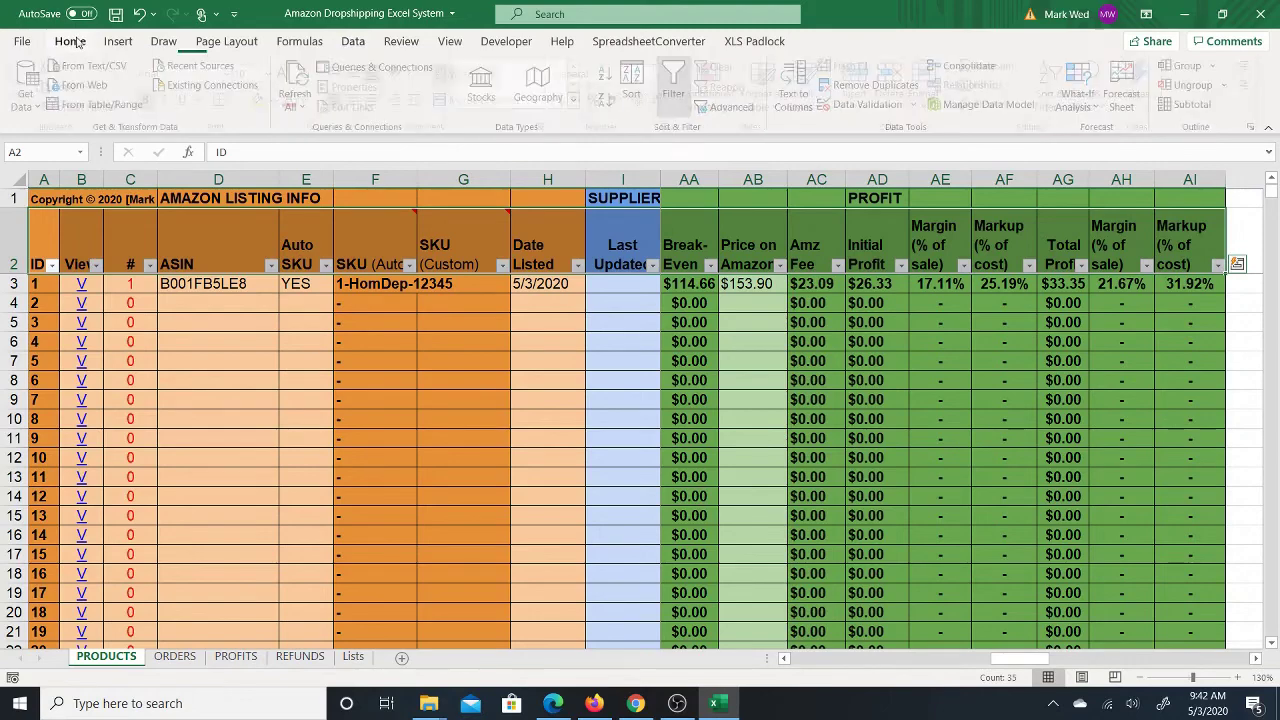
click(808, 663)
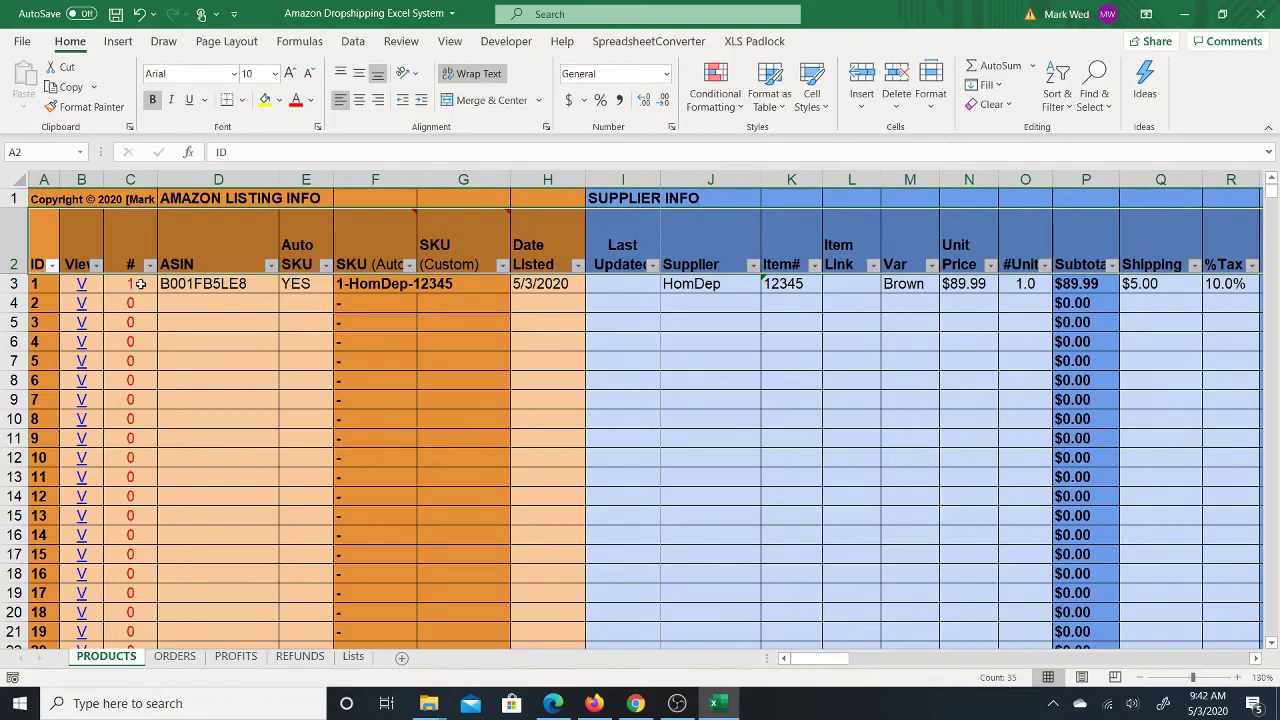
Examine the filterable listing headers and the ASIN column's filter options, keeping all values included
click(213, 283)
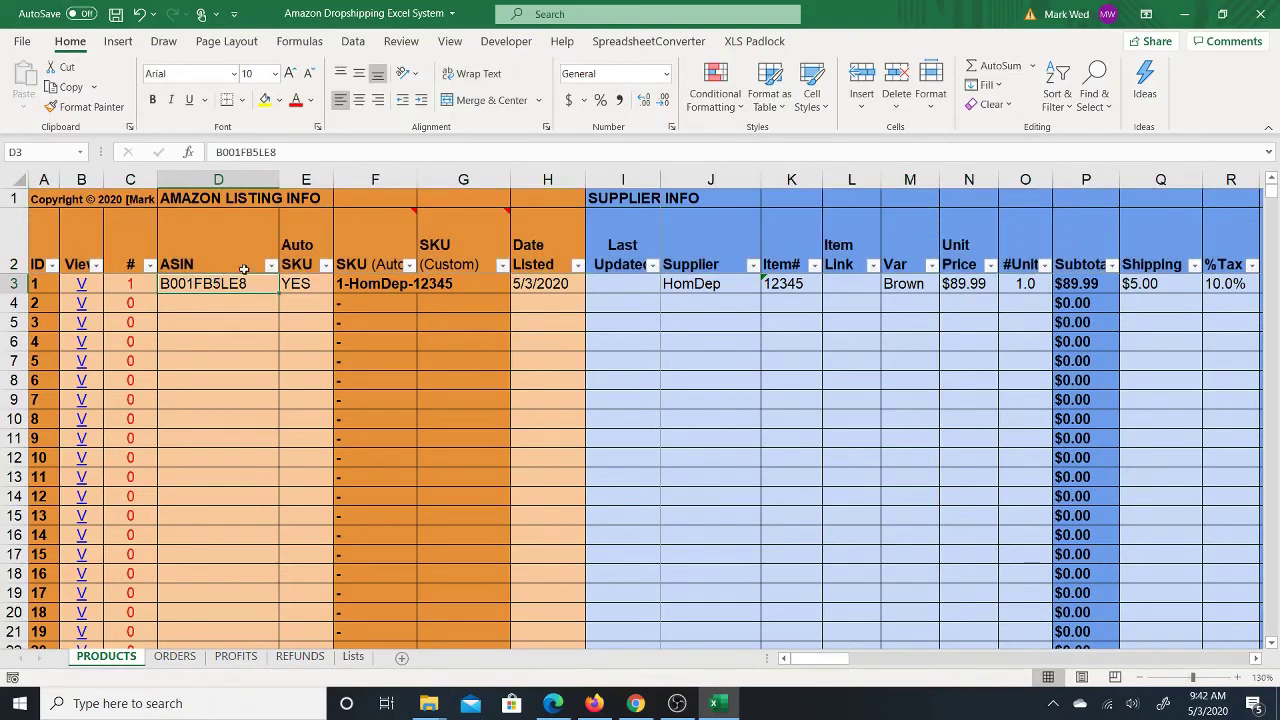
click(390, 234)
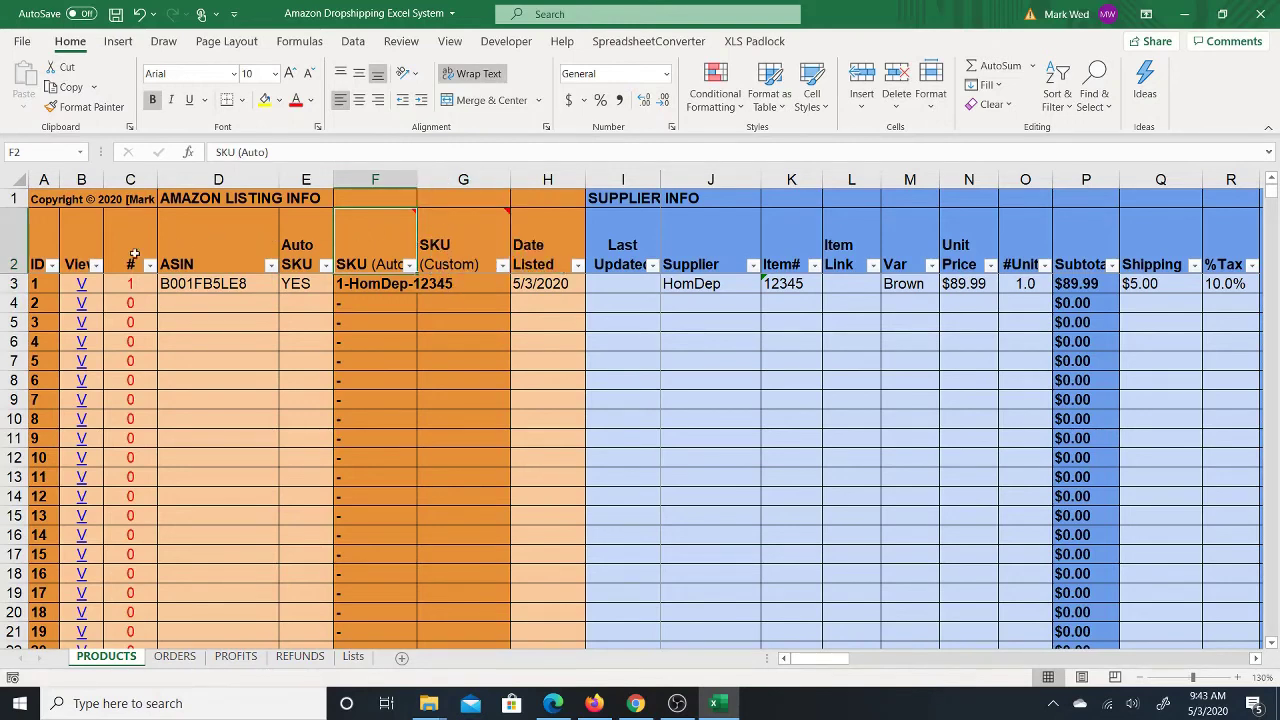
click(550, 239)
click(625, 248)
click(254, 263)
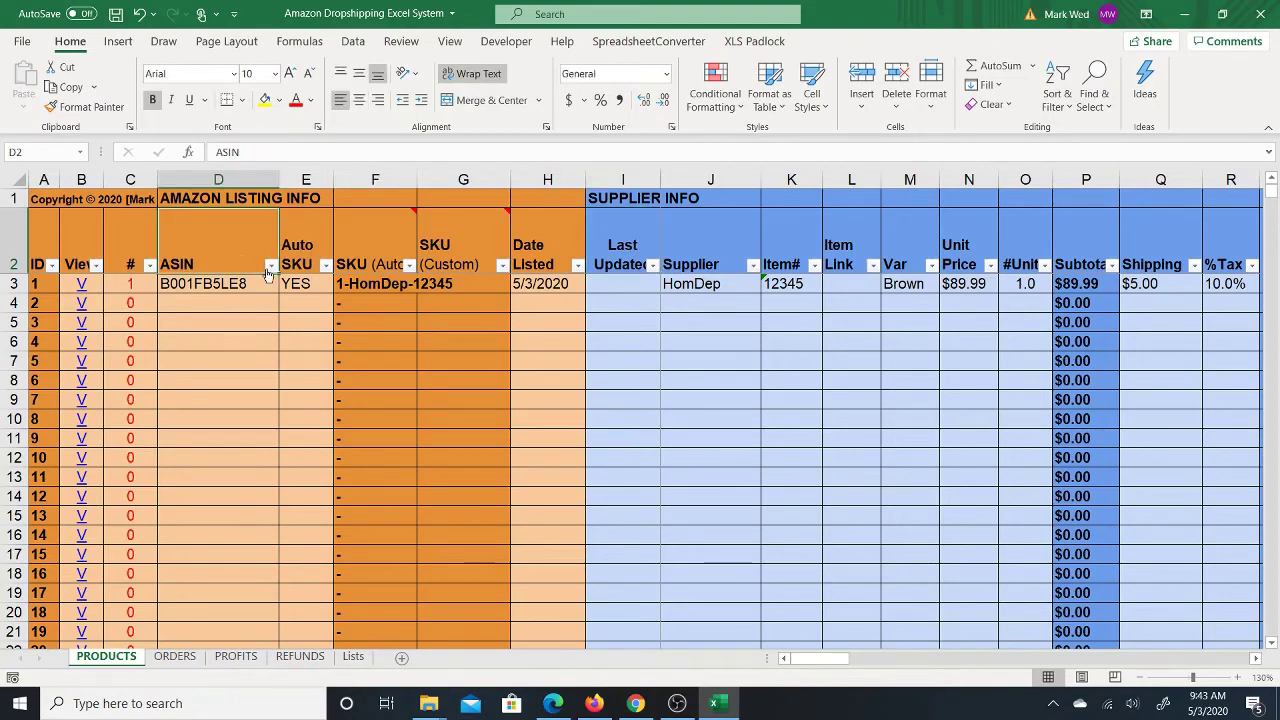
click(270, 265)
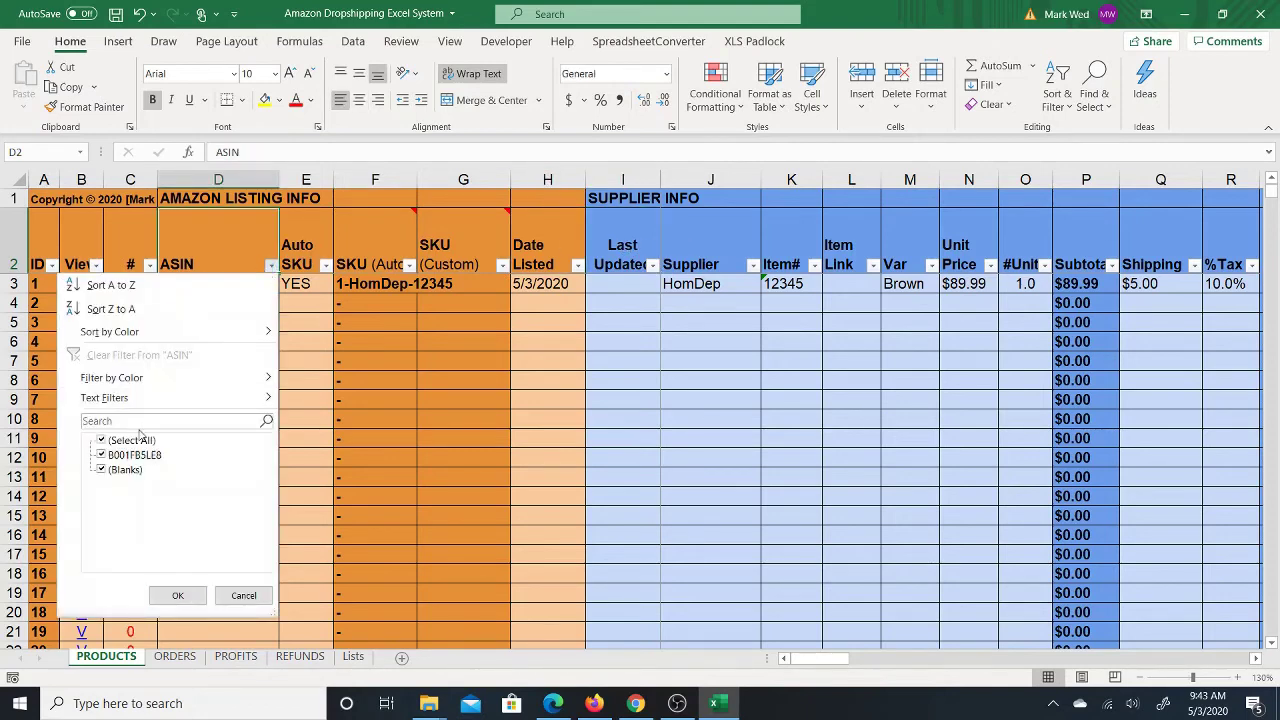
click(177, 595)
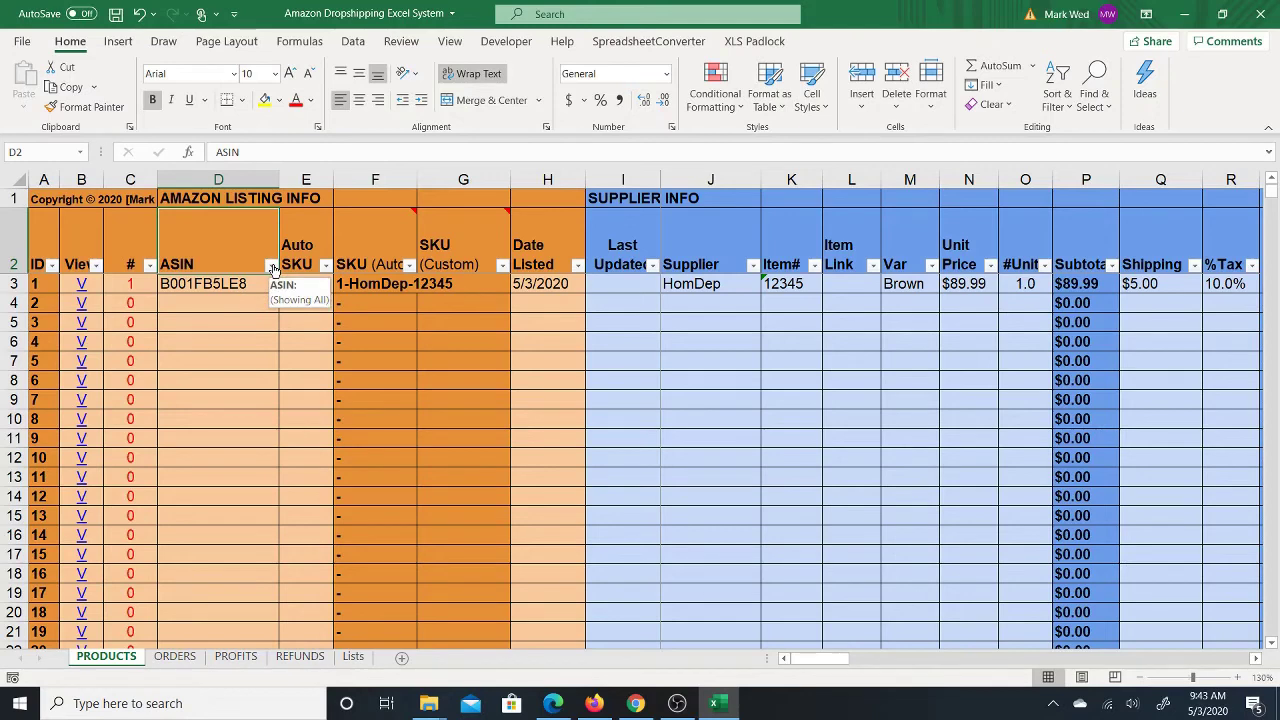
Inspect the search box and value list in the ASIN column's filter, and close it without filtering
click(271, 266)
click(120, 421)
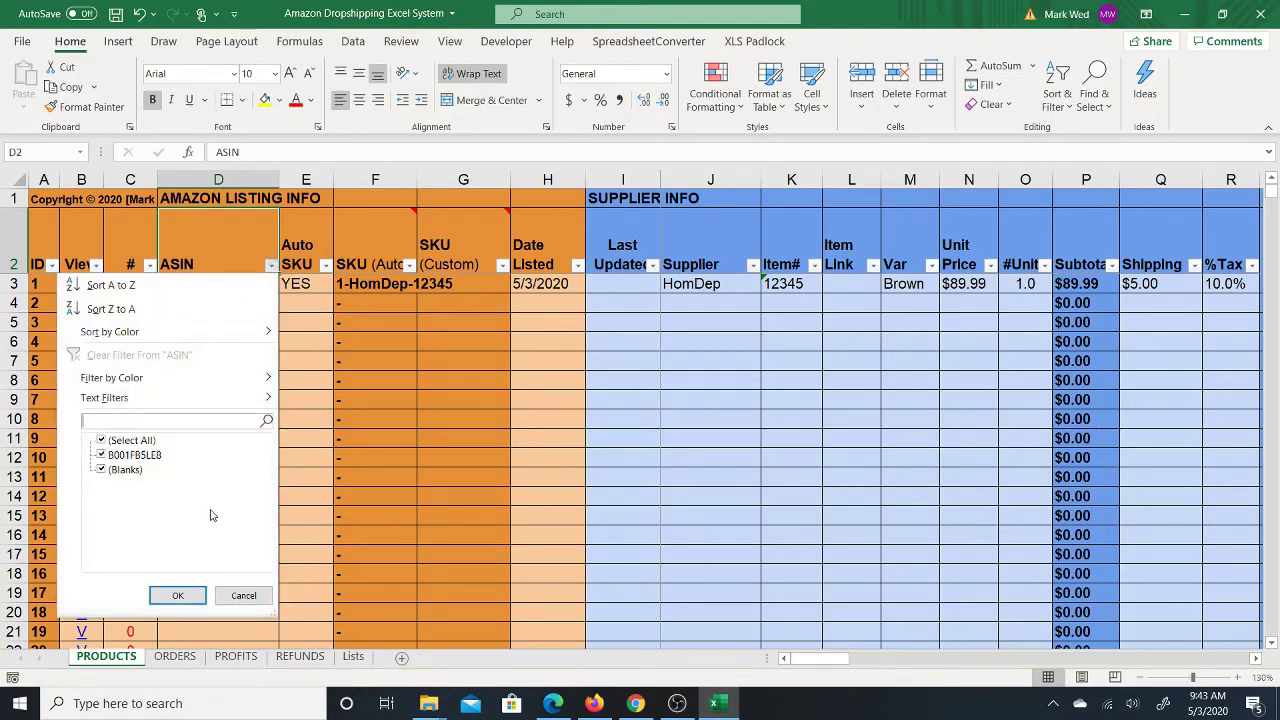
click(241, 598)
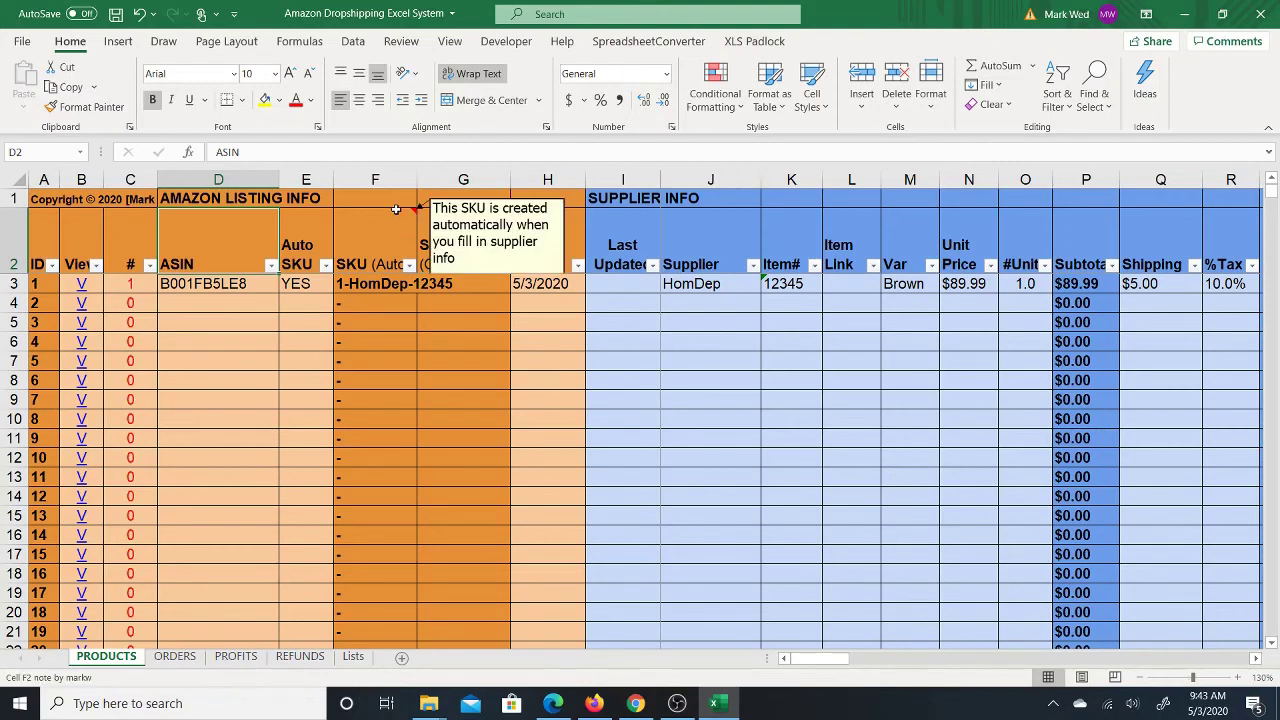
Read the notes attached to the SKU (Auto) and SKU (Custom) headers in F2 and G2
click(409, 216)
mouse_move(474, 222)
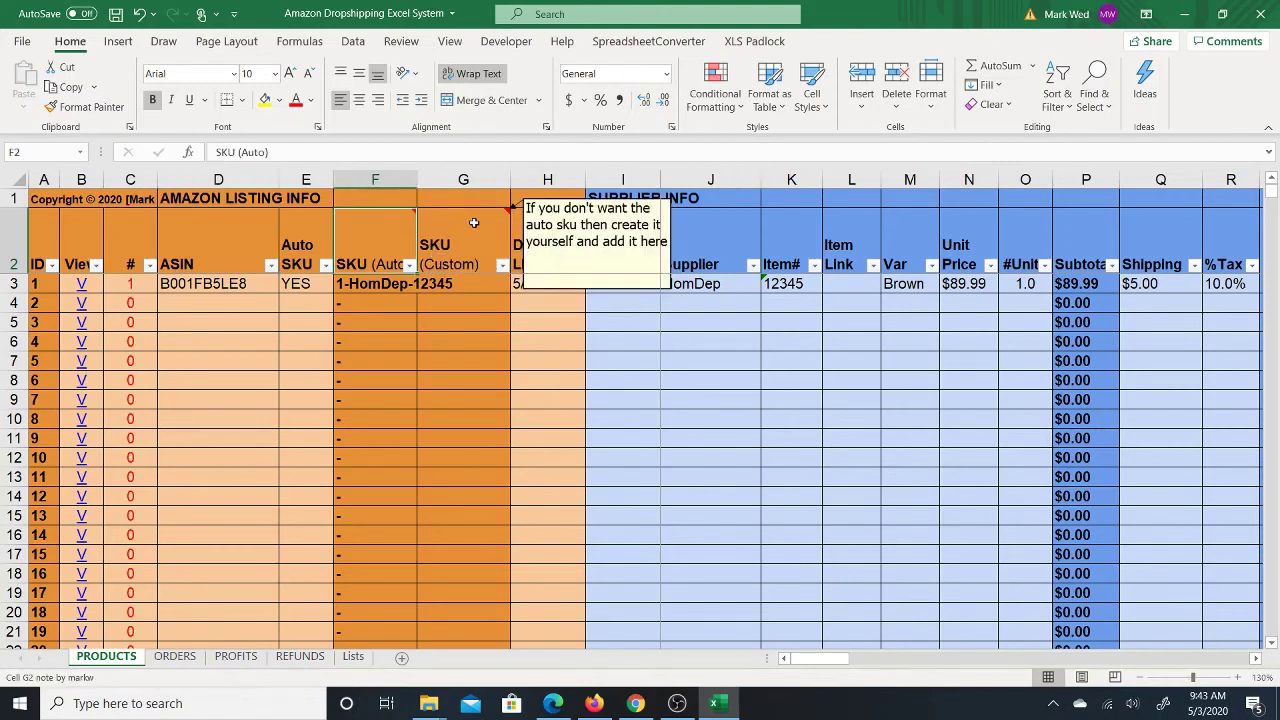
click(487, 222)
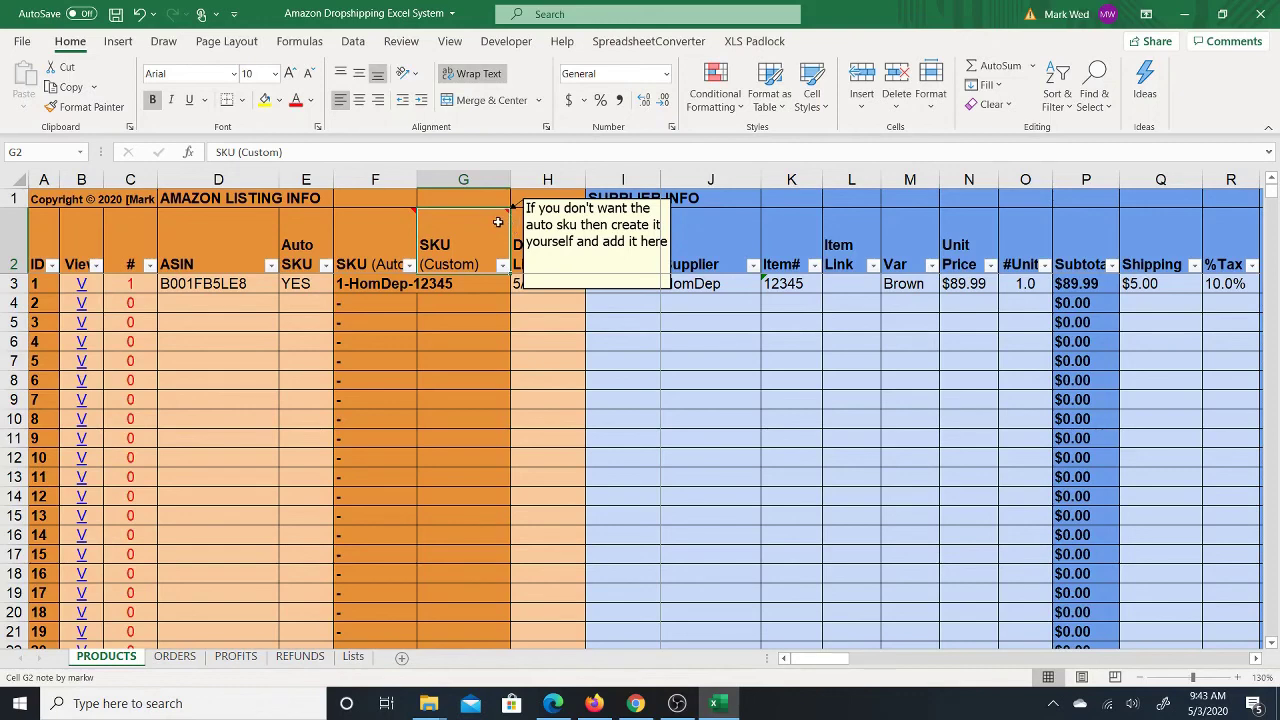
click(393, 225)
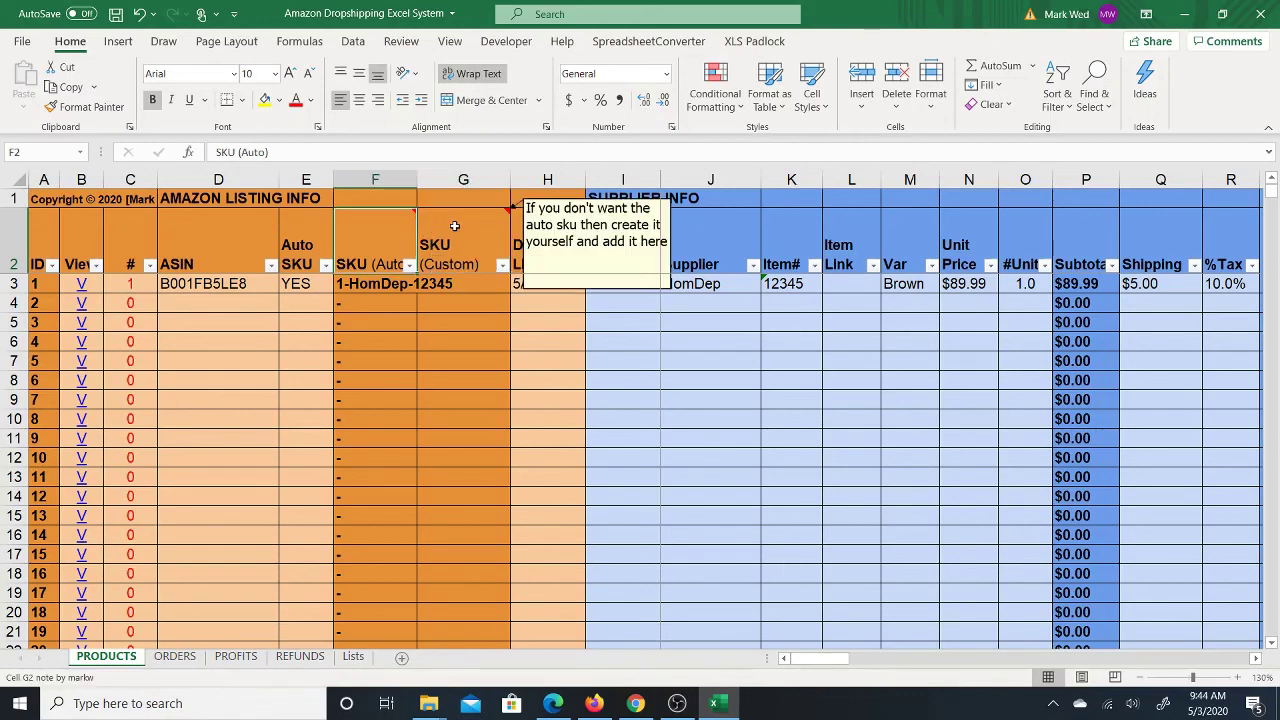
click(499, 227)
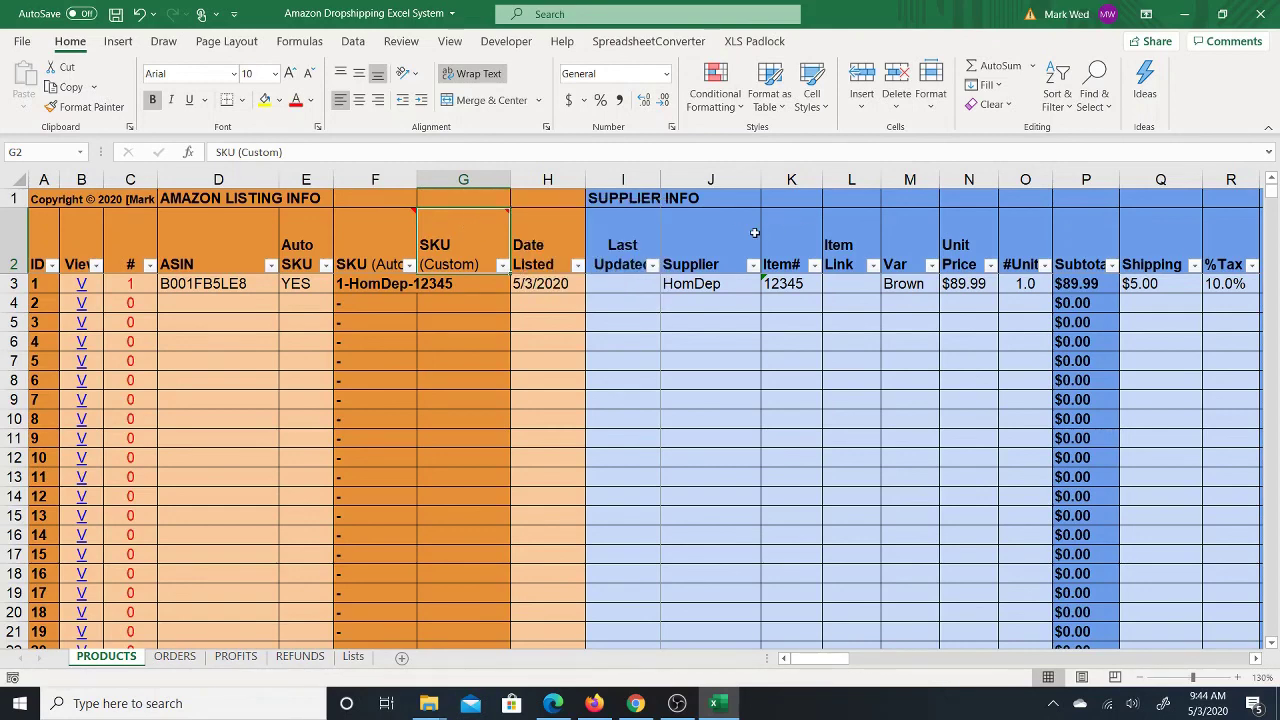
Review the header columns from Supplier through cashback, pricing and profit up to Markup, and return to the supplier columns
click(718, 234)
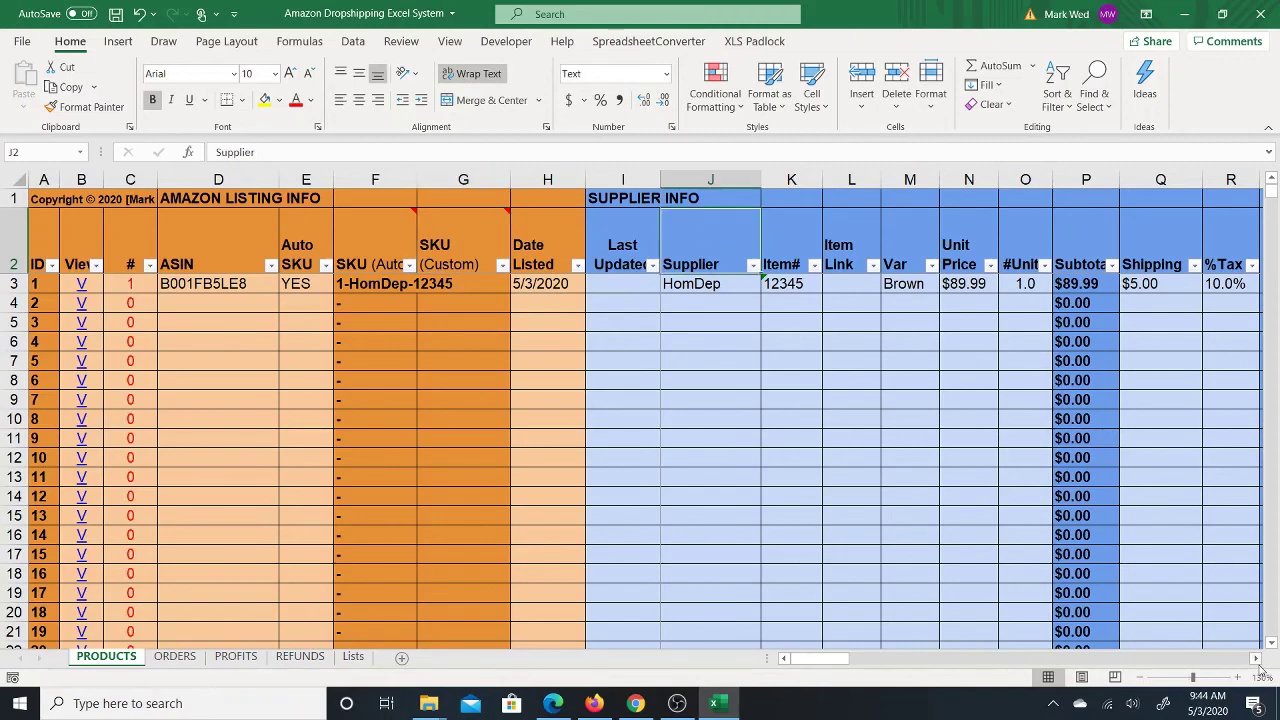
click(1257, 660)
click(1257, 660)
click(1257, 660)
click(1257, 660)
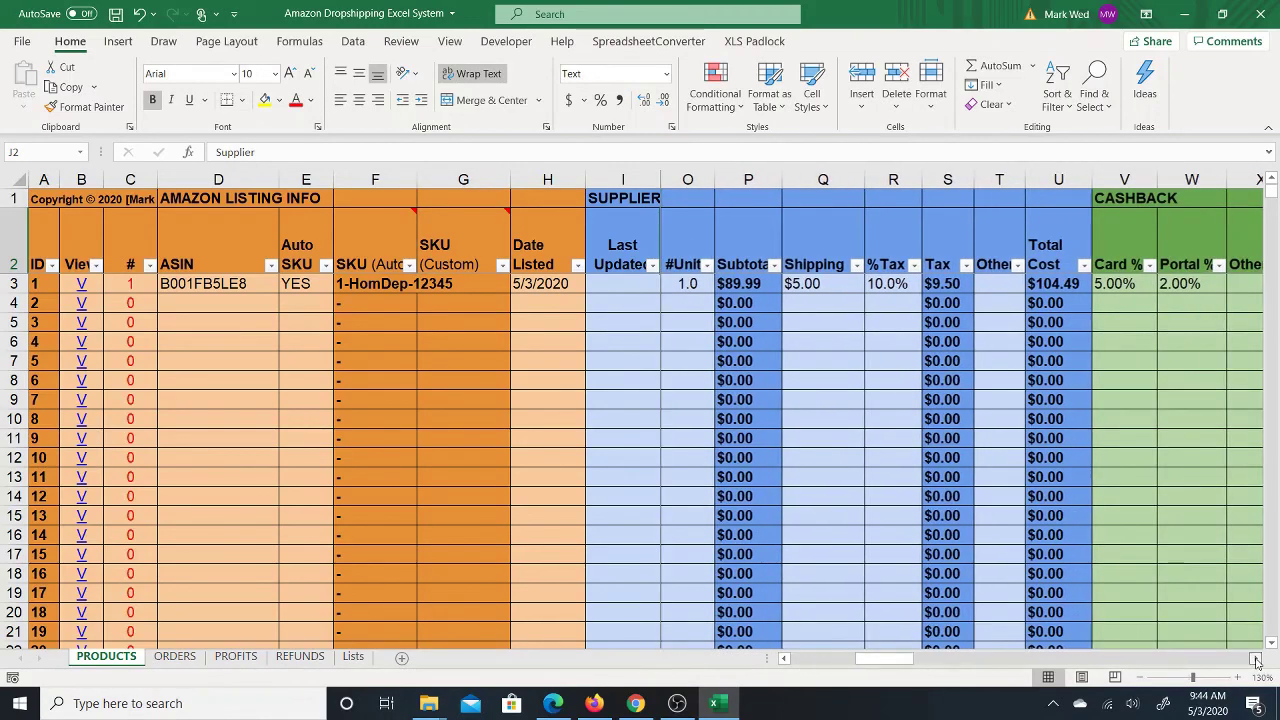
click(1257, 660)
click(1257, 660)
click(1257, 660)
click(1257, 660)
click(1257, 660)
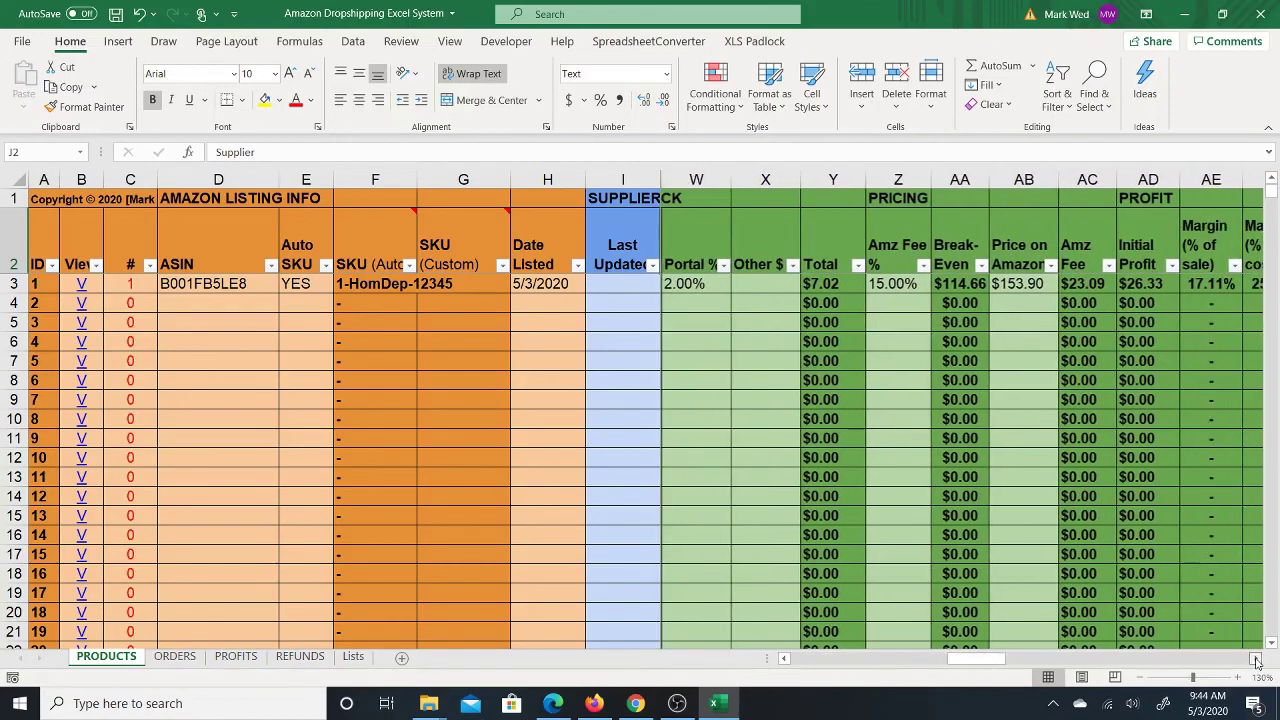
click(1257, 660)
click(1257, 660)
click(1257, 660)
click(1257, 660)
click(1257, 660)
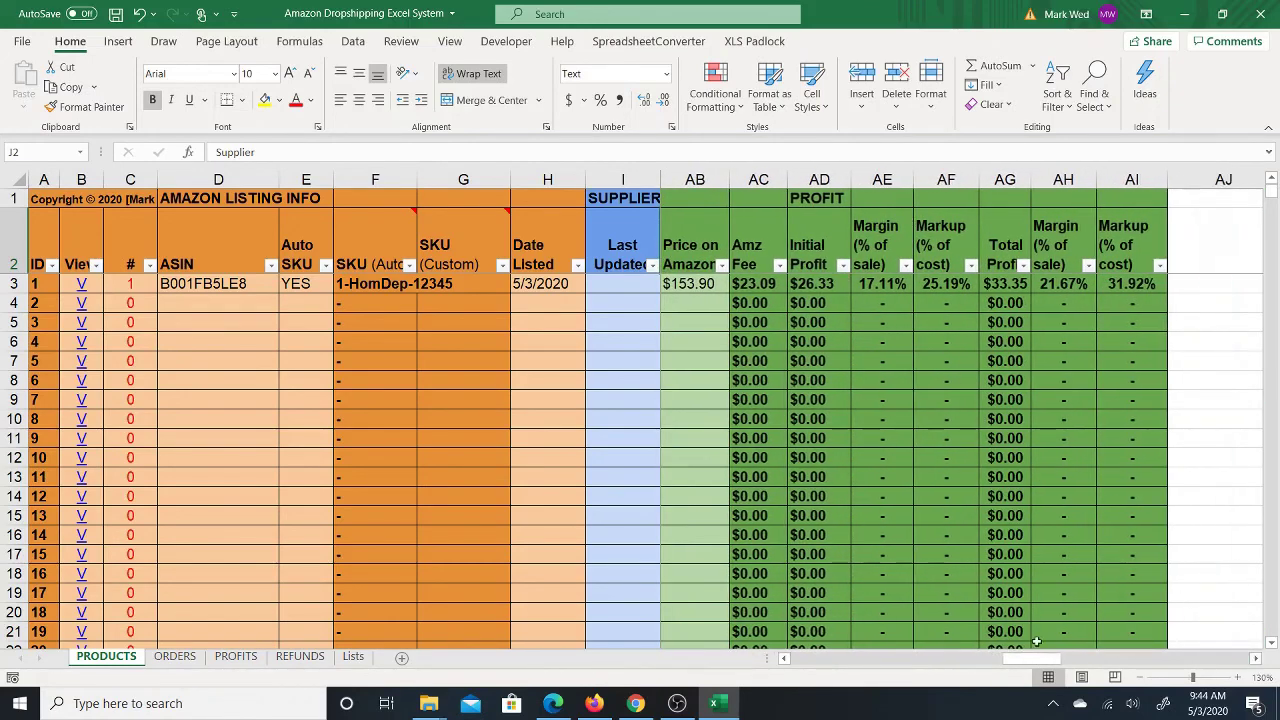
drag(1027, 661, 795, 663)
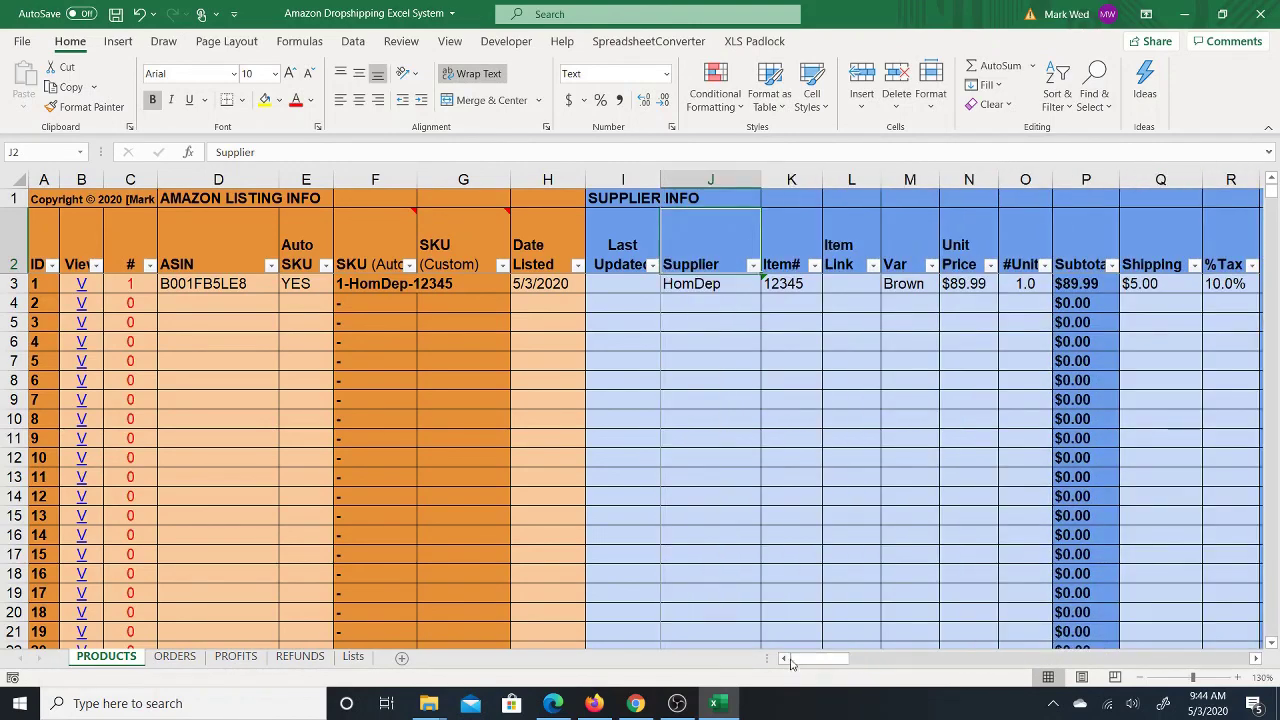